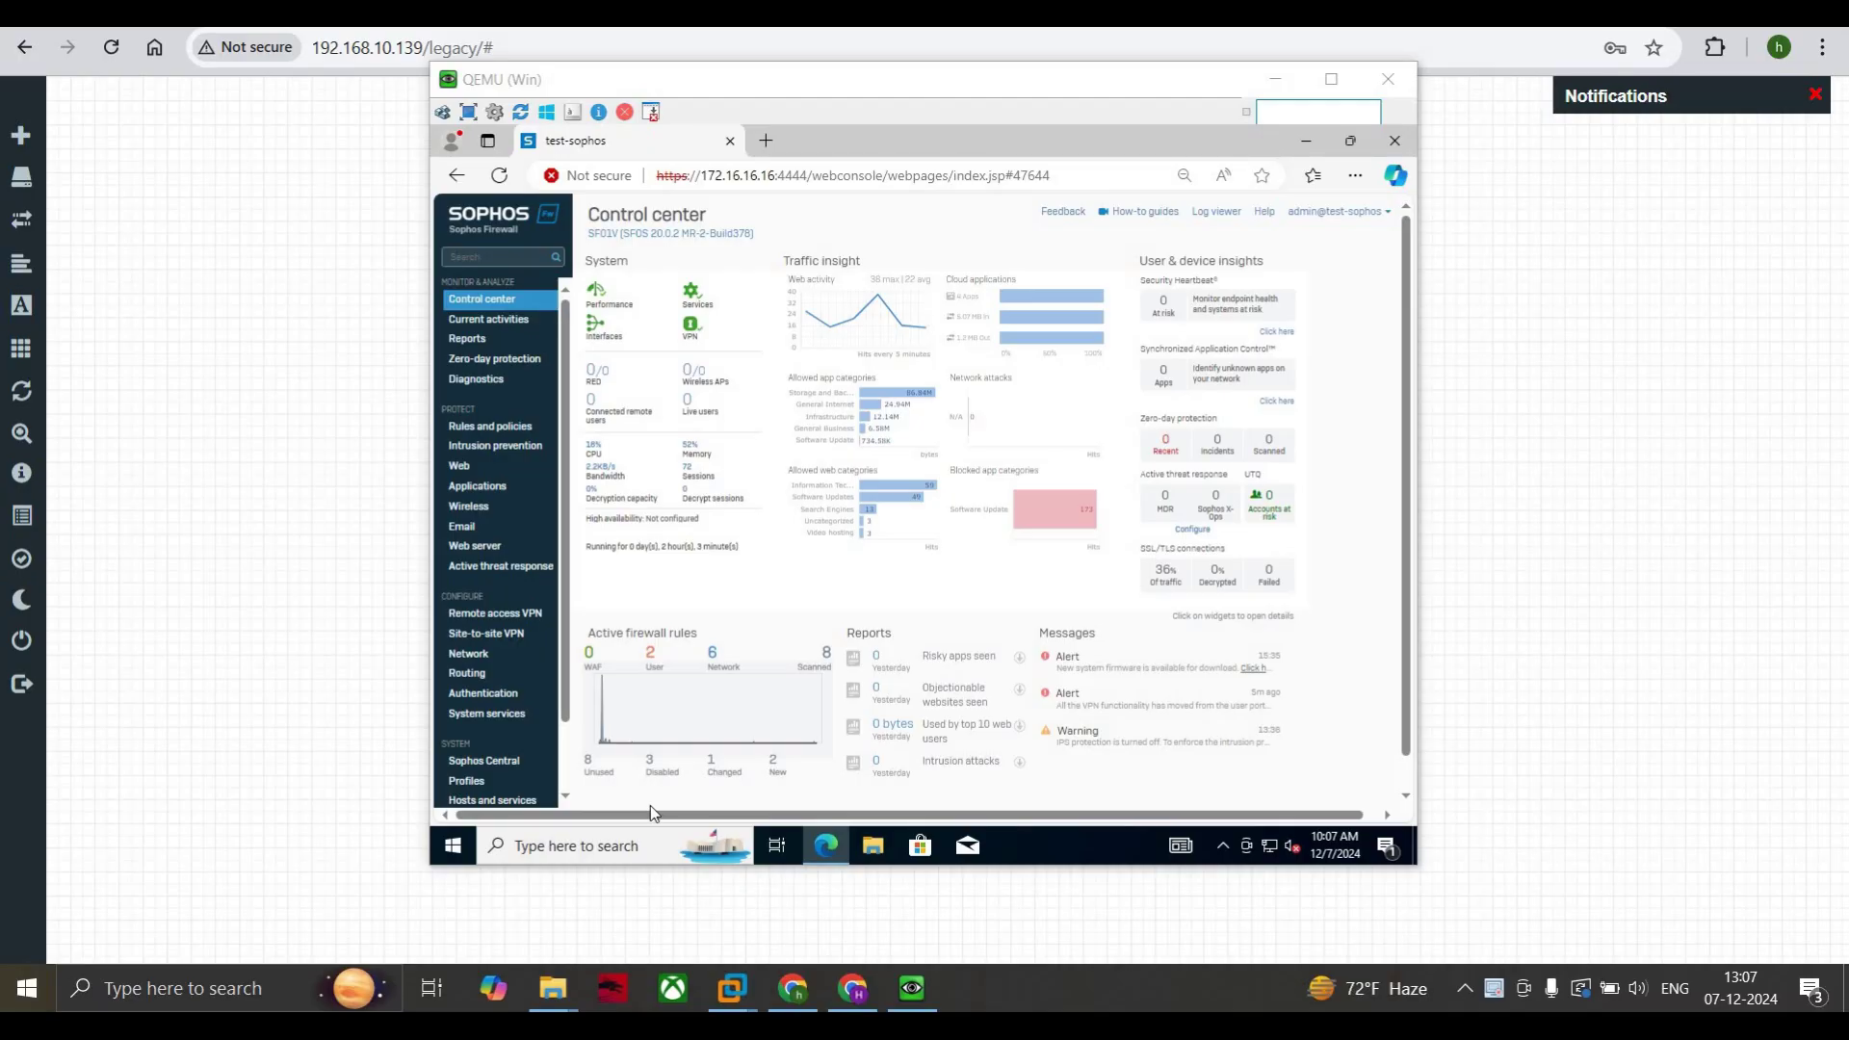
Step: Check the lab's network topology behind the Windows VM, and return to the Sophos firewall console
left_click(1275, 79)
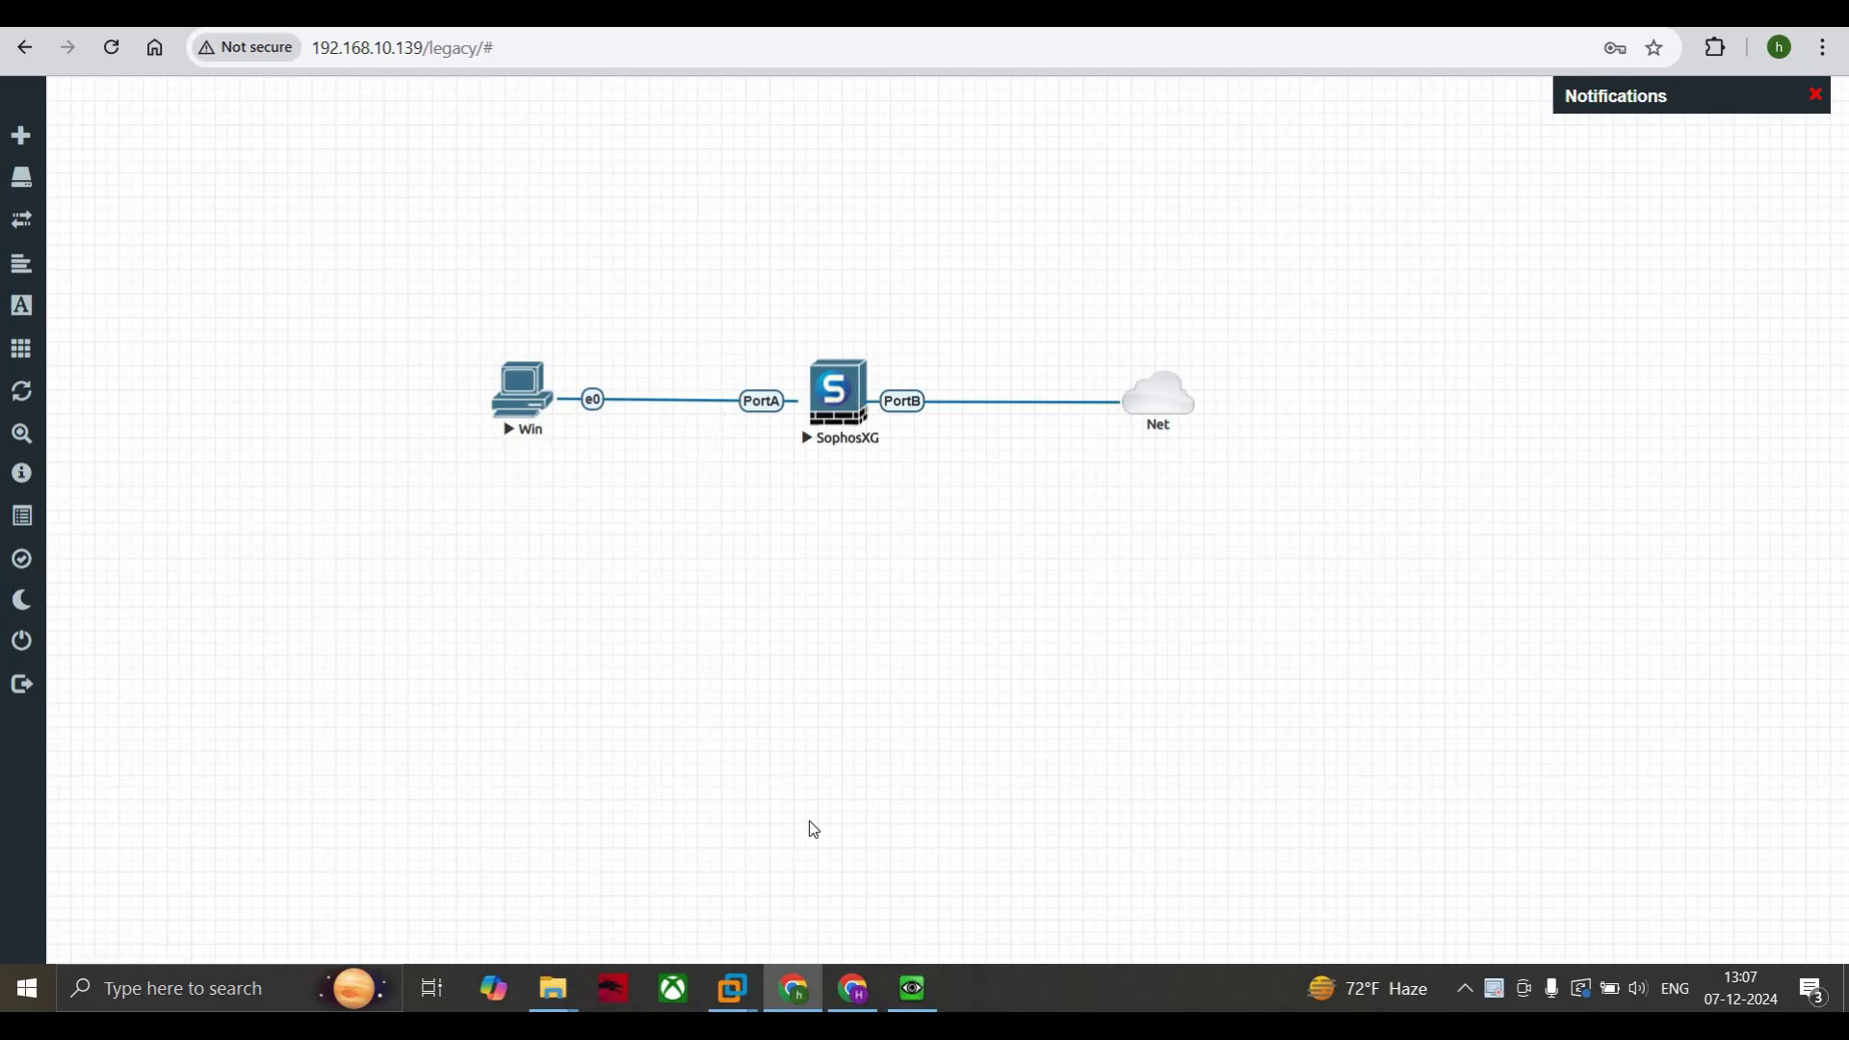
left_click(911, 986)
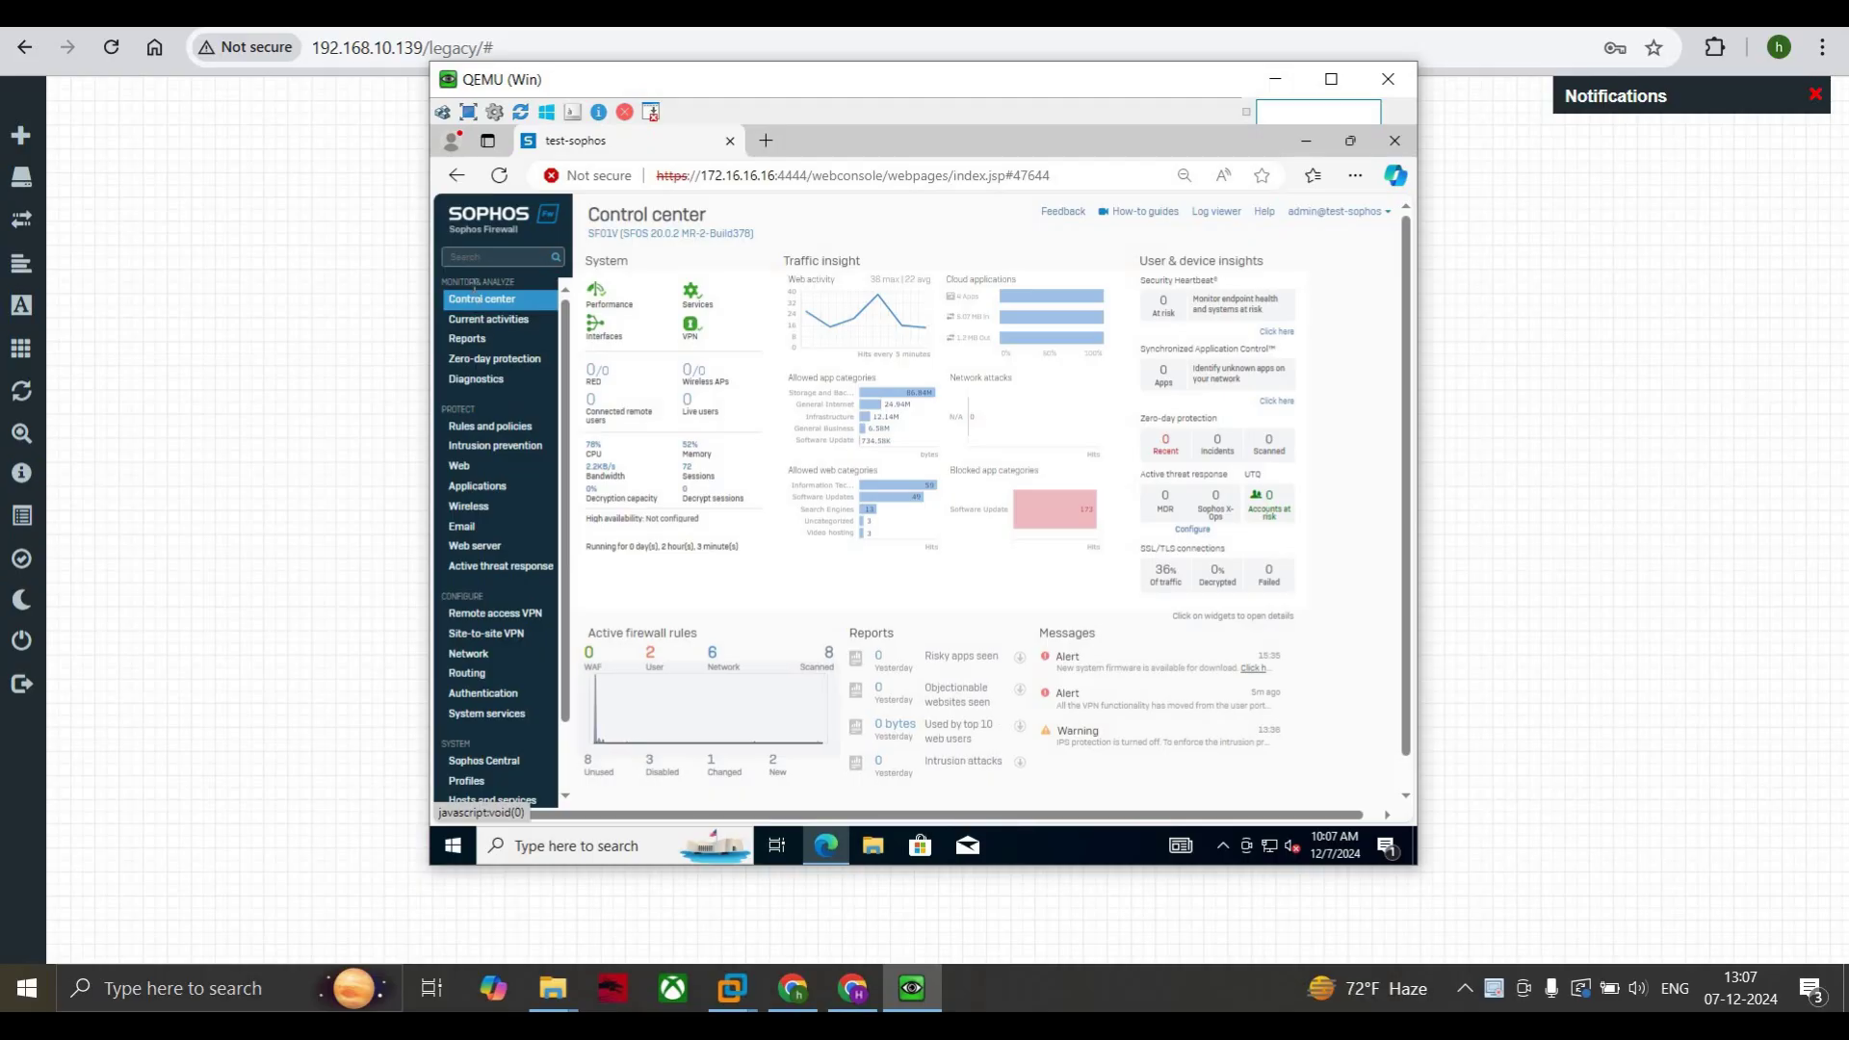
Step: Open the Traffic dashboard report with 50 records per chart and drill down into the Unidentified application user
left_click(468, 341)
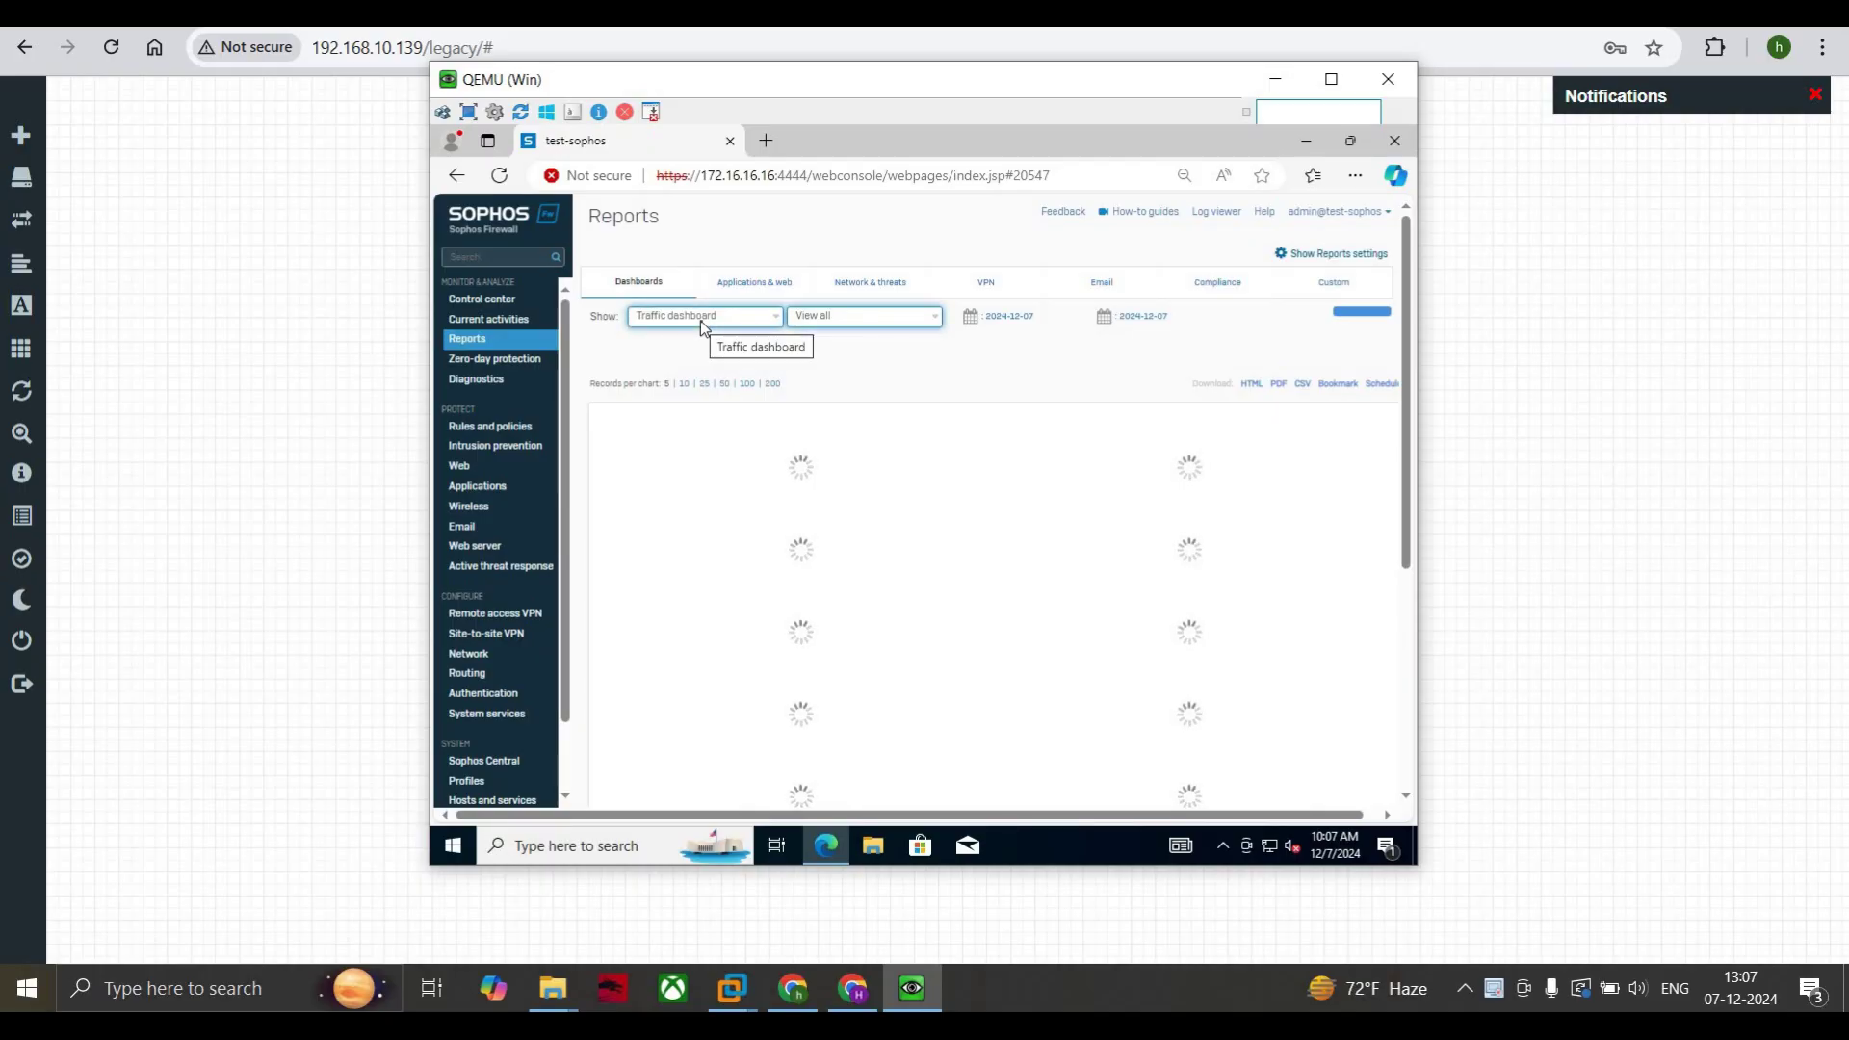
left_click(722, 384)
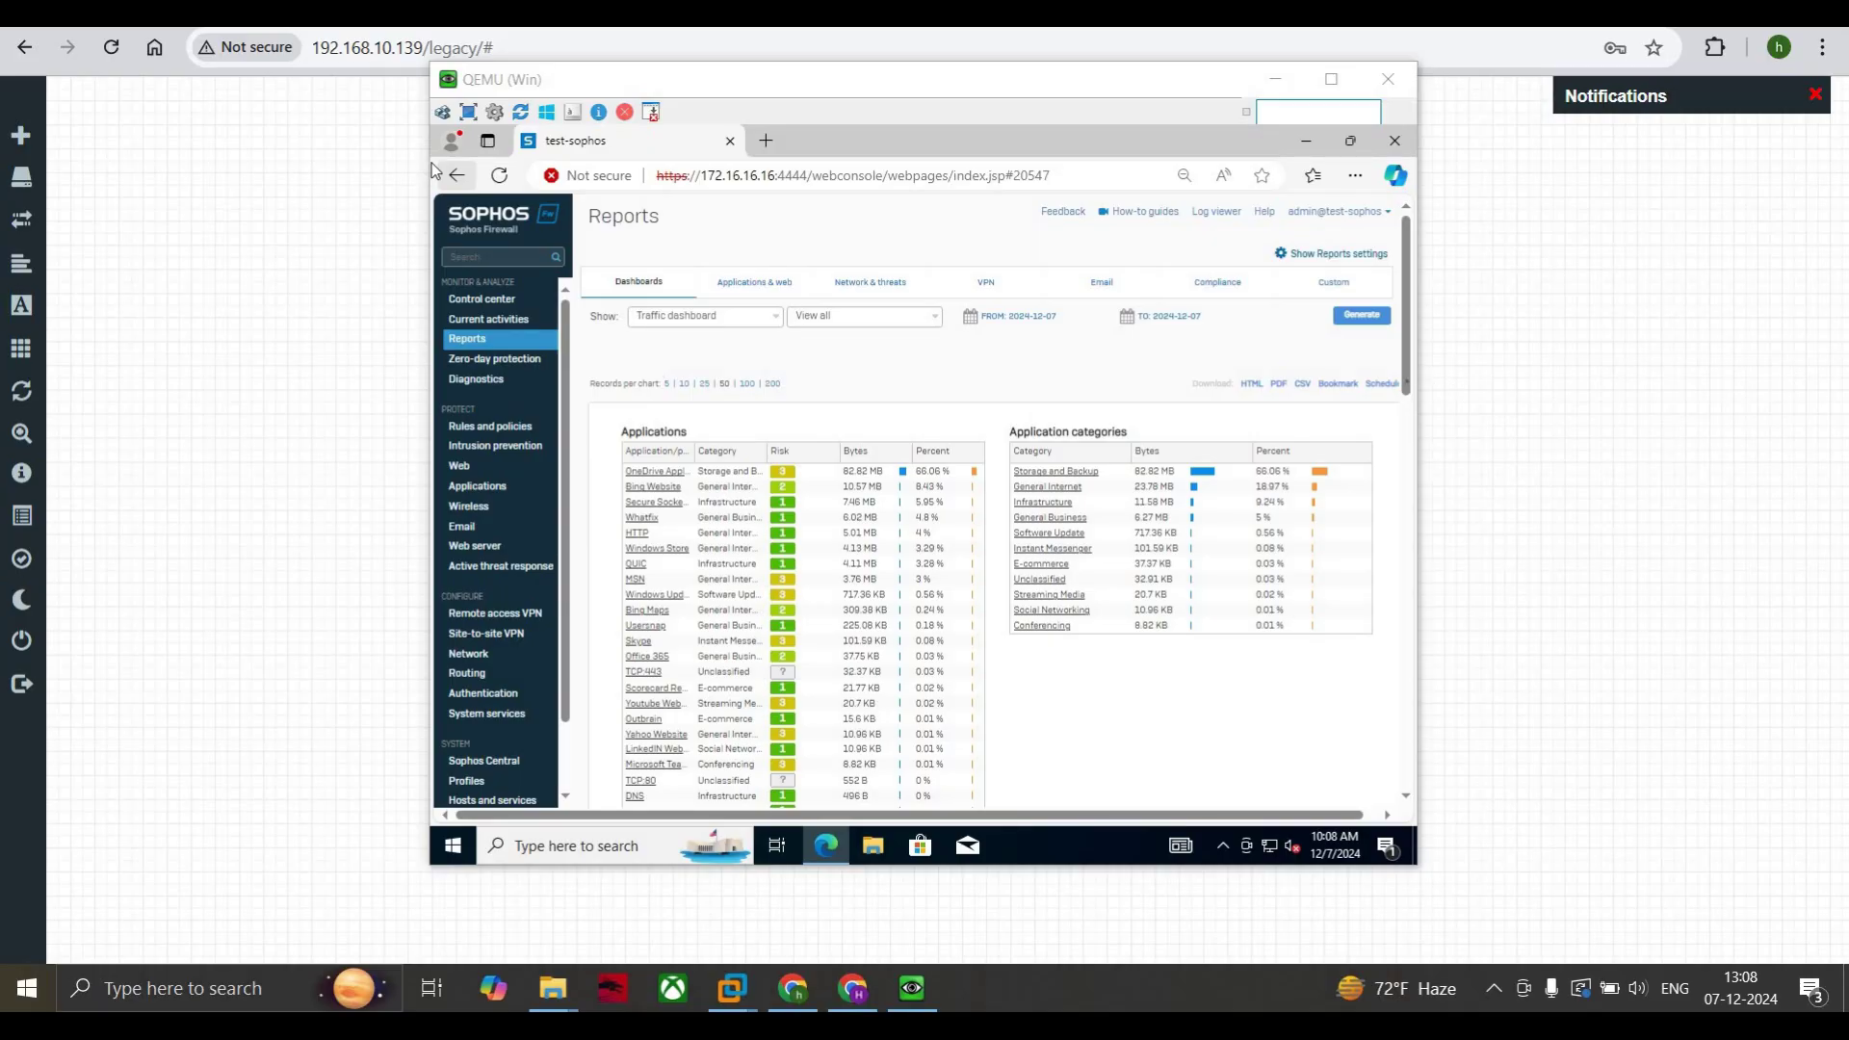
left_click_drag(1406, 408, 1399, 499)
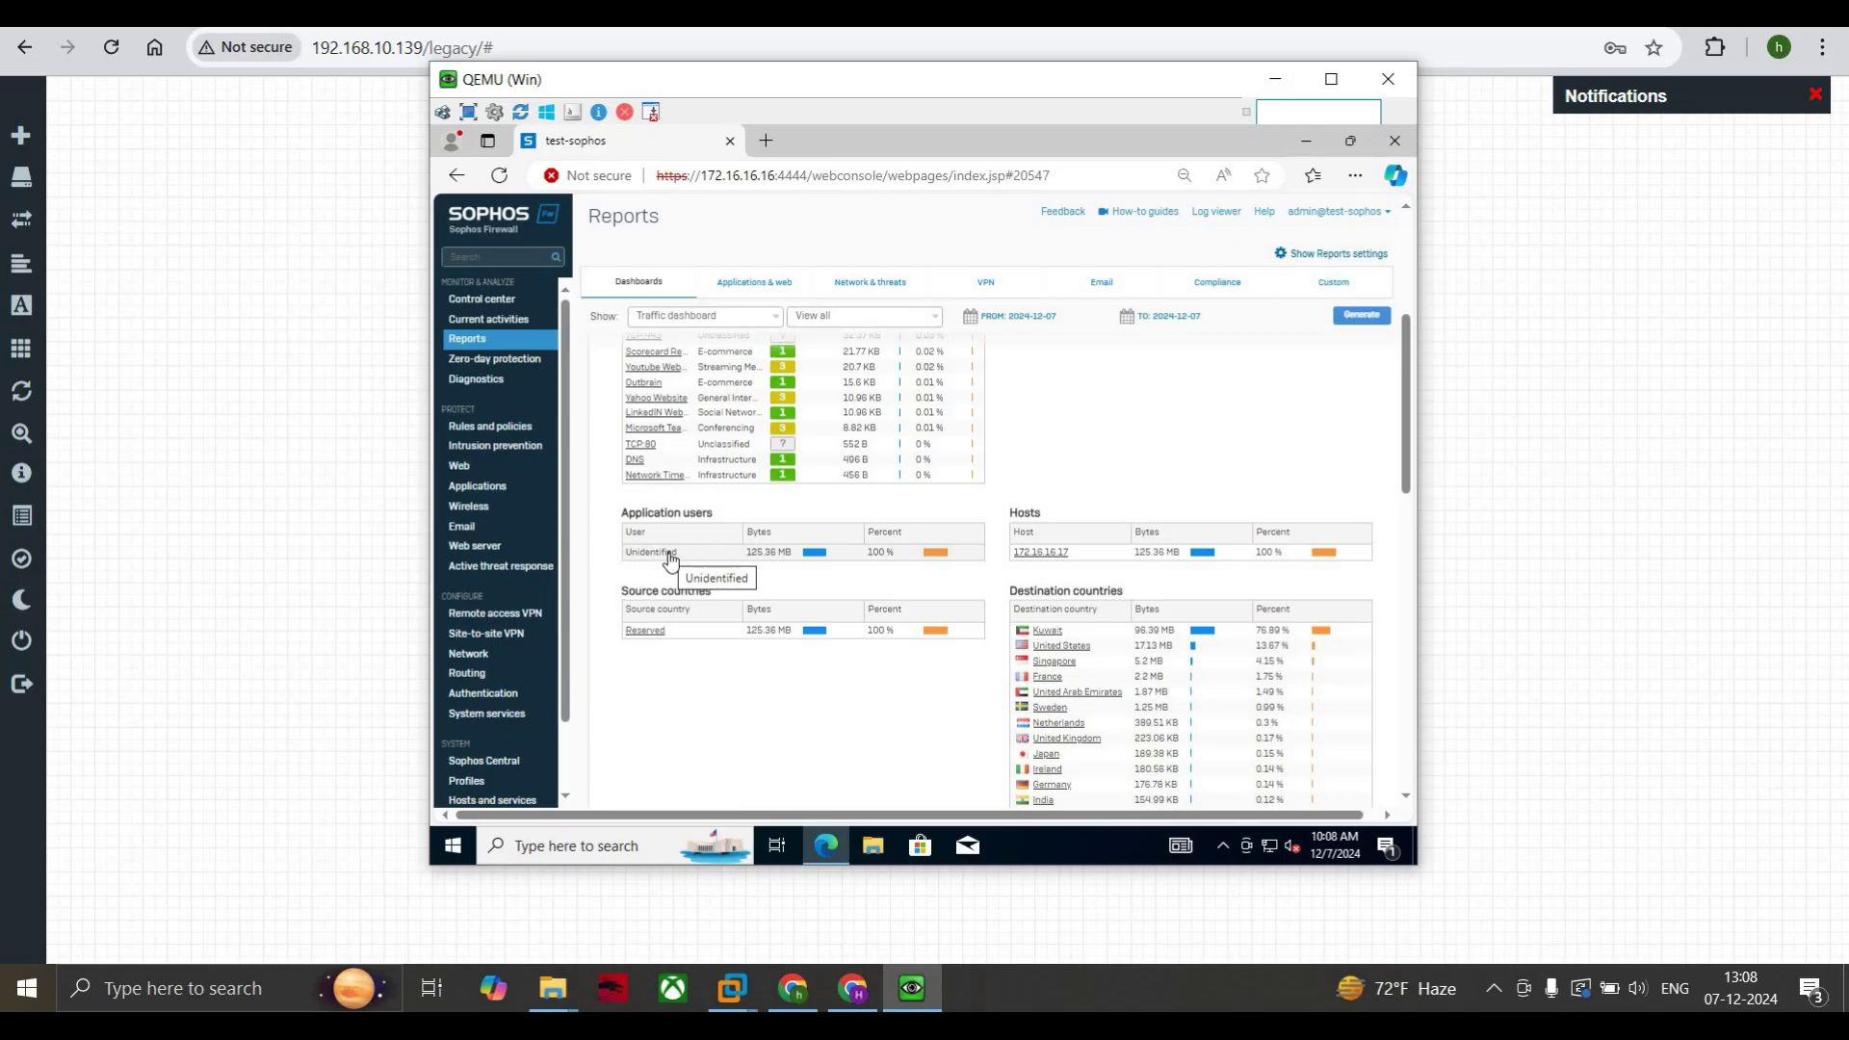
left_click(670, 554)
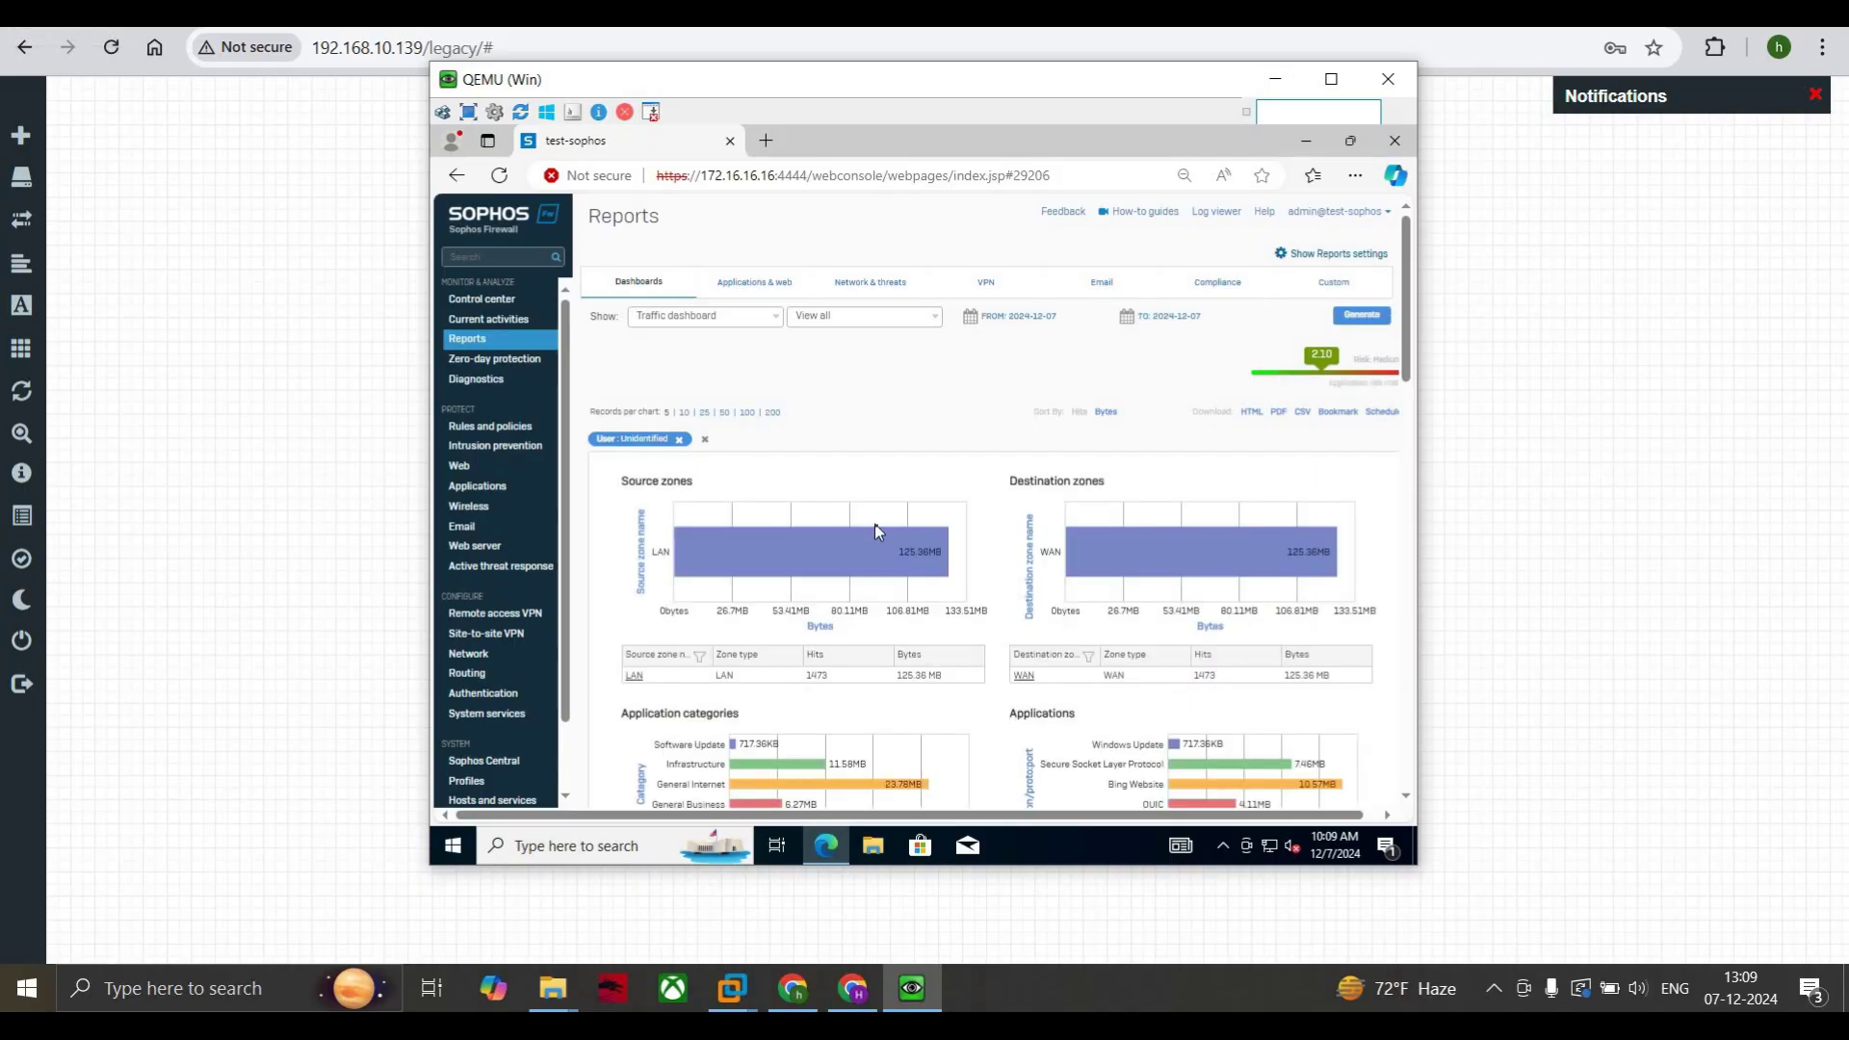
Step: Examine the Unidentified user's traffic by zone, application, technology, risk level, host, country, policy and destination
scroll(874, 526, "down", 2)
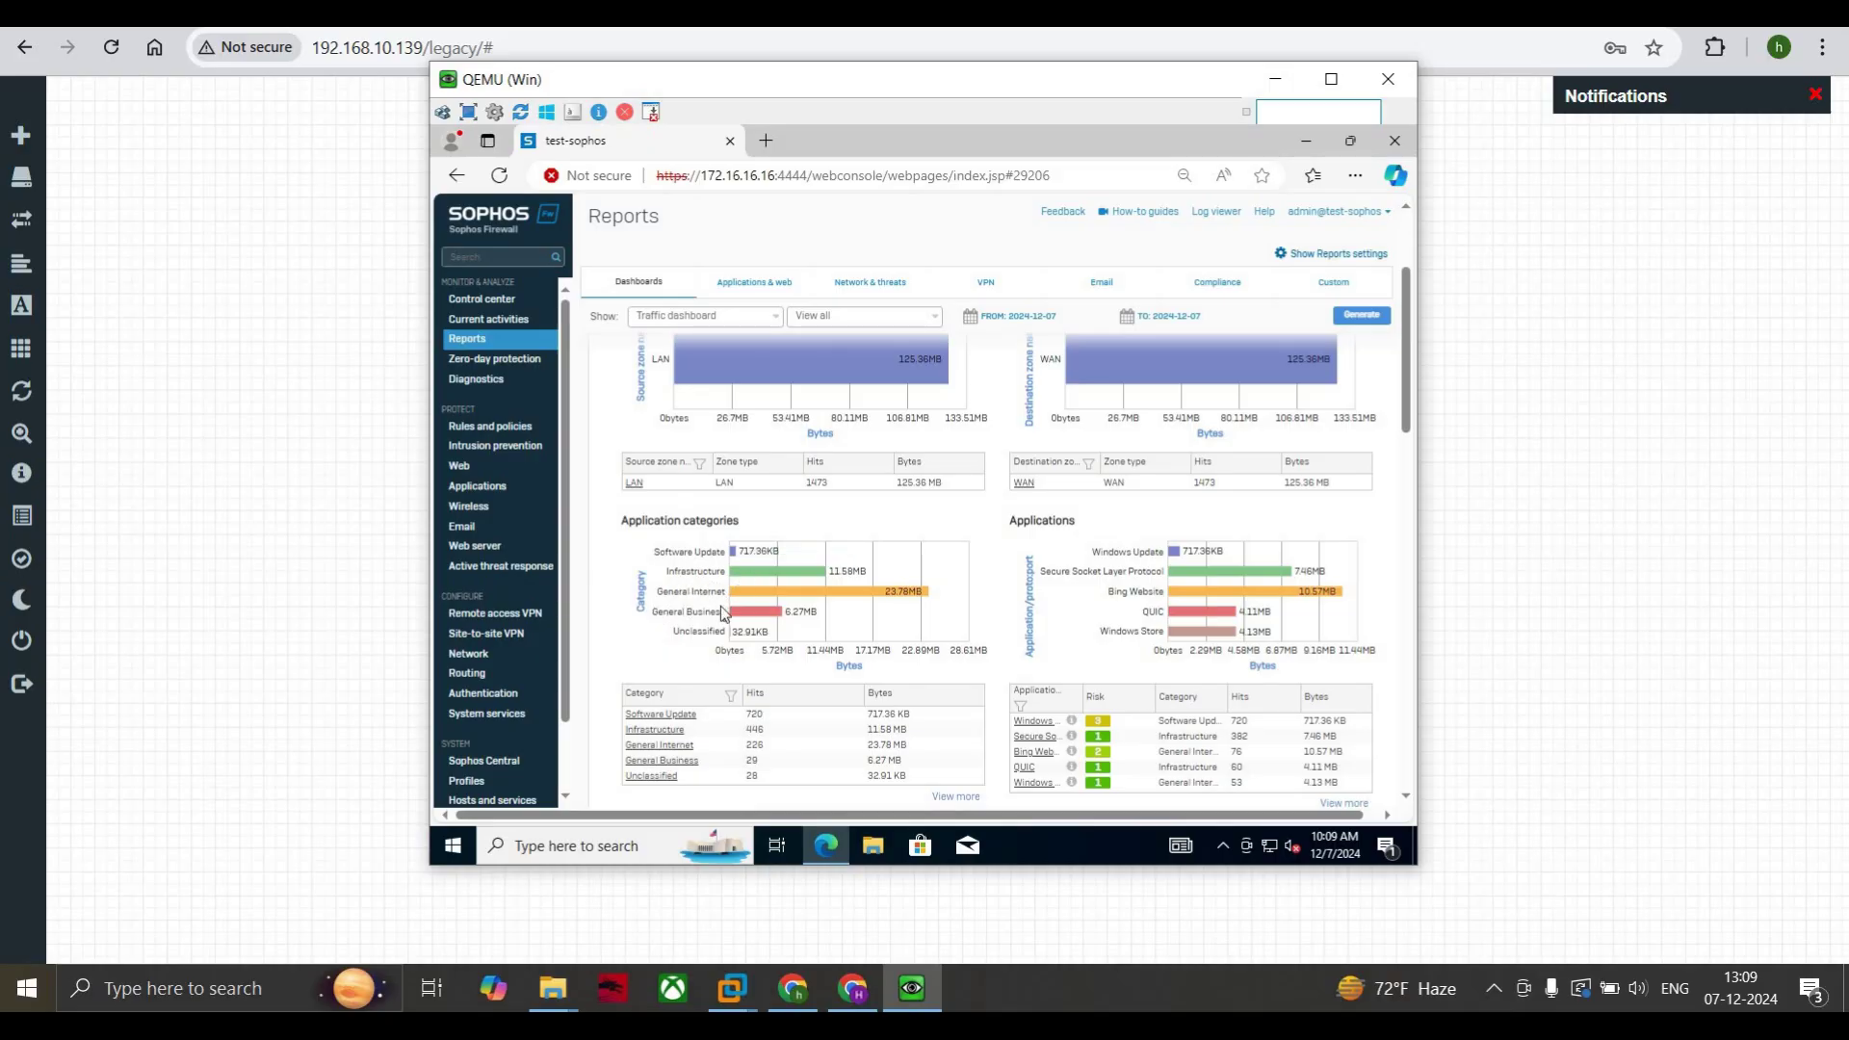
scroll(695, 630, "down", 1)
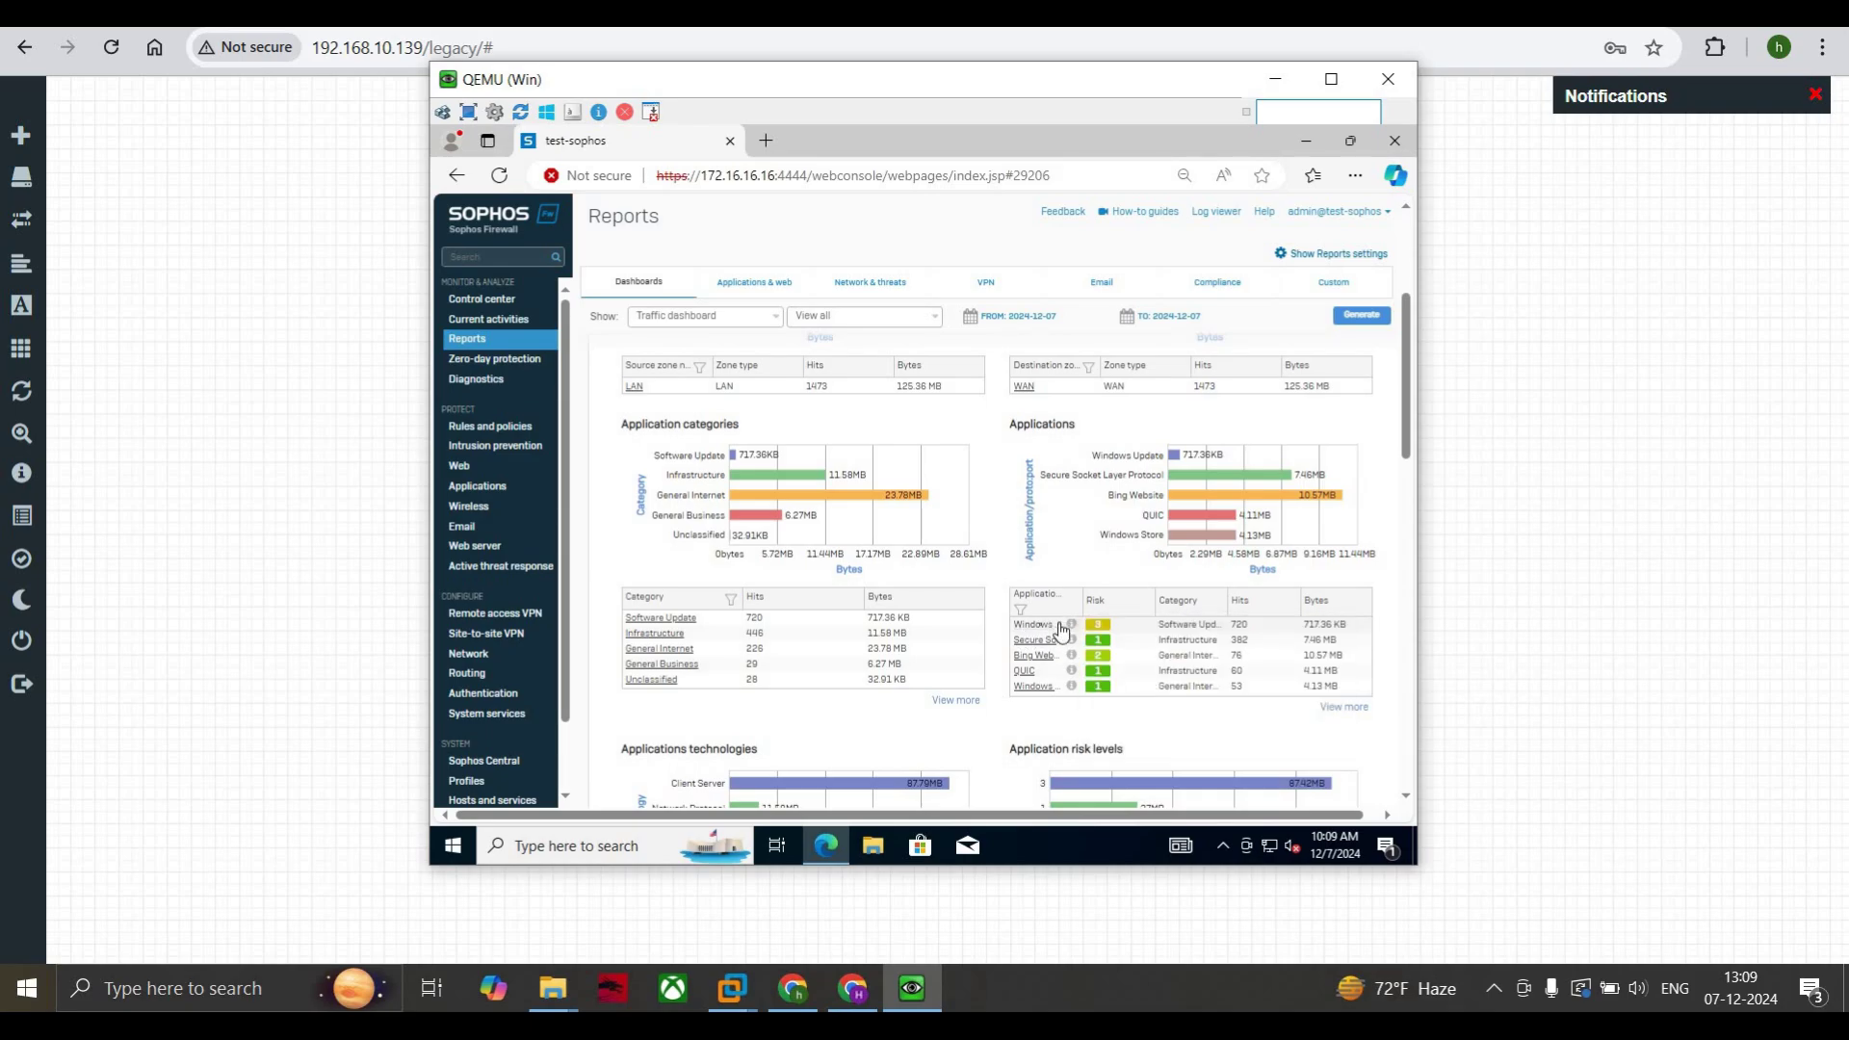
mouse_move(1093, 634)
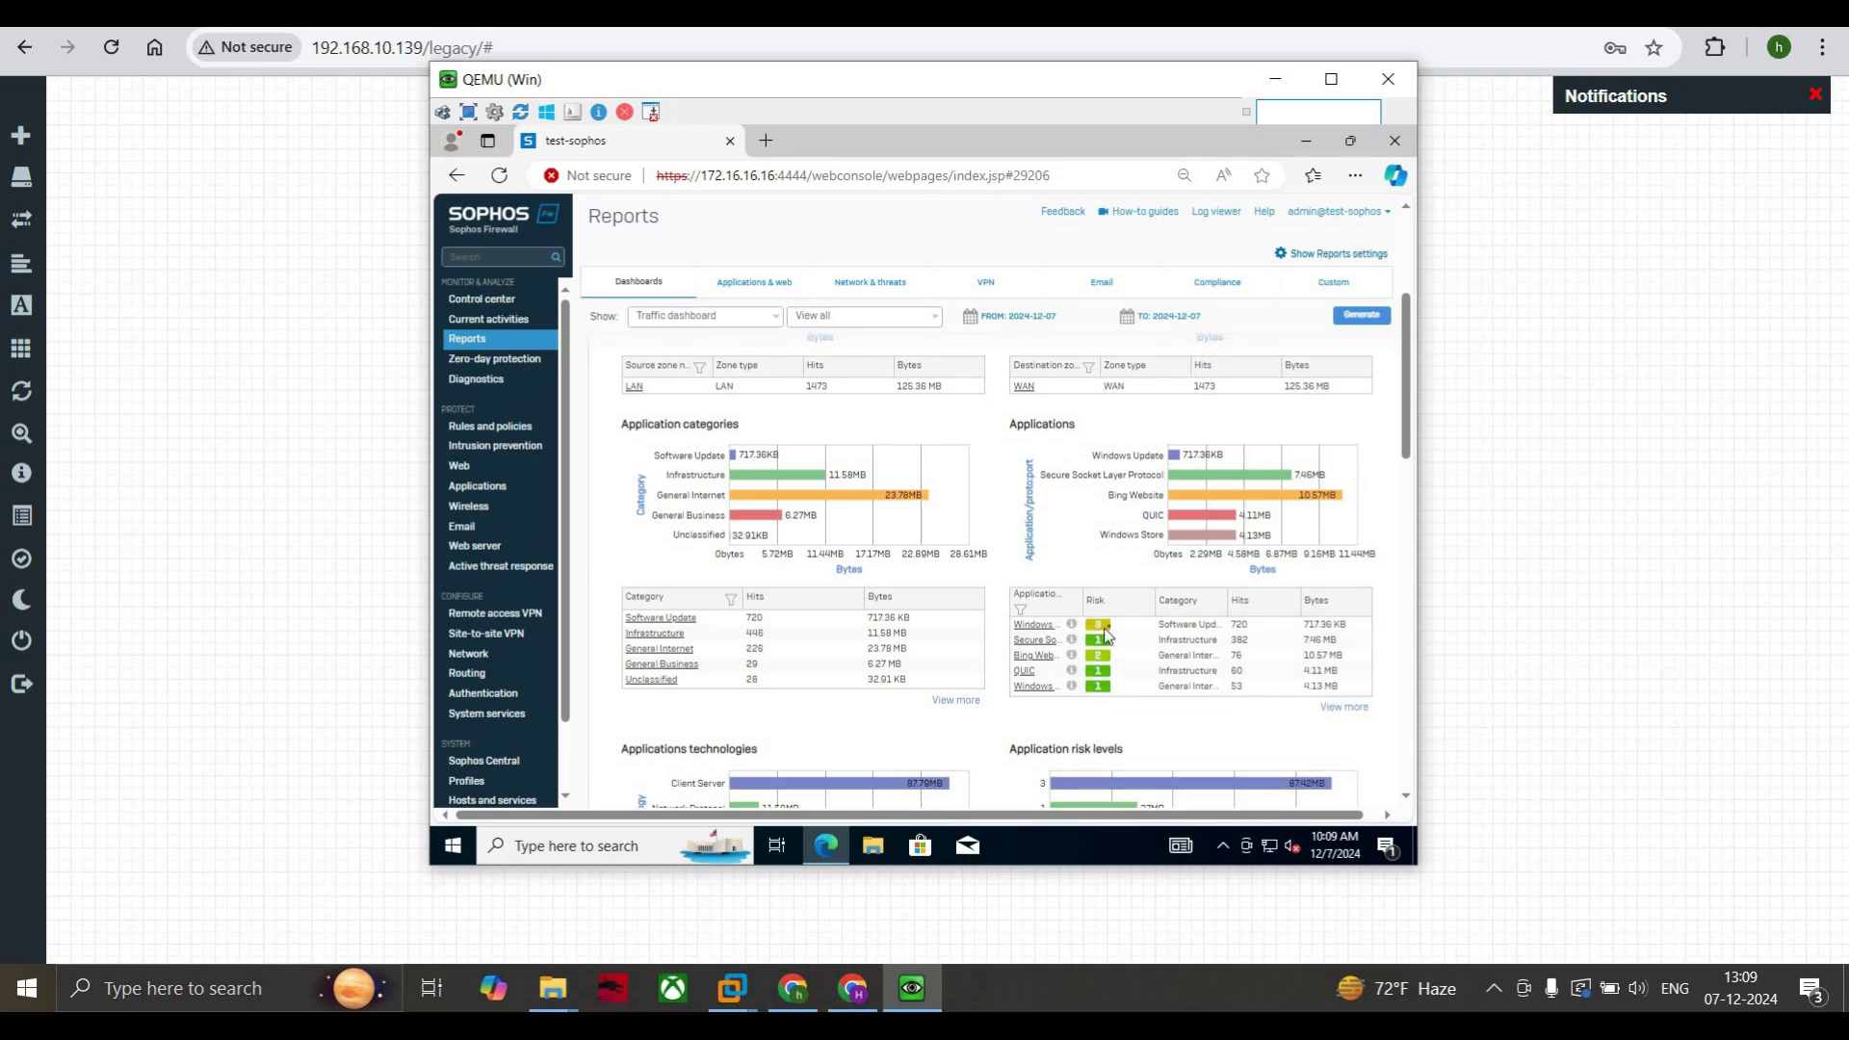
scroll(1107, 635, "down", 1)
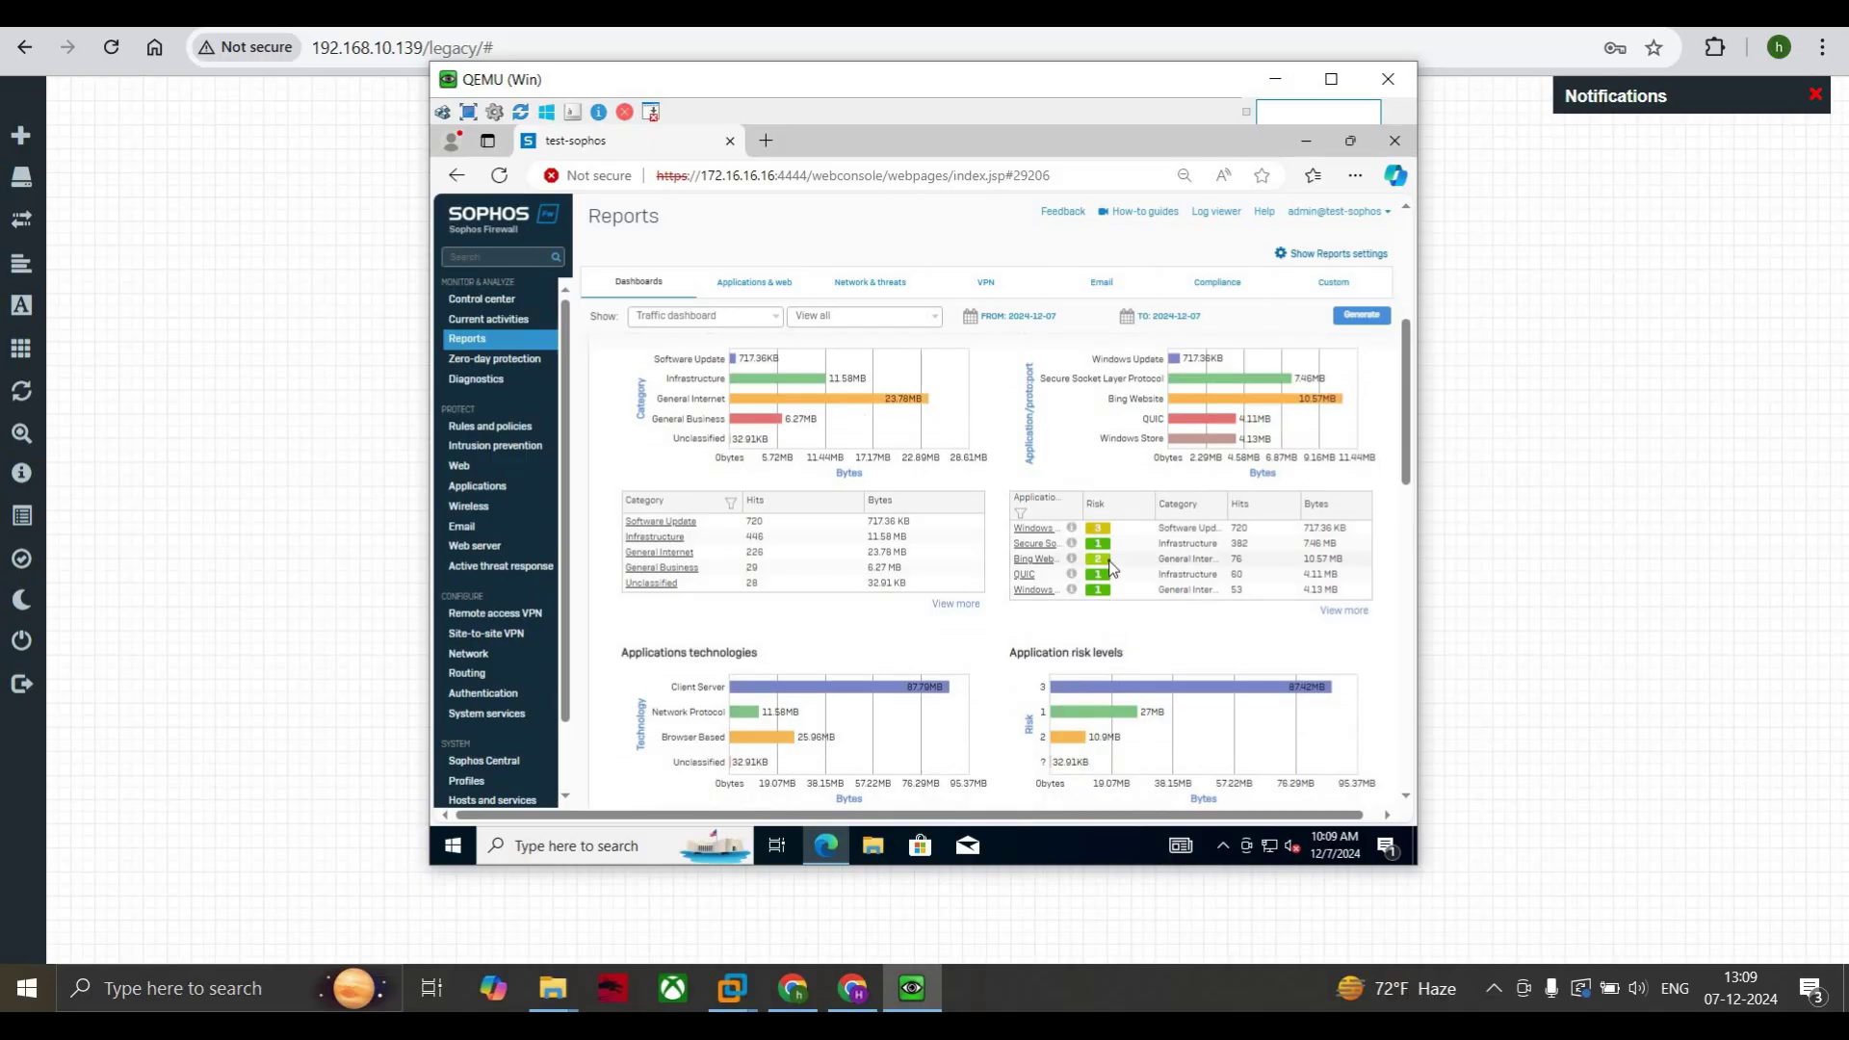
scroll(1110, 566, "down", 1)
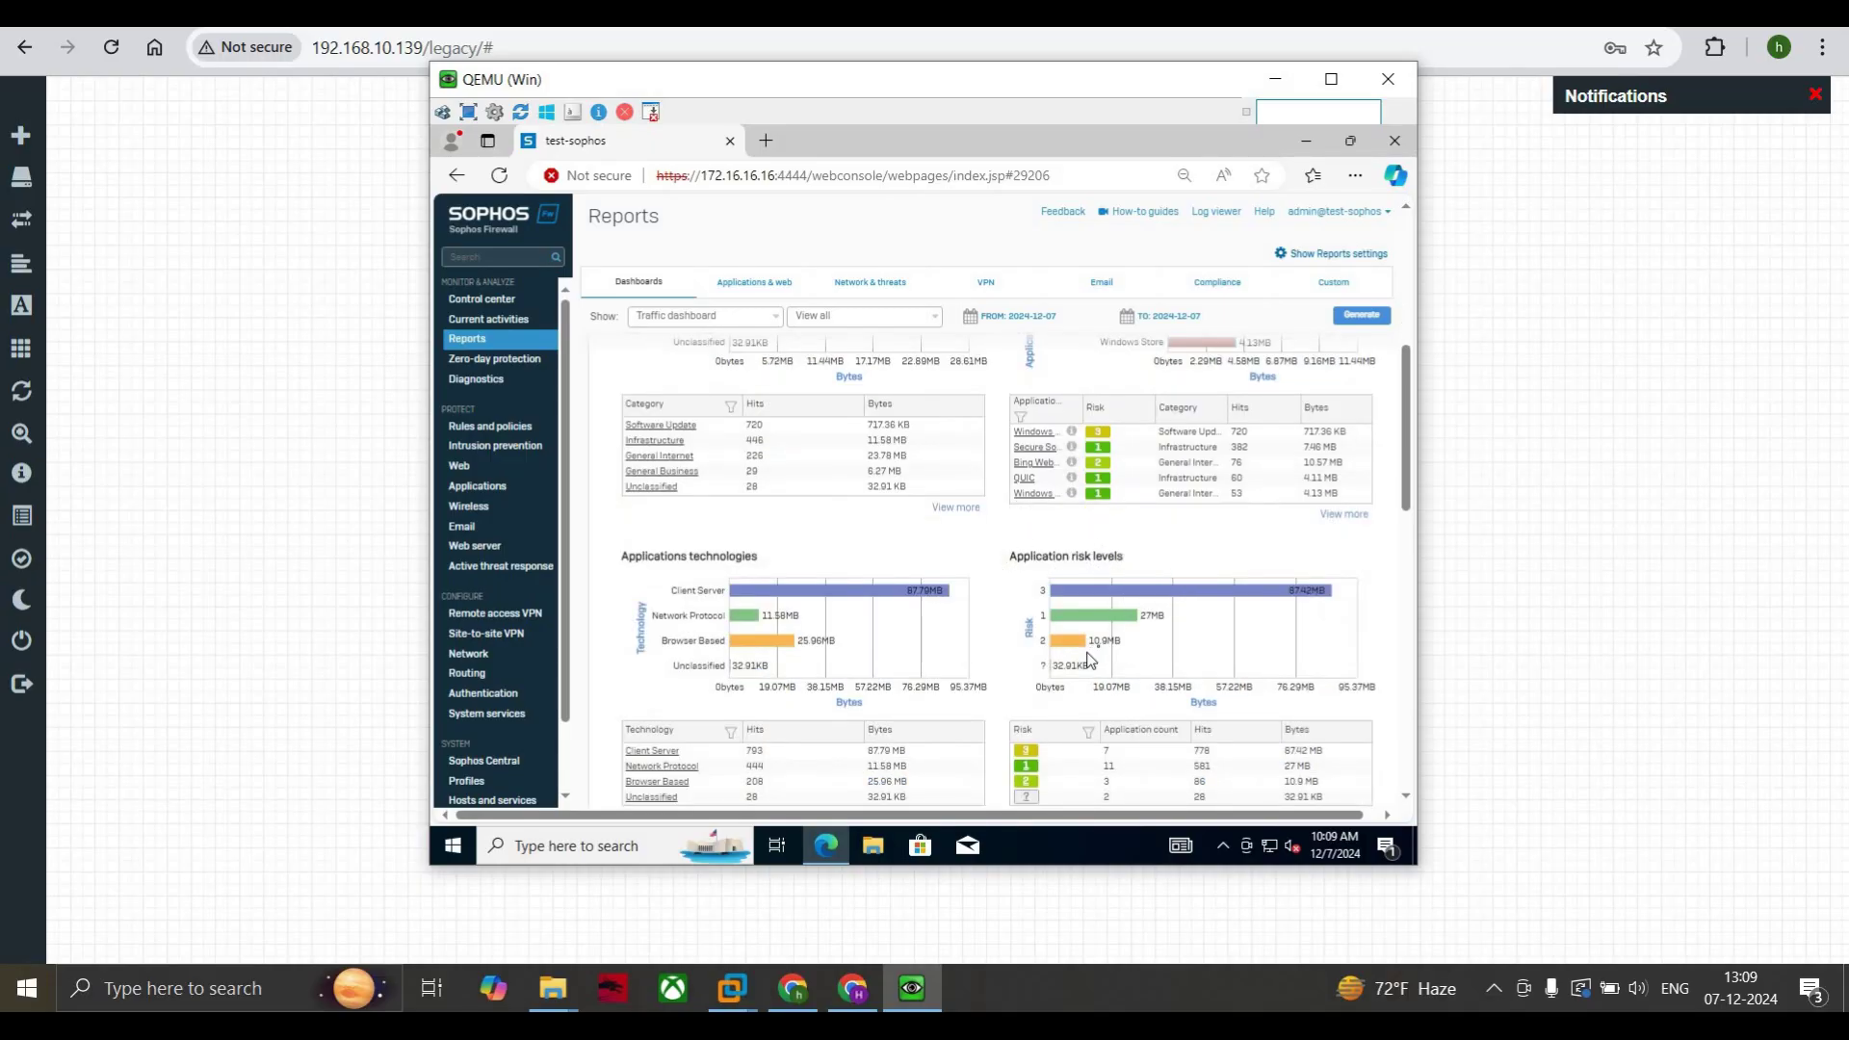
mouse_move(1262, 603)
scroll(960, 620, "down", 1)
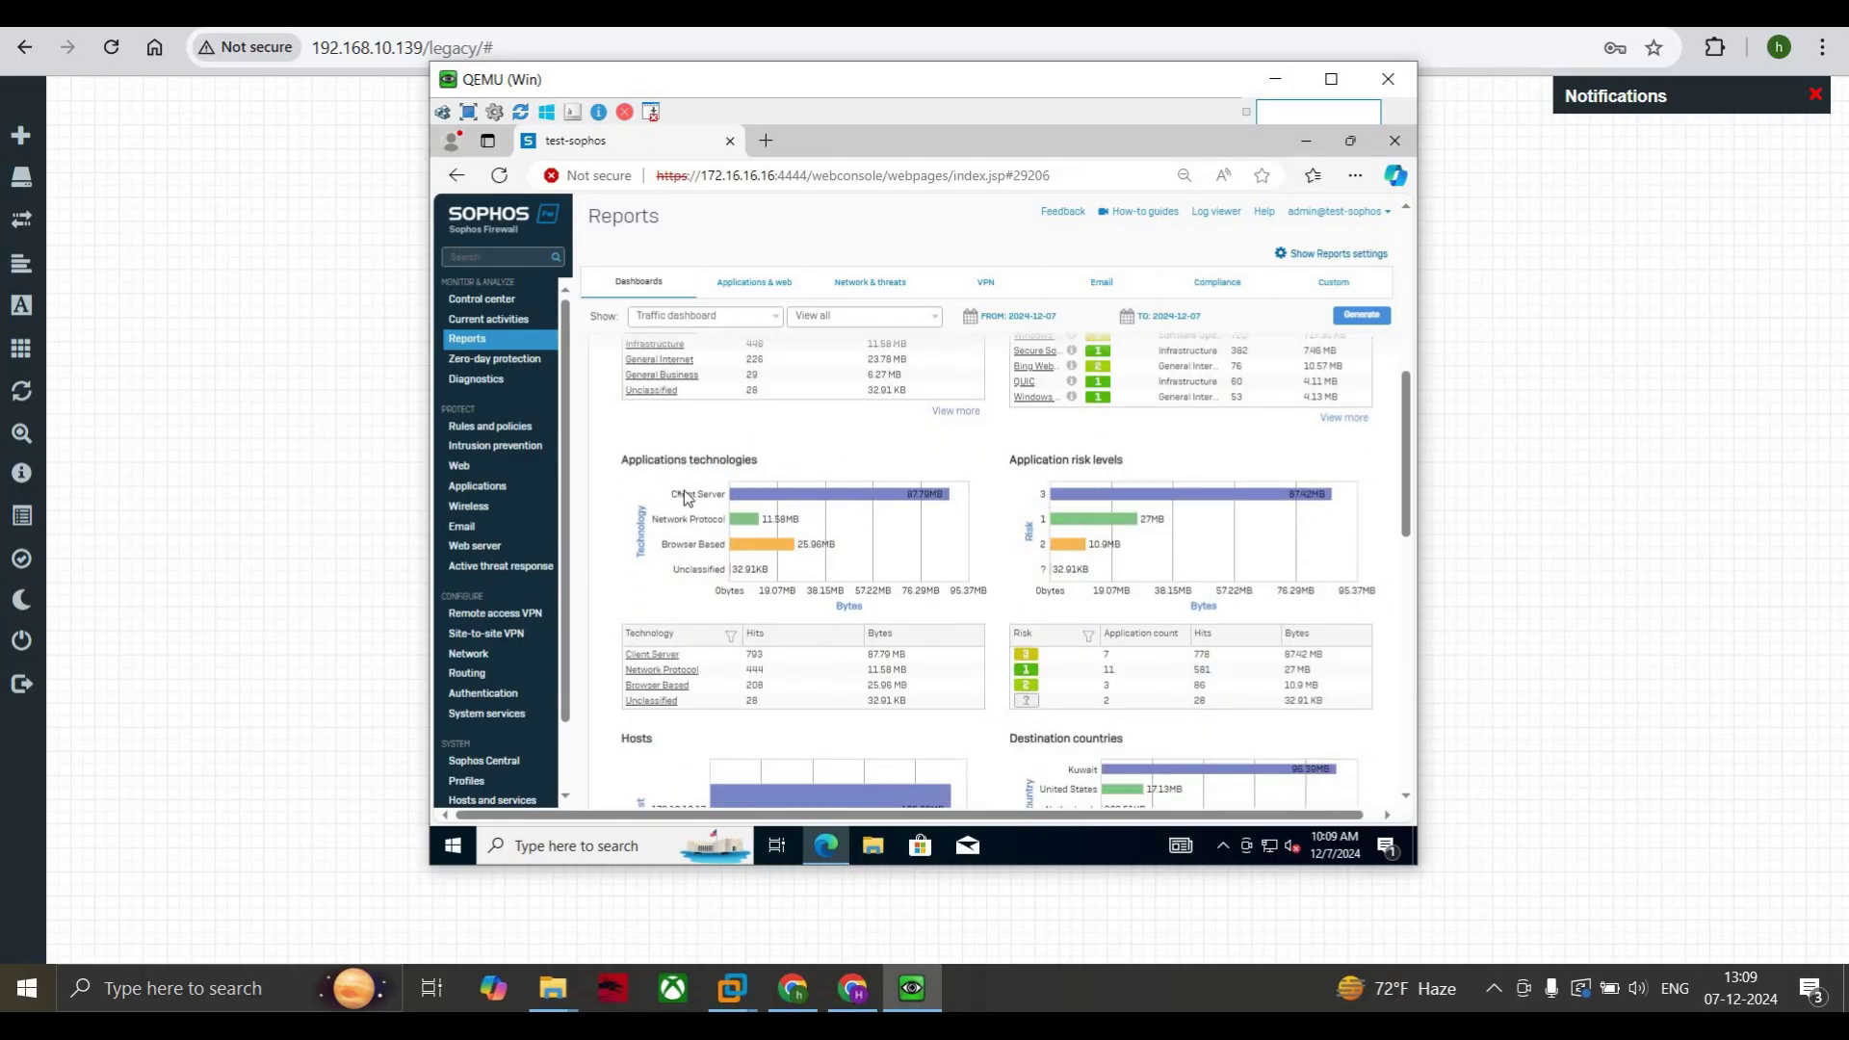
scroll(680, 498, "down", 2)
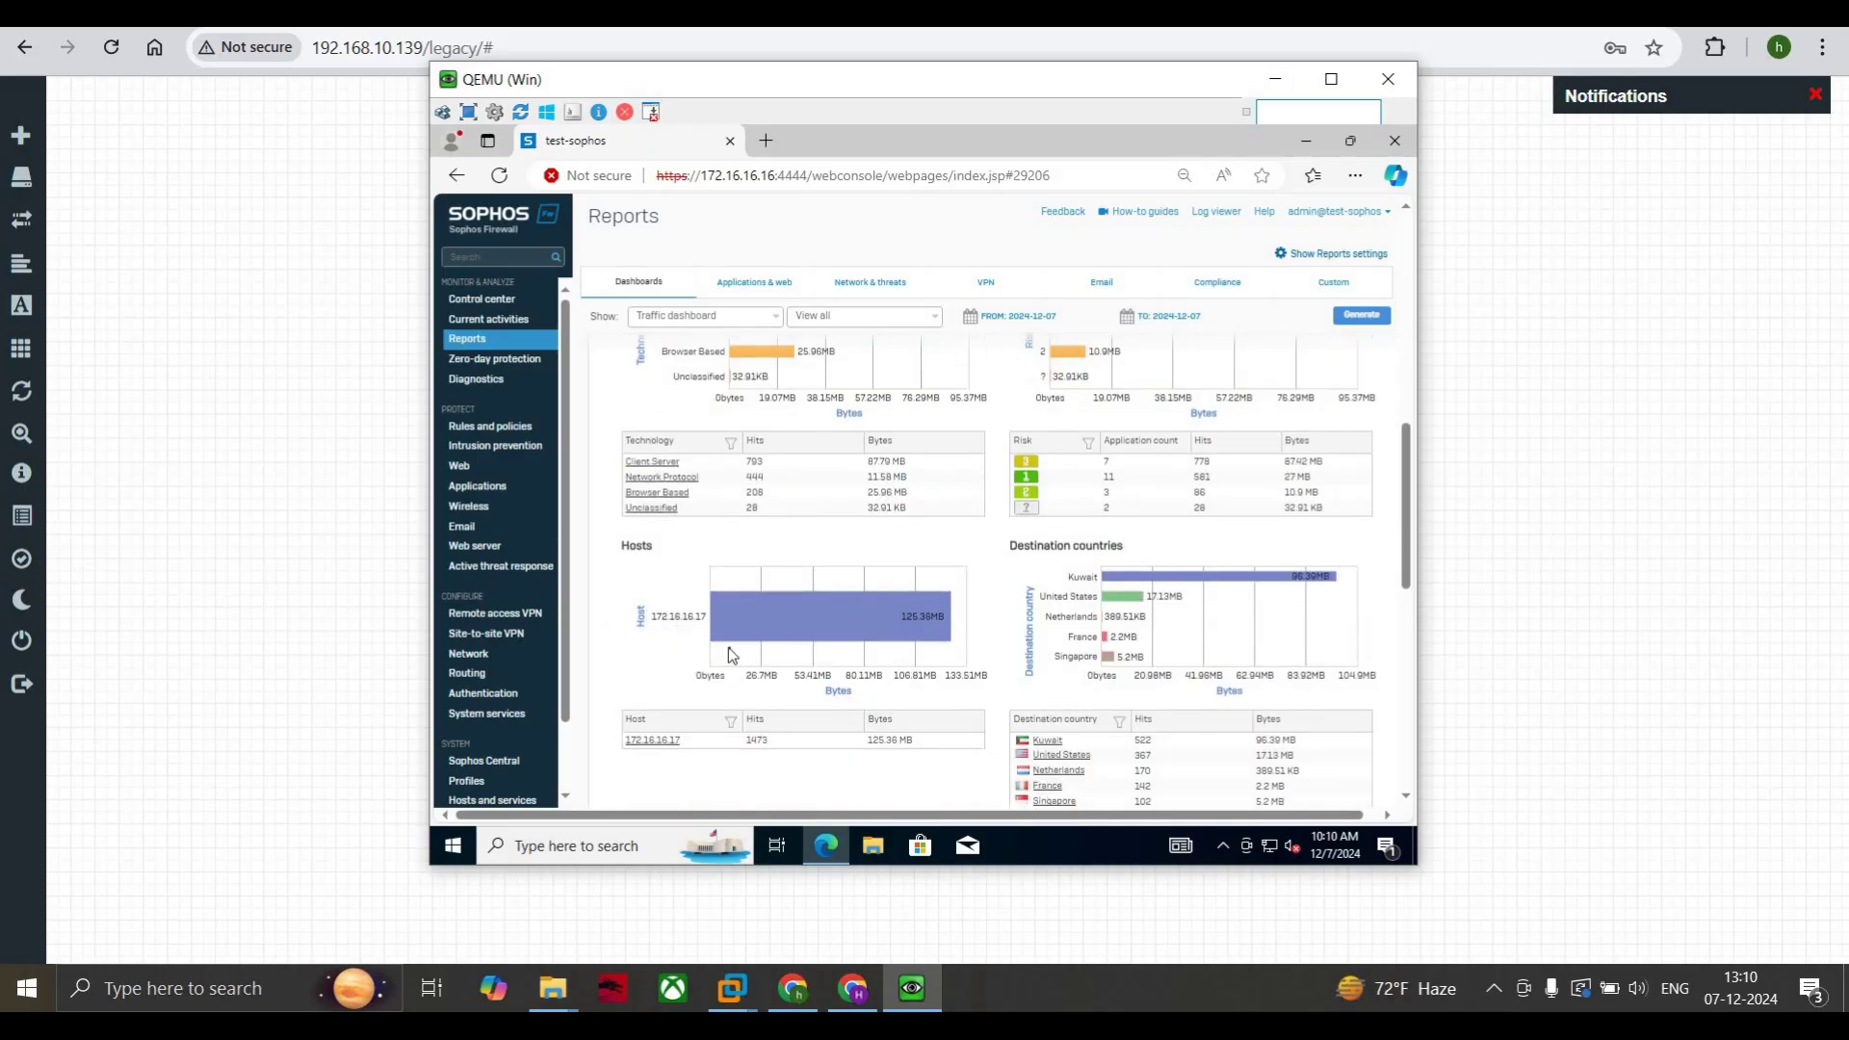
scroll(723, 645, "down", 2)
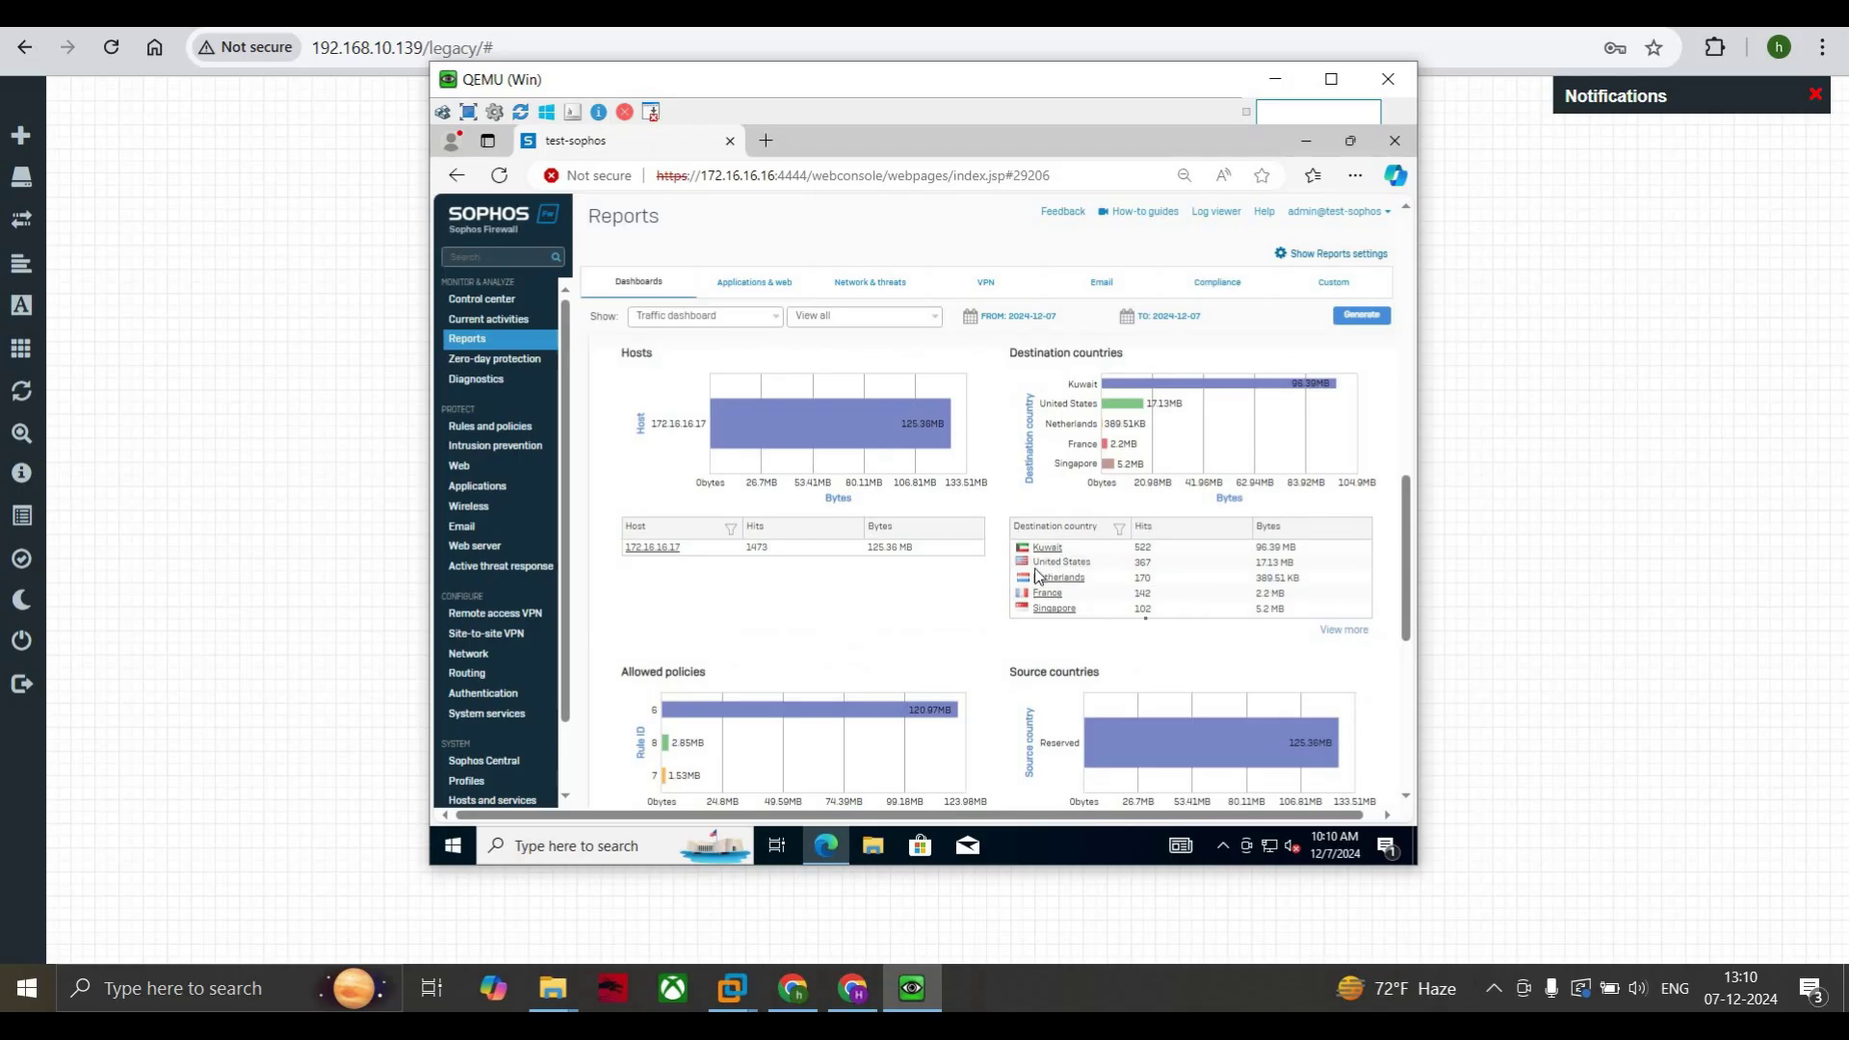
scroll(1105, 614, "down", 2)
scroll(691, 622, "down", 2)
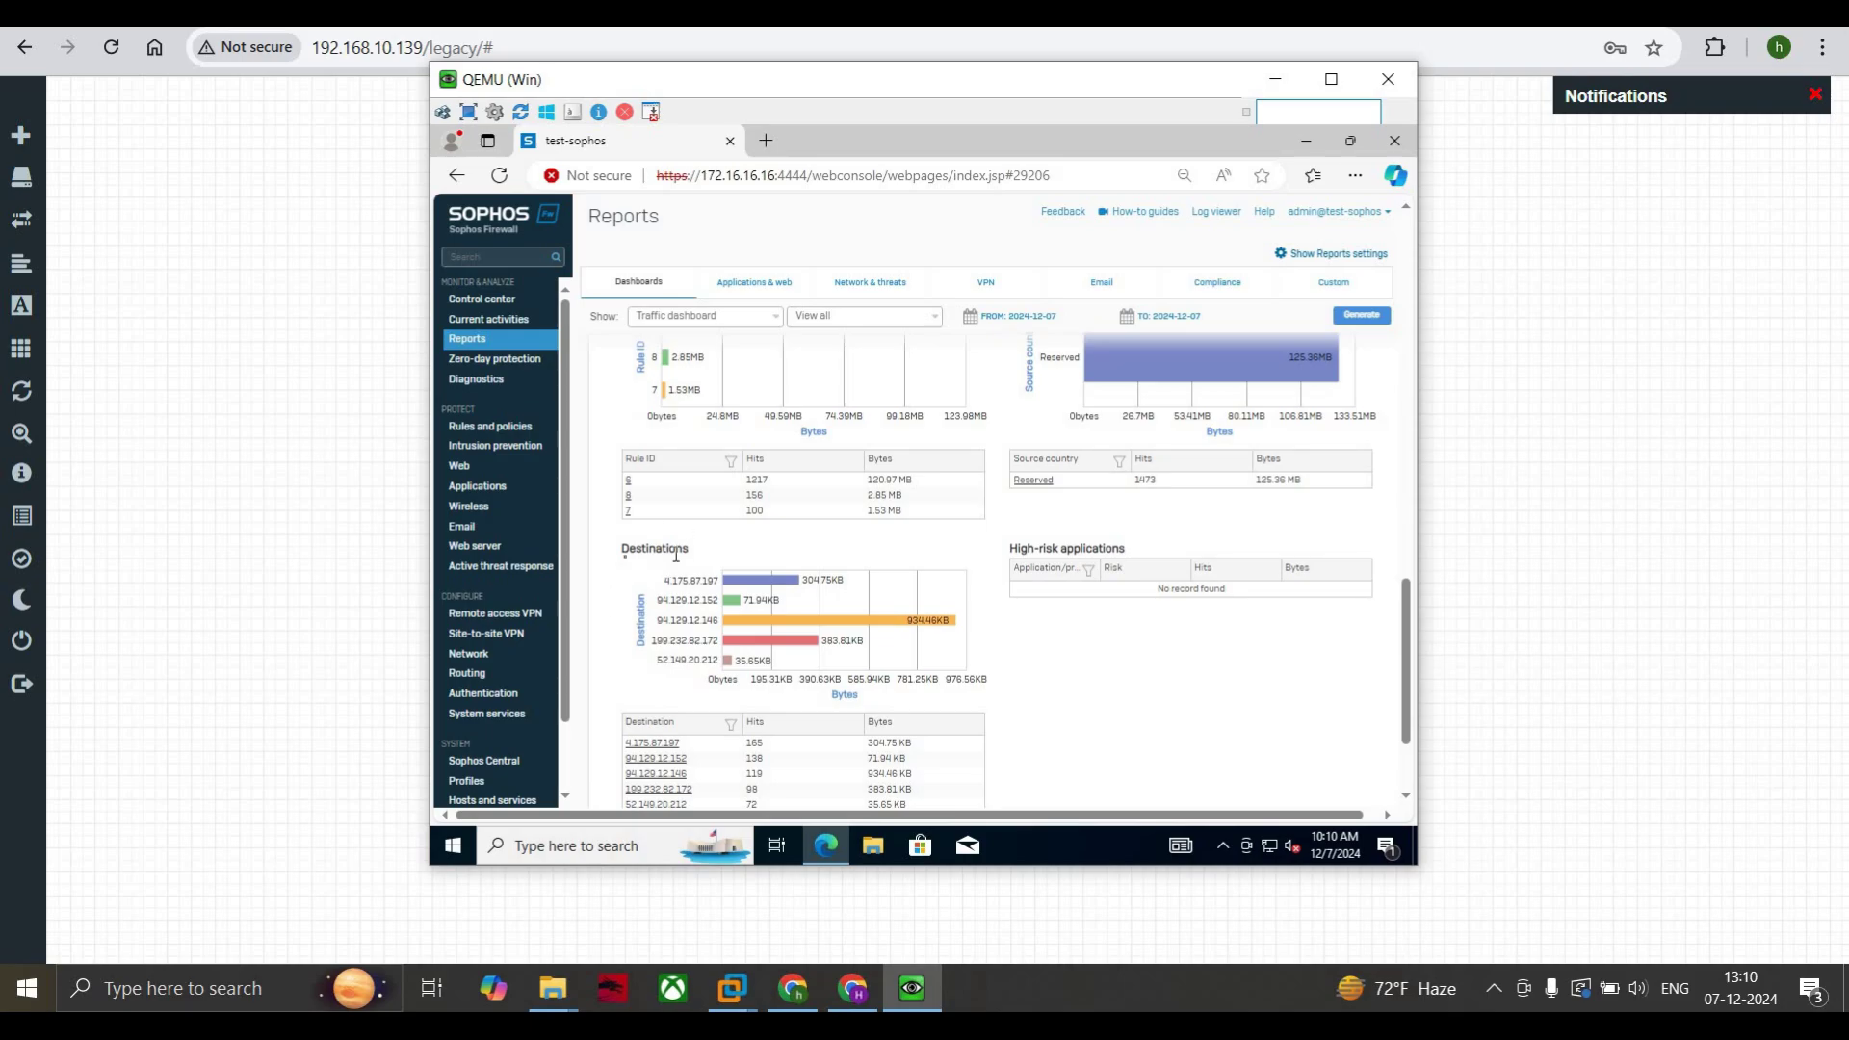
scroll(732, 611, "down", 2)
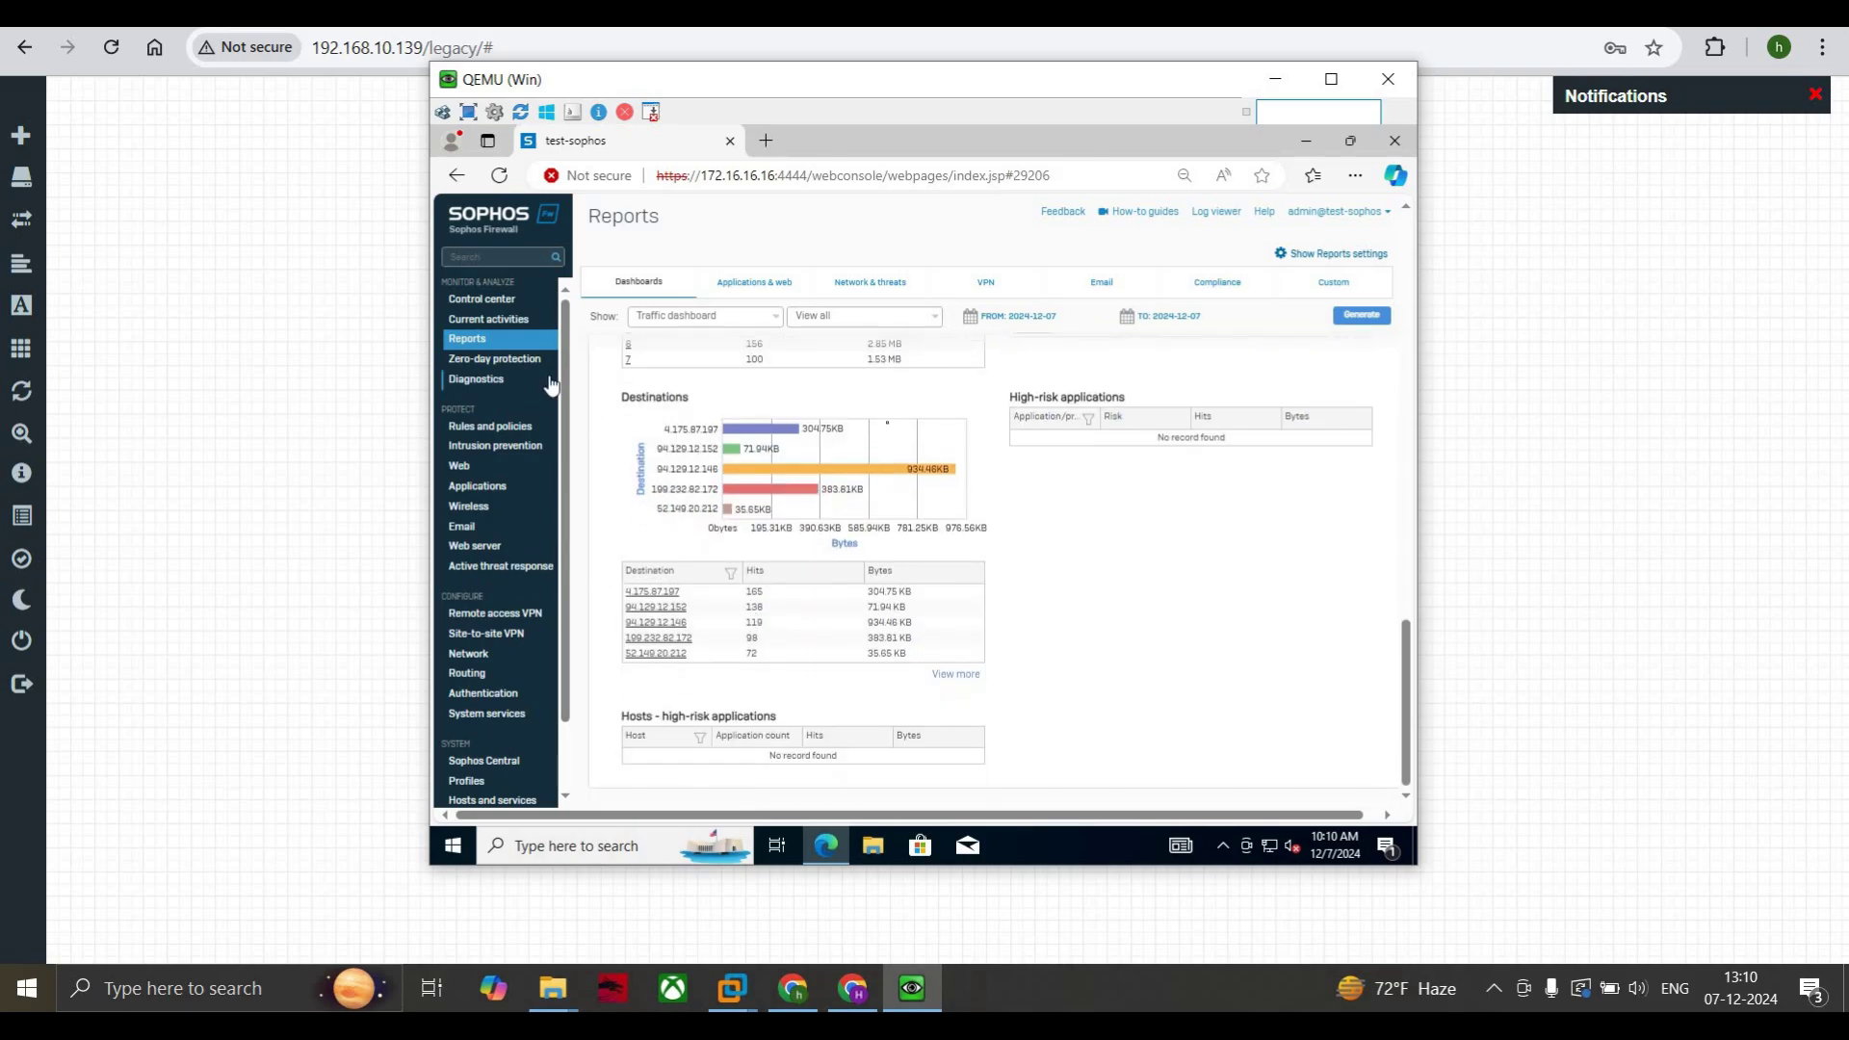
Step: Switch the report to the Security dashboard and review the blocked applications, their users and the objectionable web sections
scroll(880, 434, "up", 10)
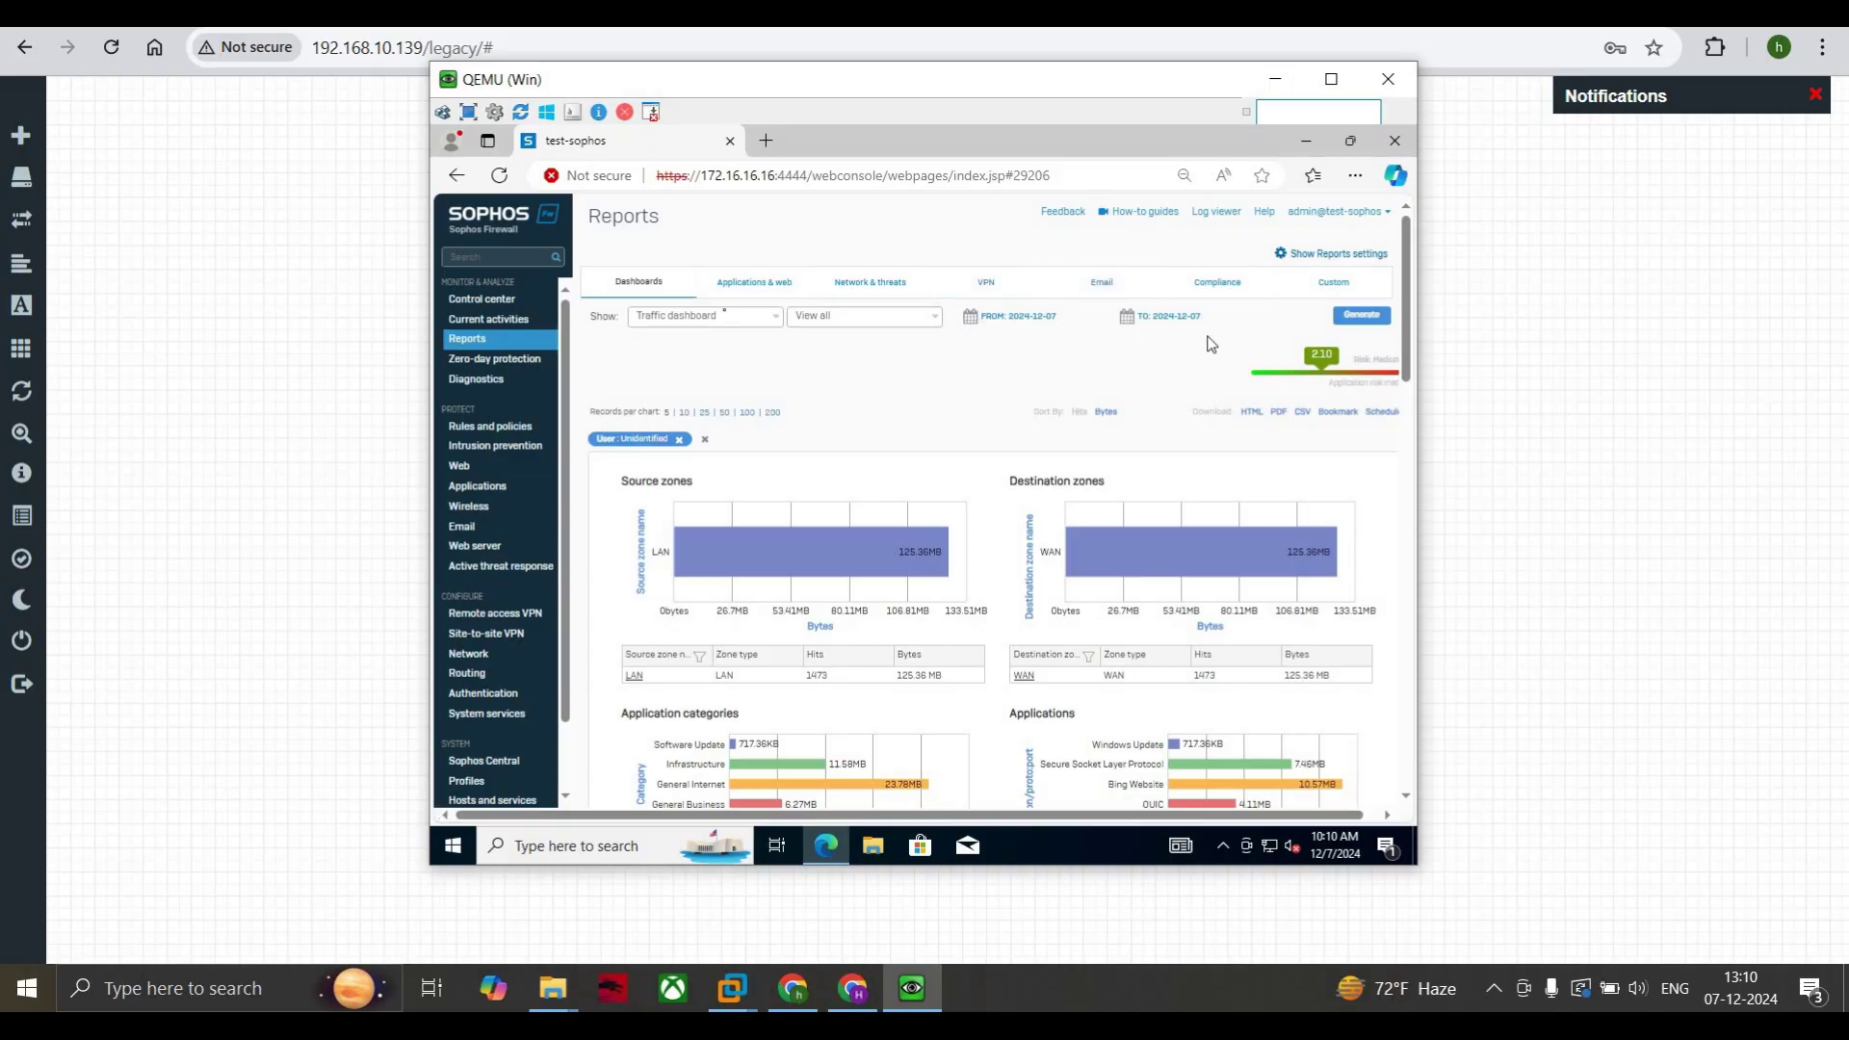
left_click(681, 317)
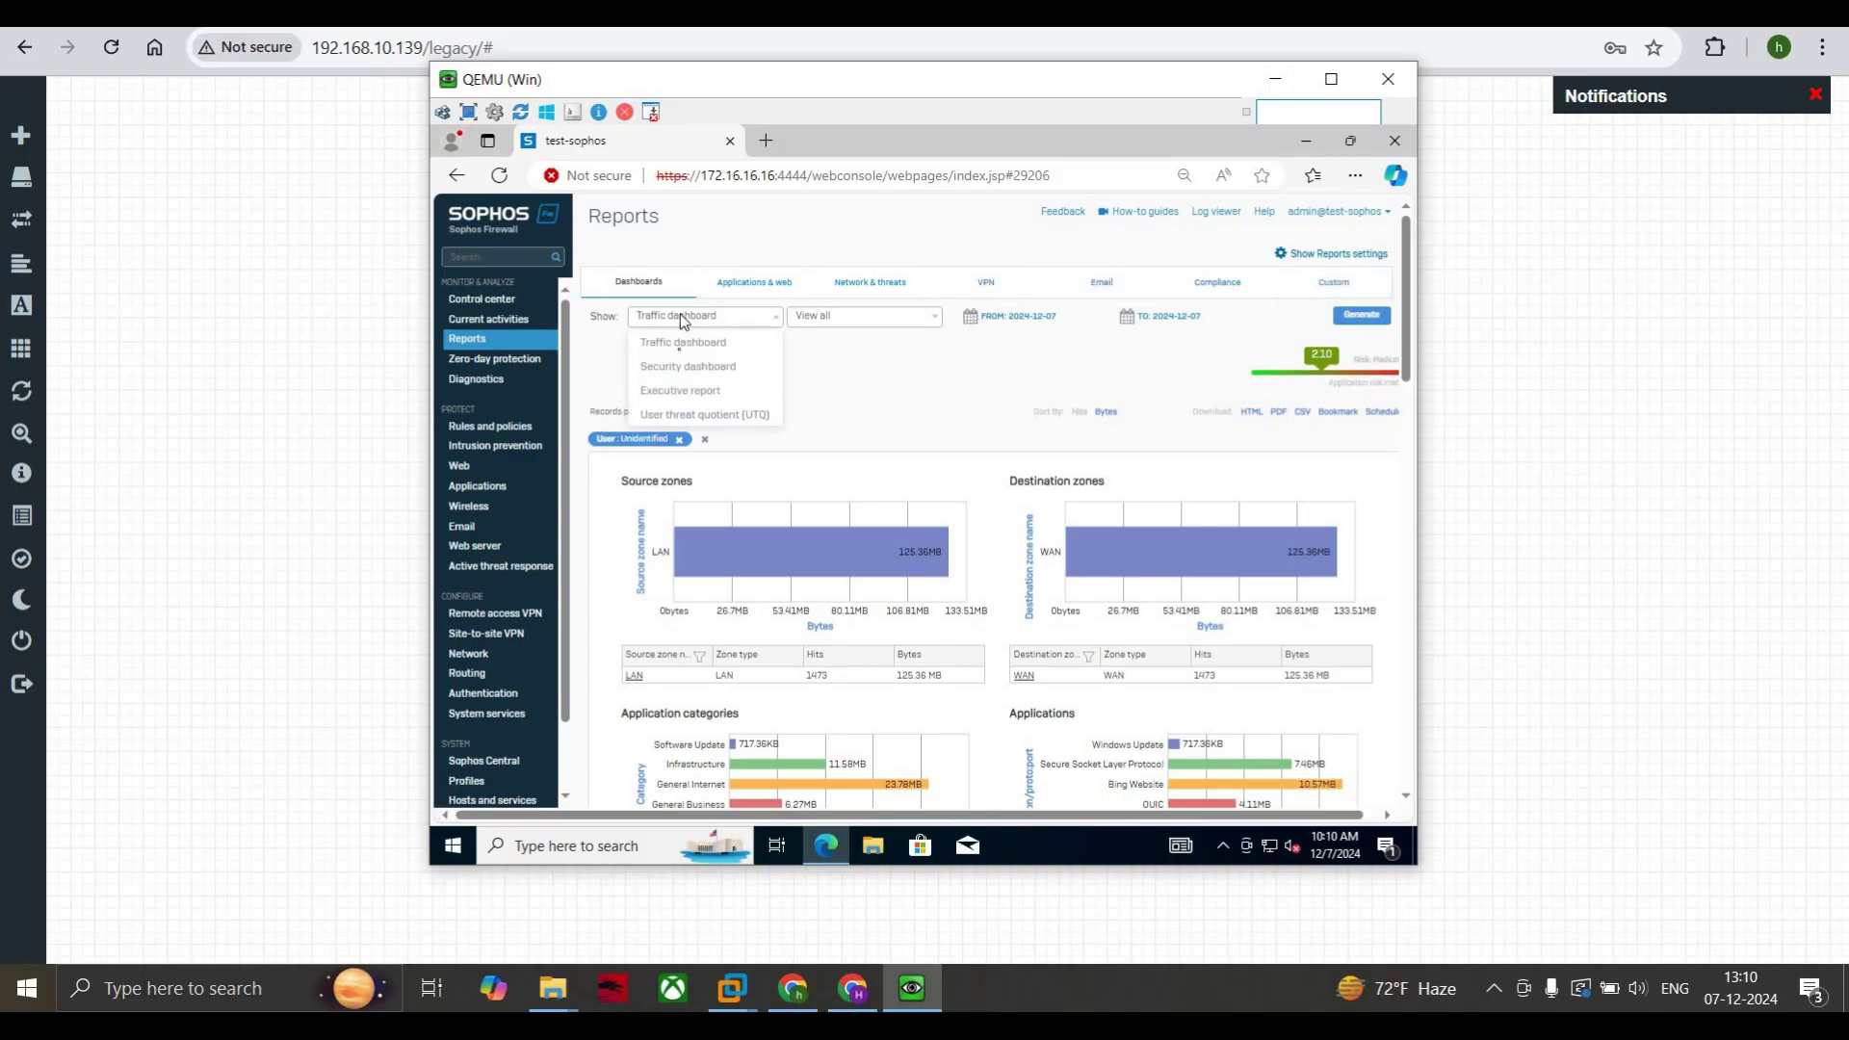
left_click(717, 367)
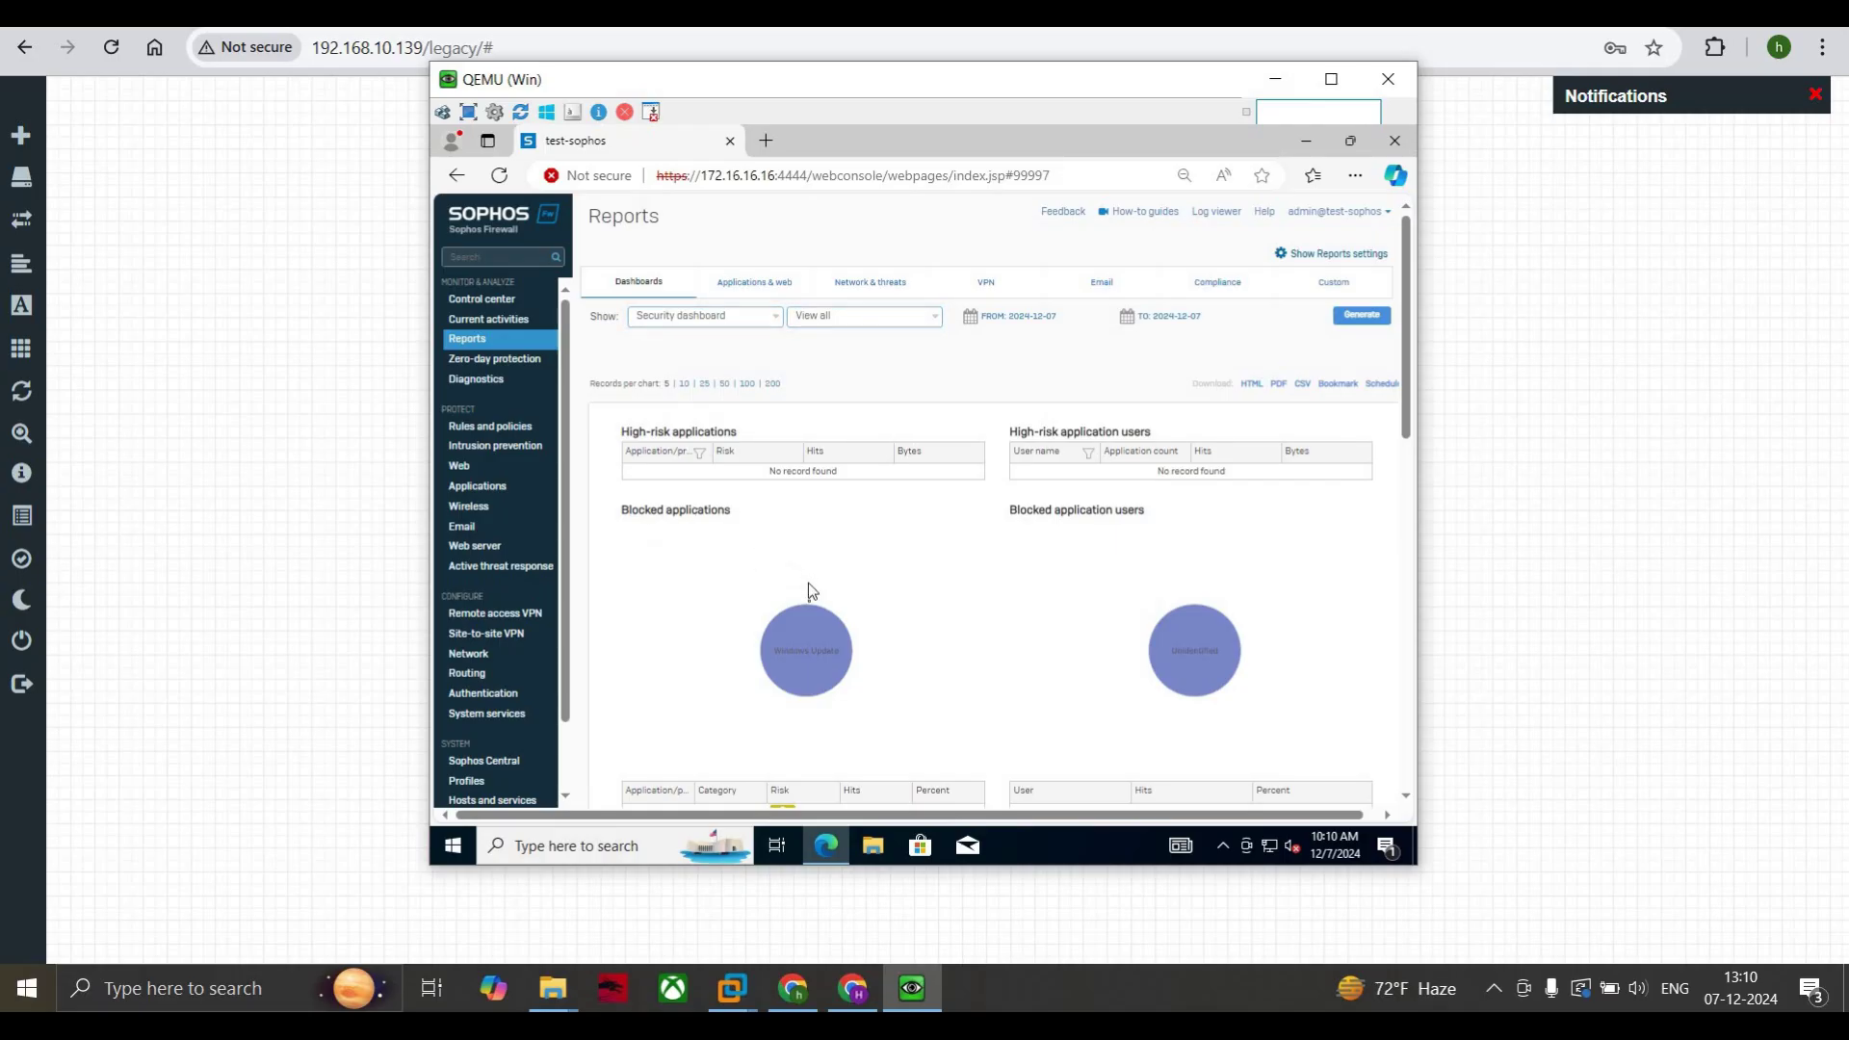
scroll(807, 582, "down", 1)
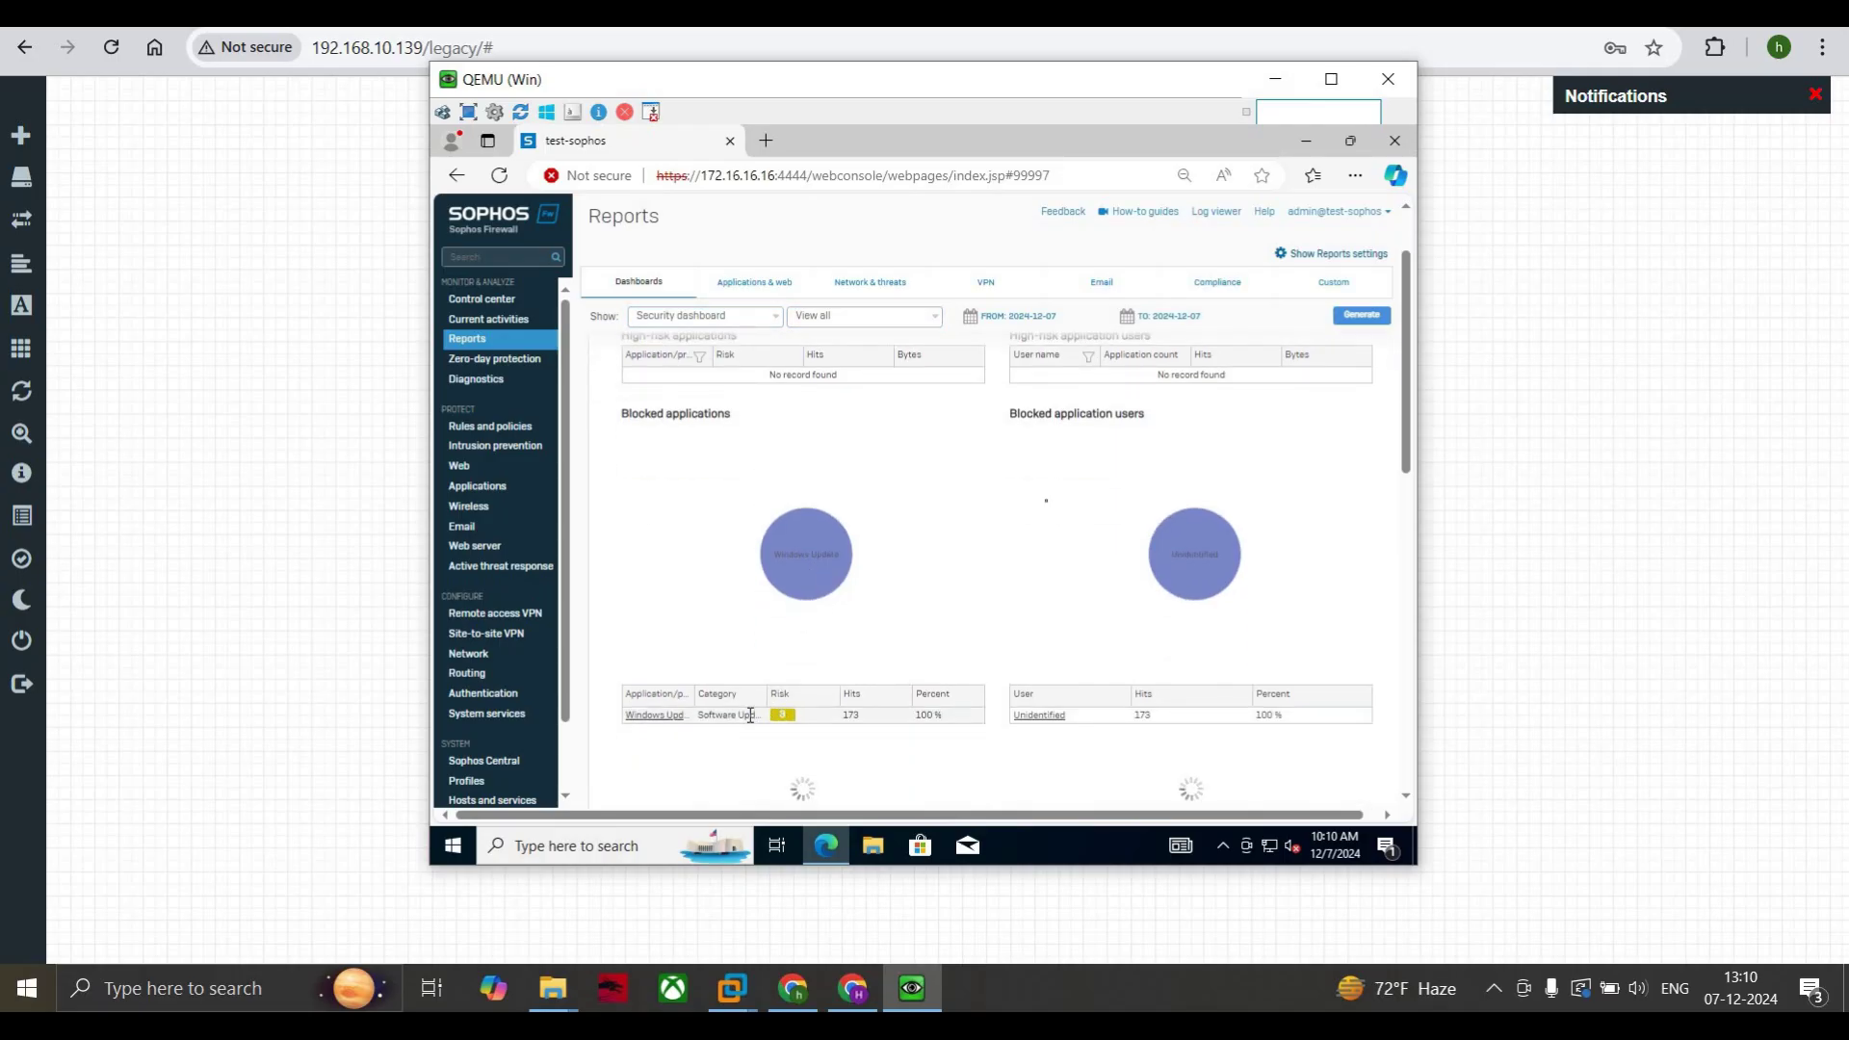
mouse_move(1245, 588)
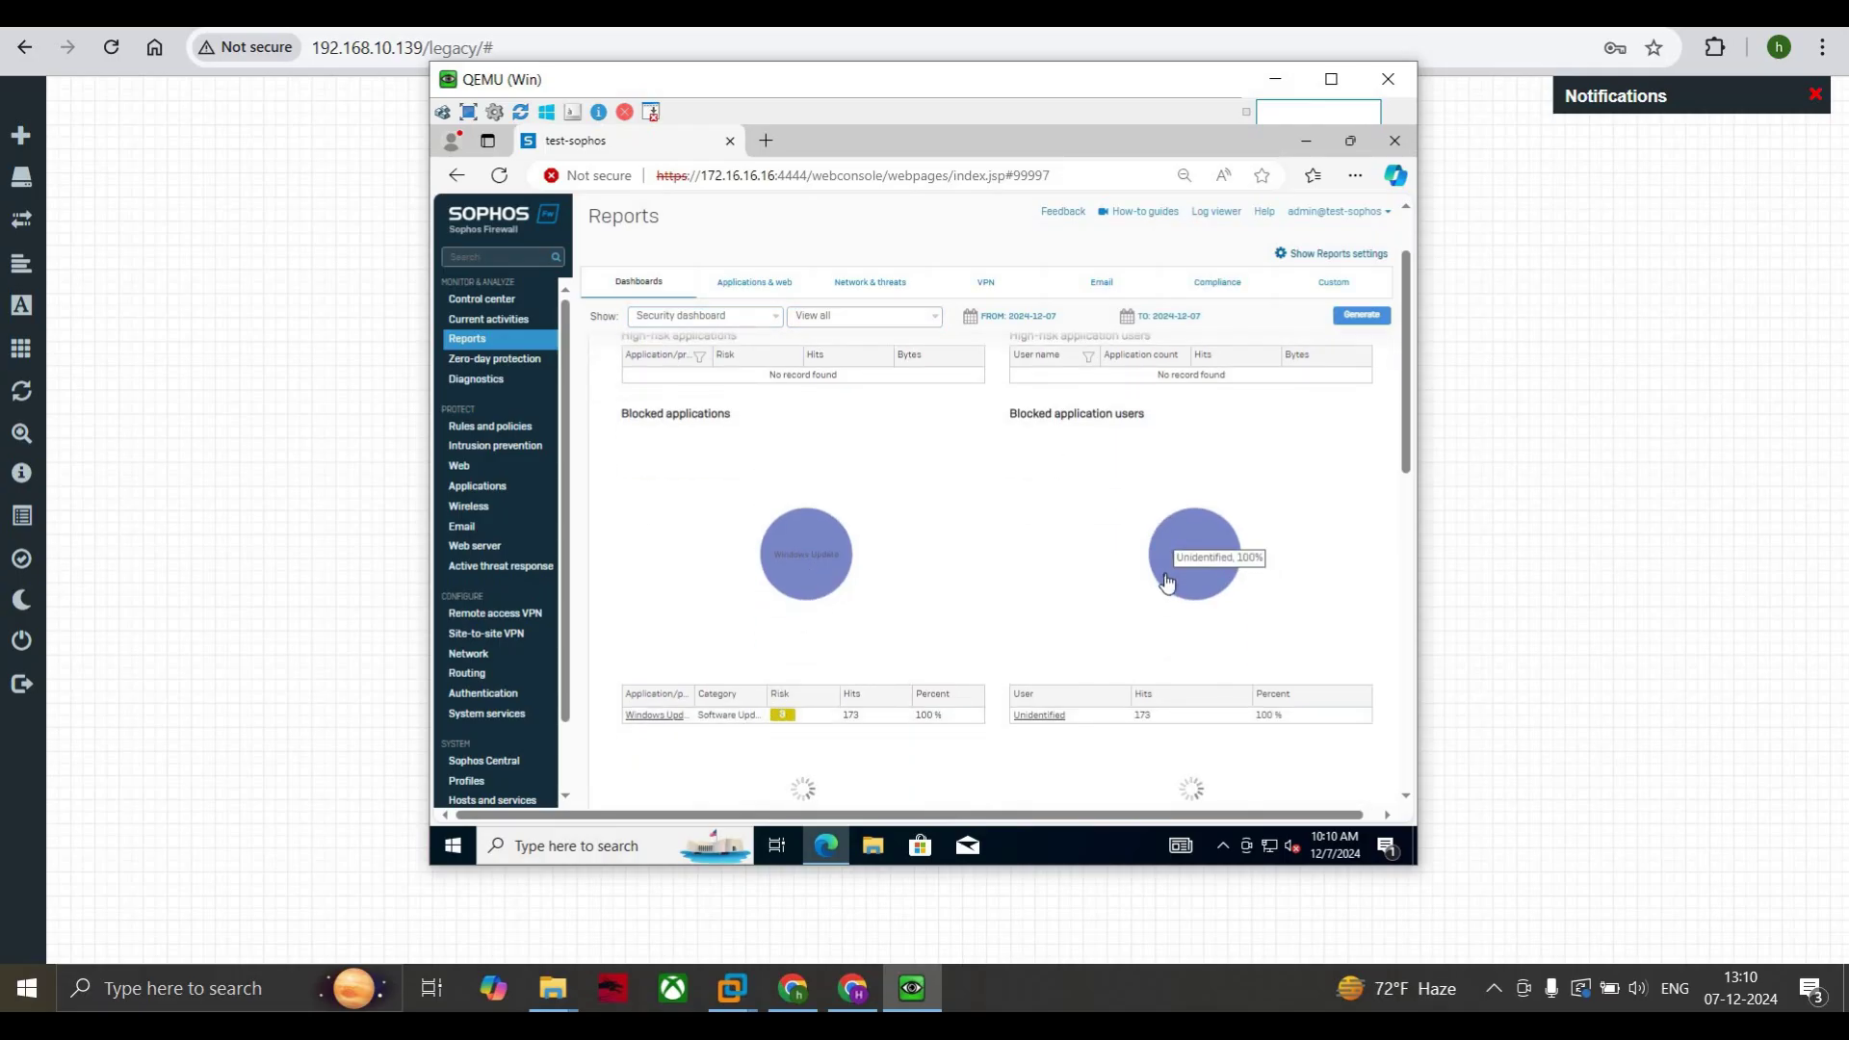
scroll(1160, 581, "down", 2)
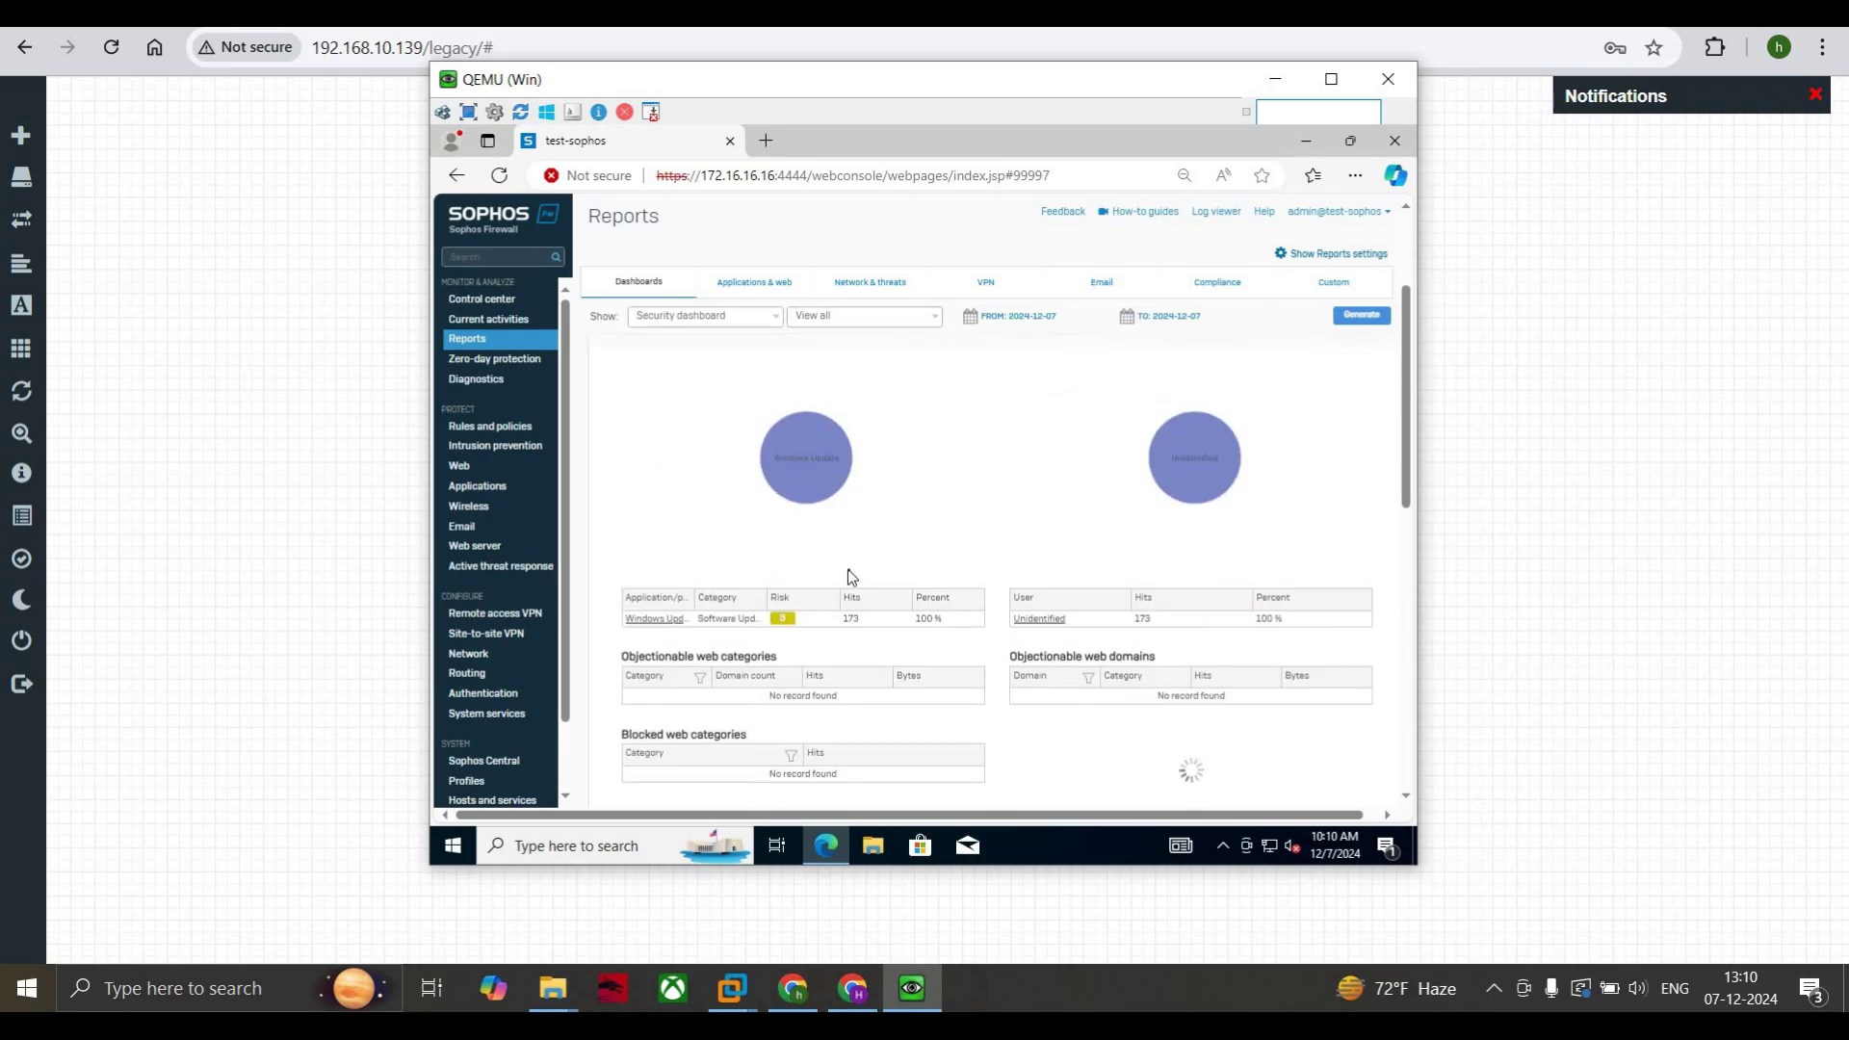
Step: Open the Applications & web report on user app risks & usage and review its categories, users, technologies and risk levels
left_click(742, 319)
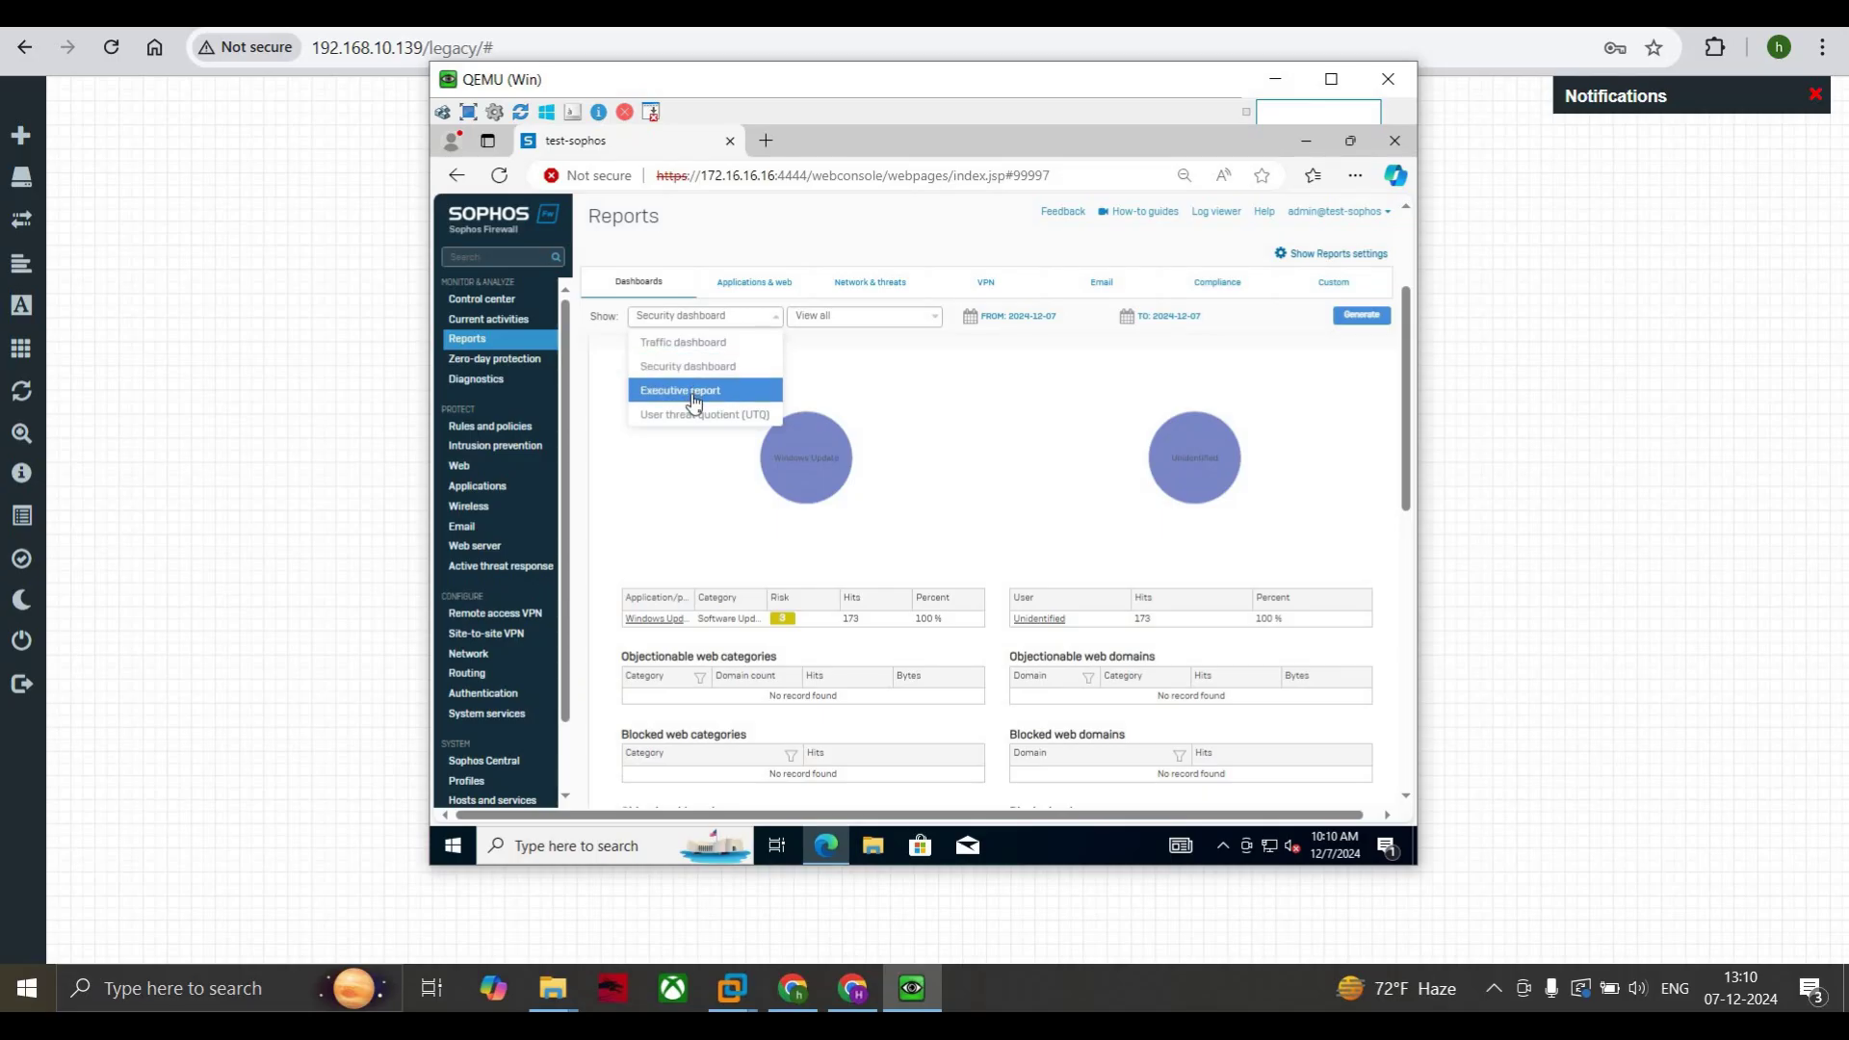
left_click(754, 283)
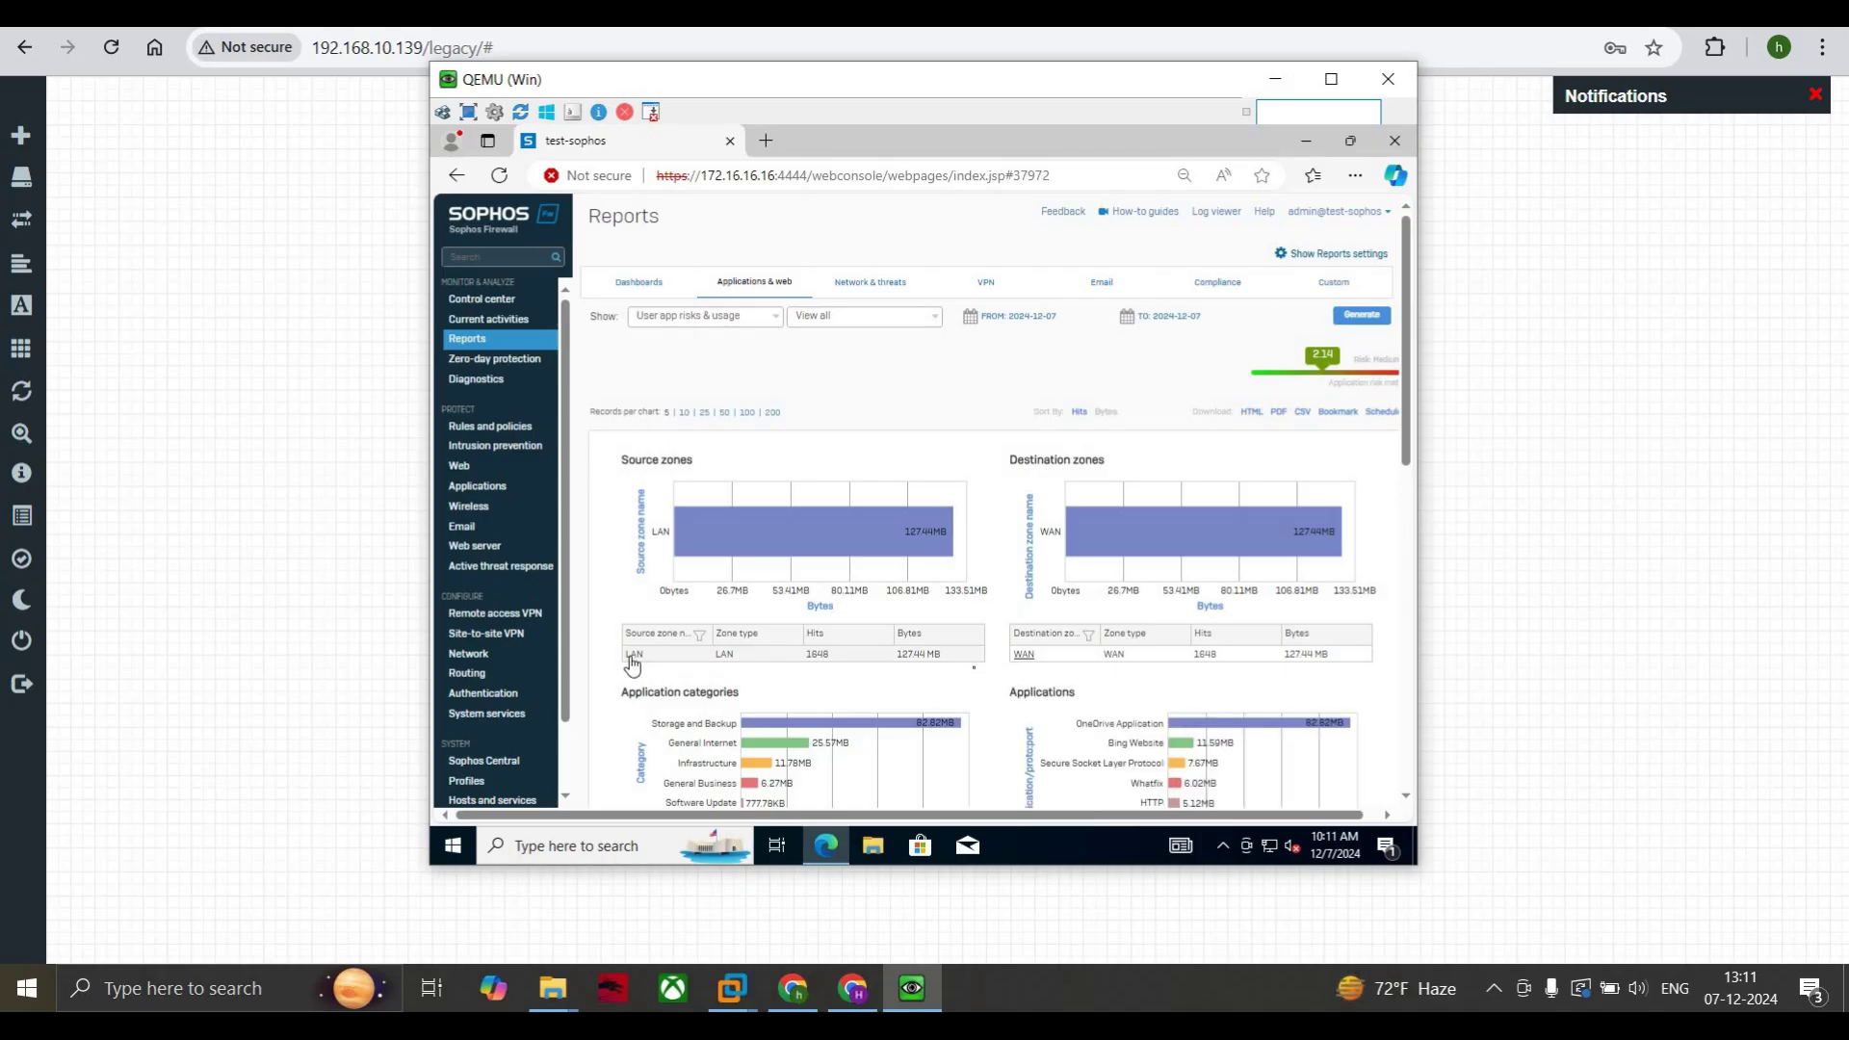
scroll(904, 674, "down", 1)
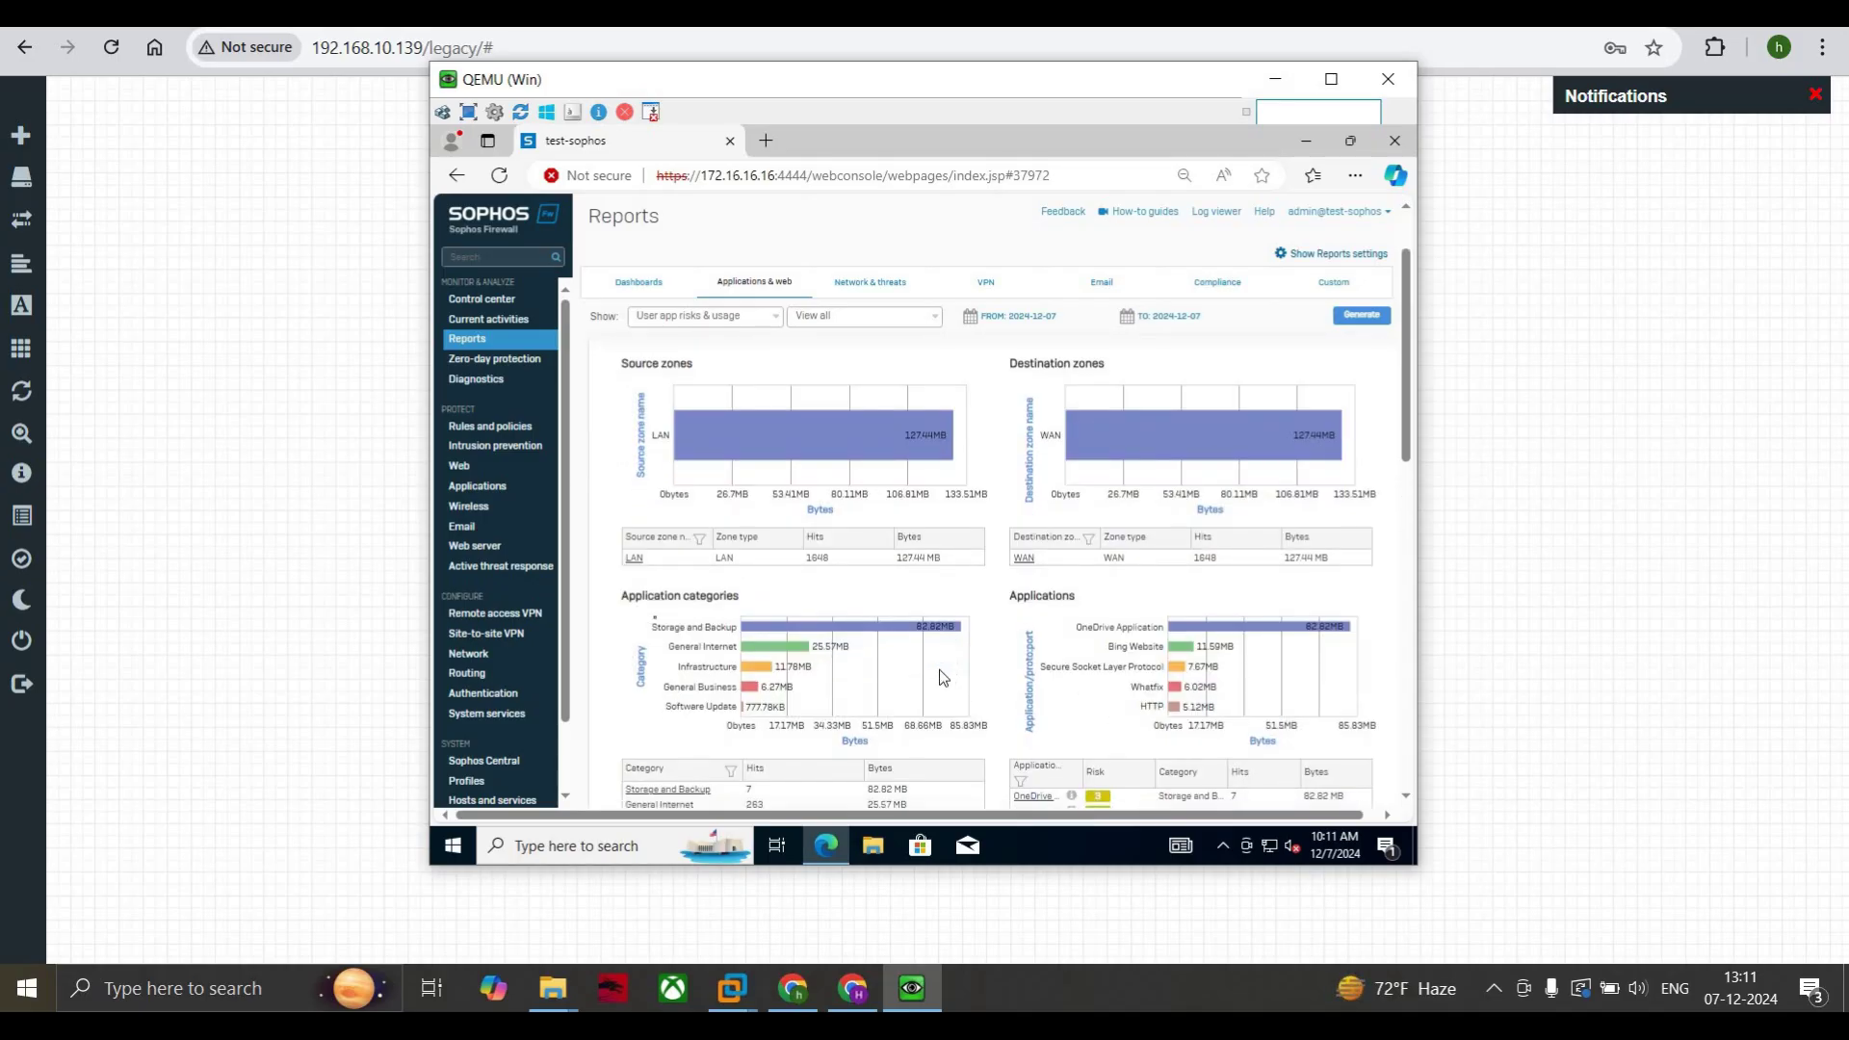
mouse_move(785, 639)
scroll(789, 642, "down", 2)
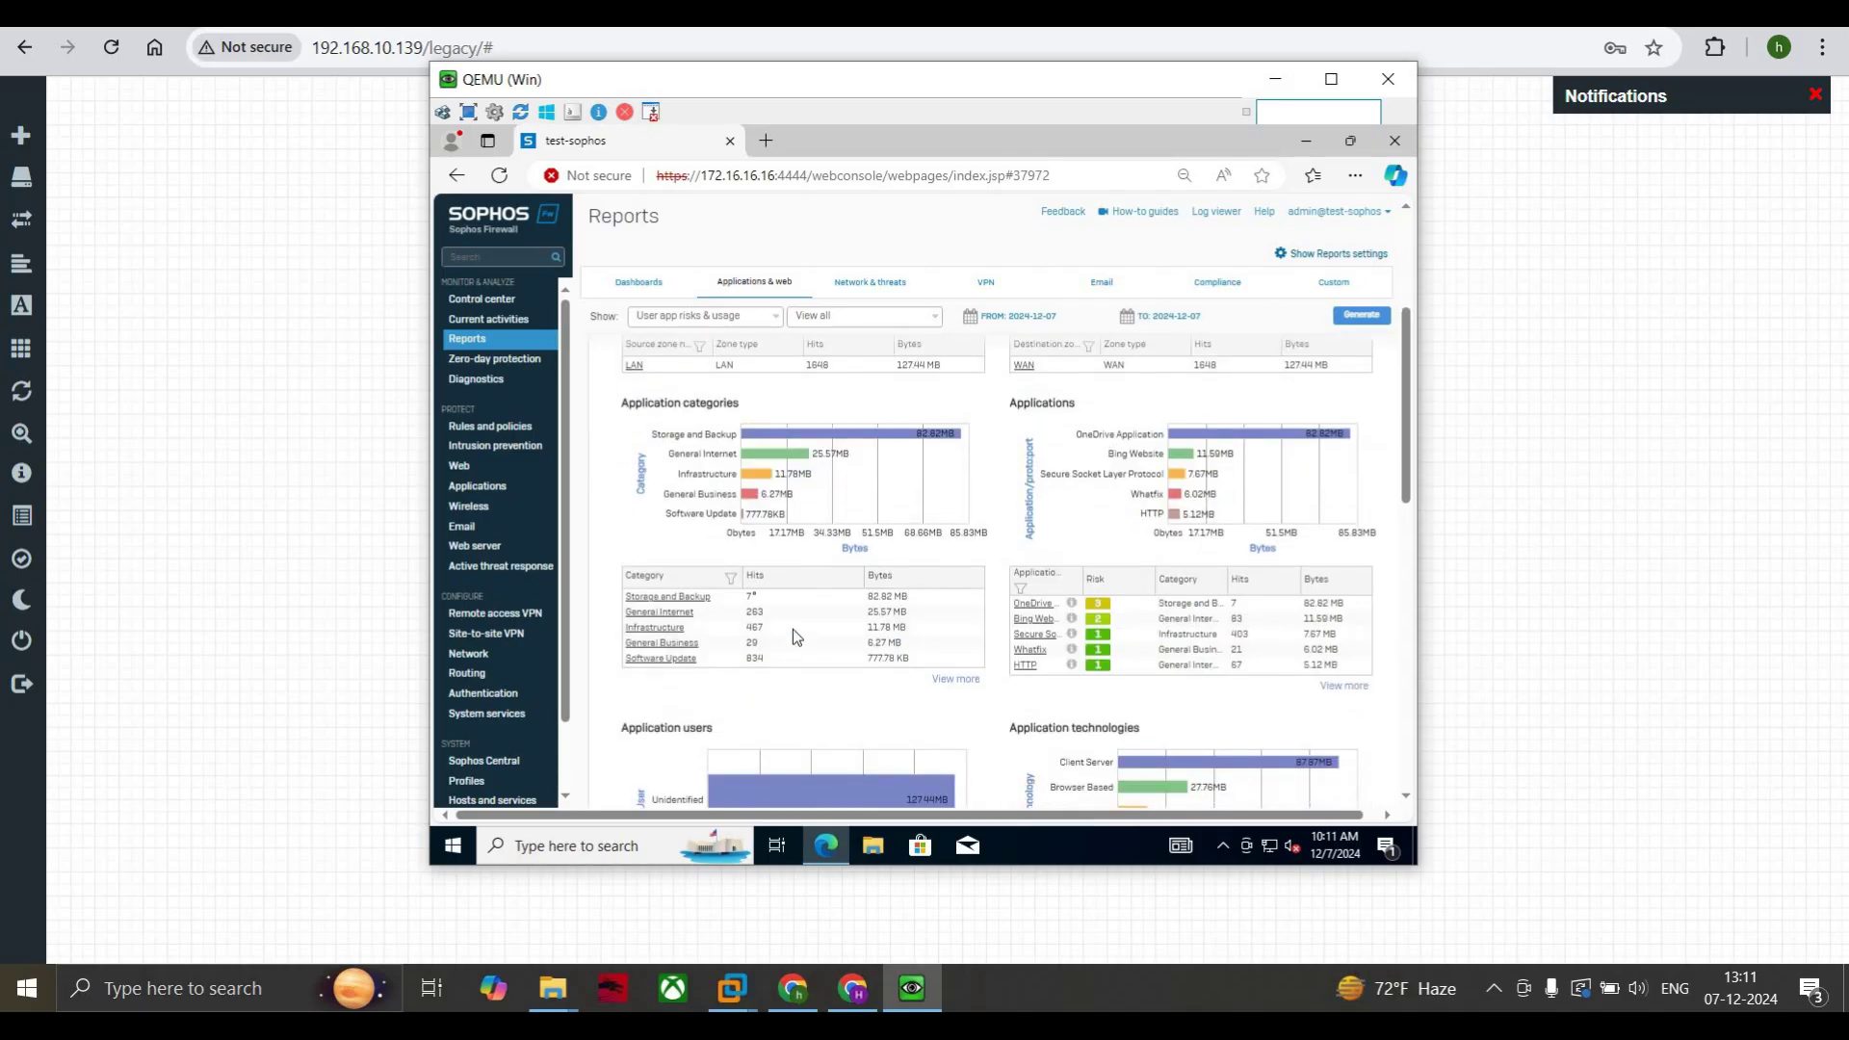
scroll(758, 614, "down", 1)
scroll(780, 616, "down", 3)
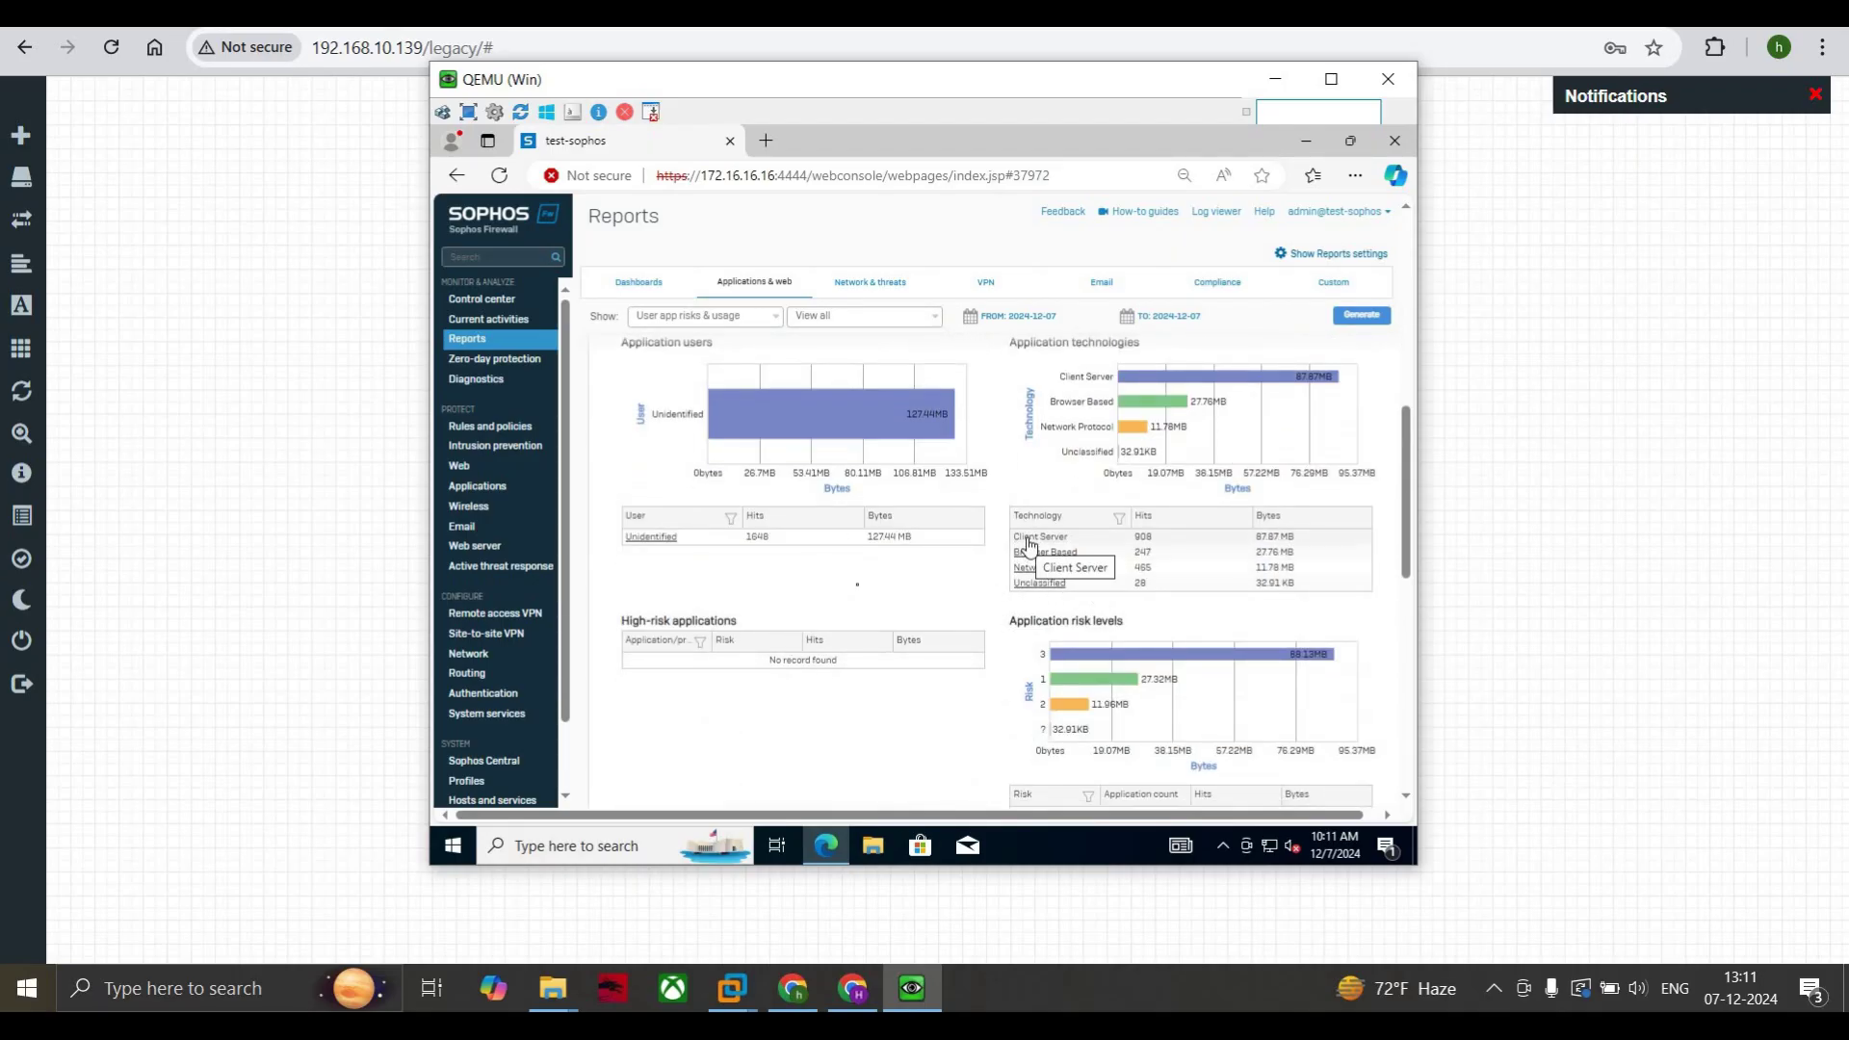
scroll(919, 555, "down", 2)
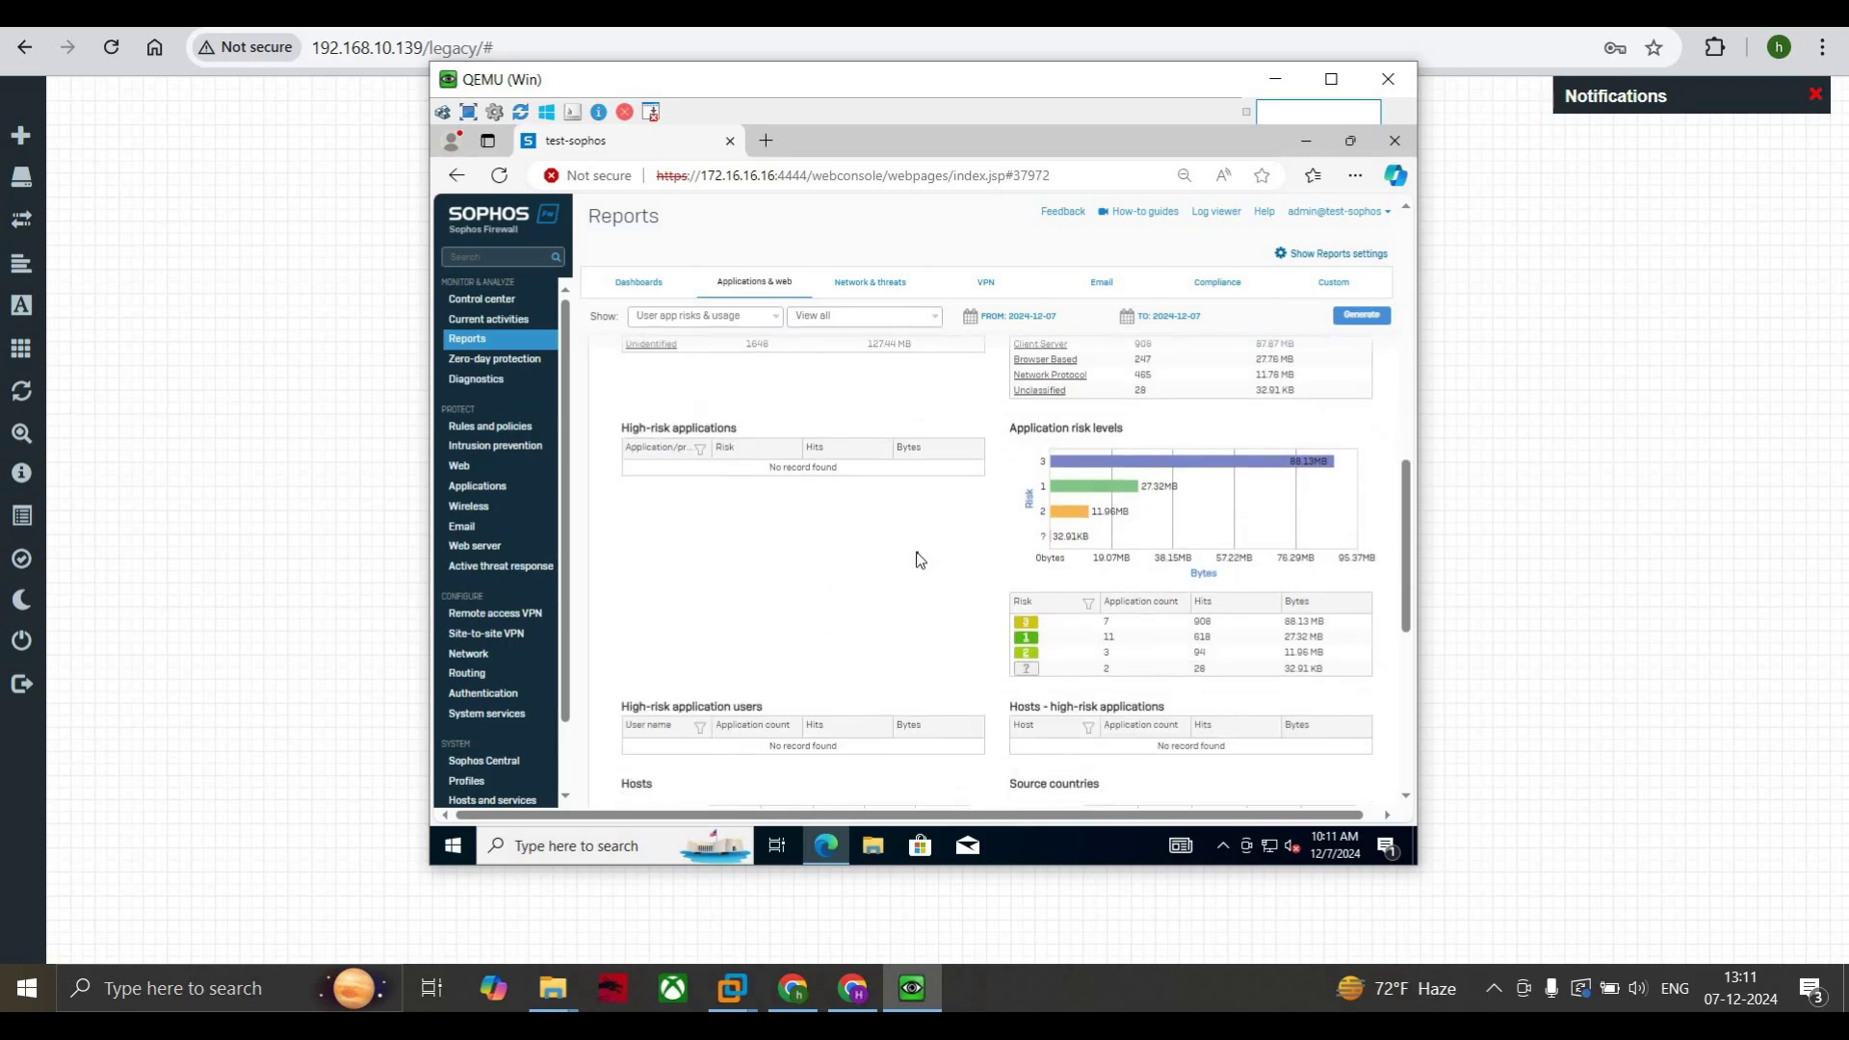
scroll(919, 558, "up", 10)
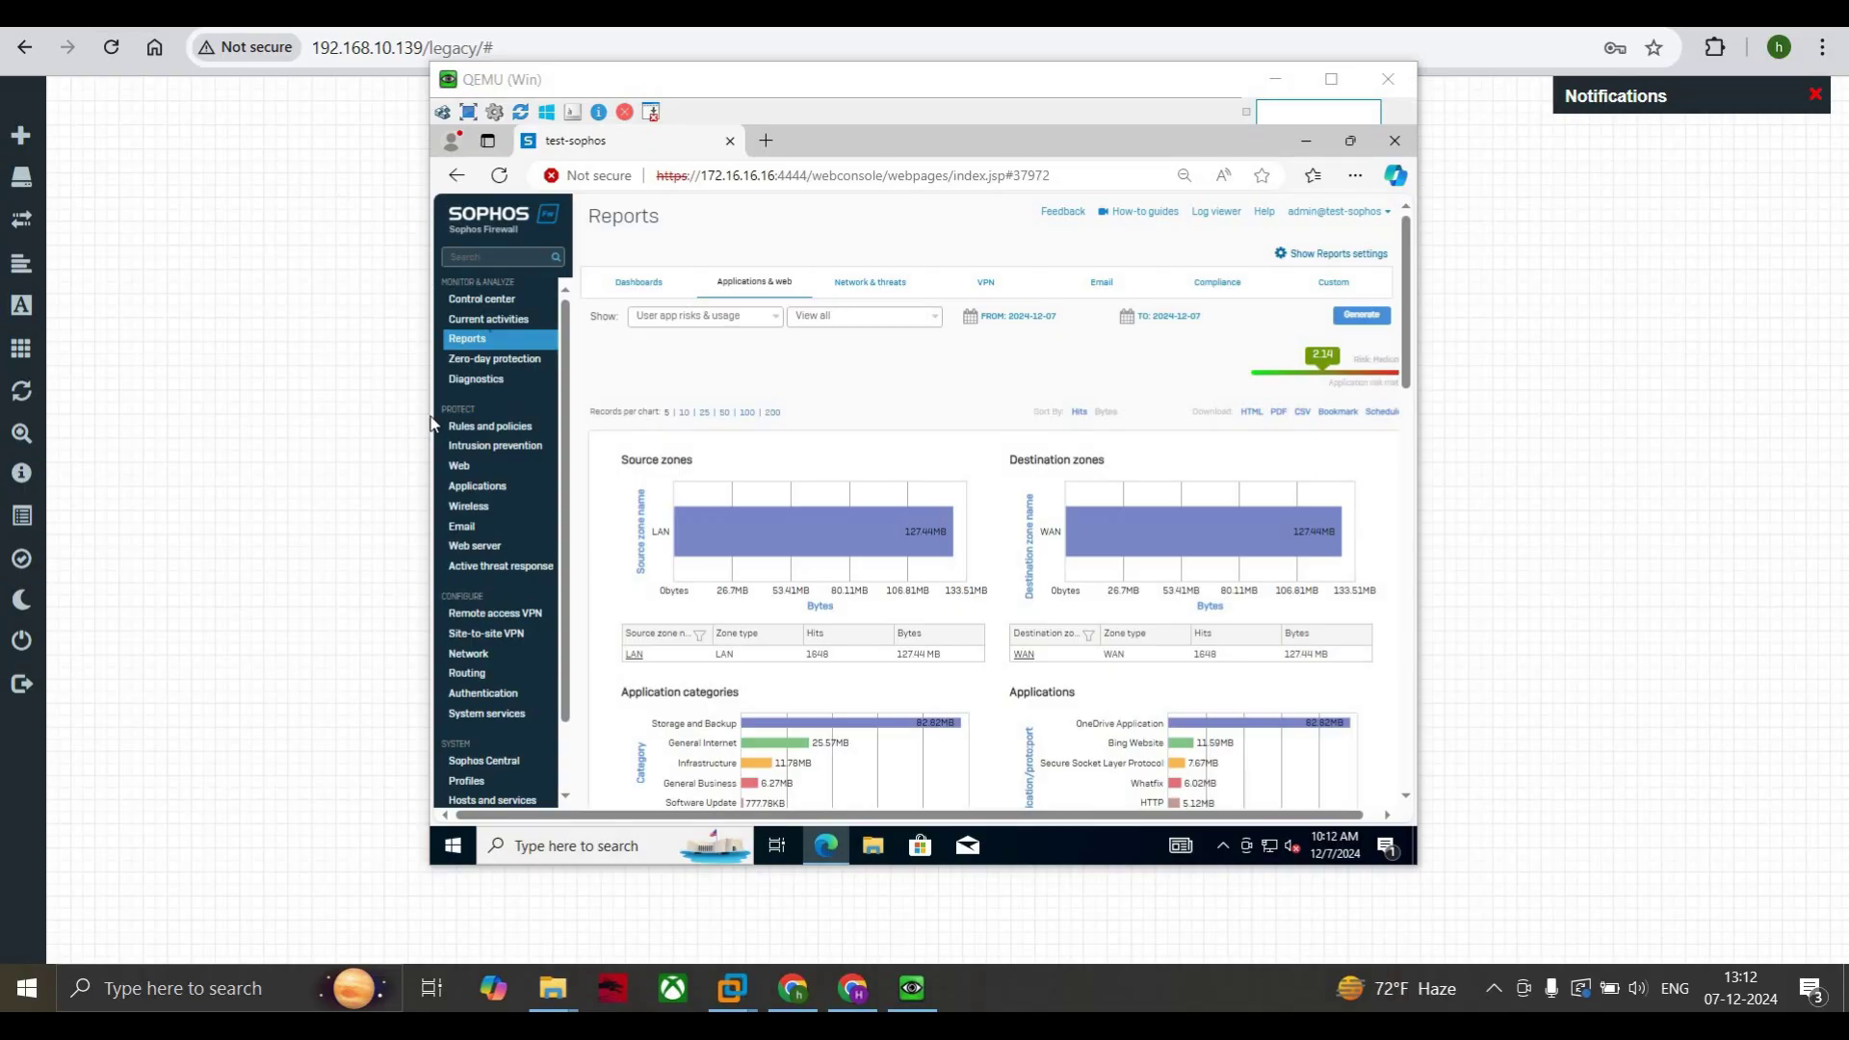
Step: Show the live connections under Current activities, grouped by Application
left_click(489, 328)
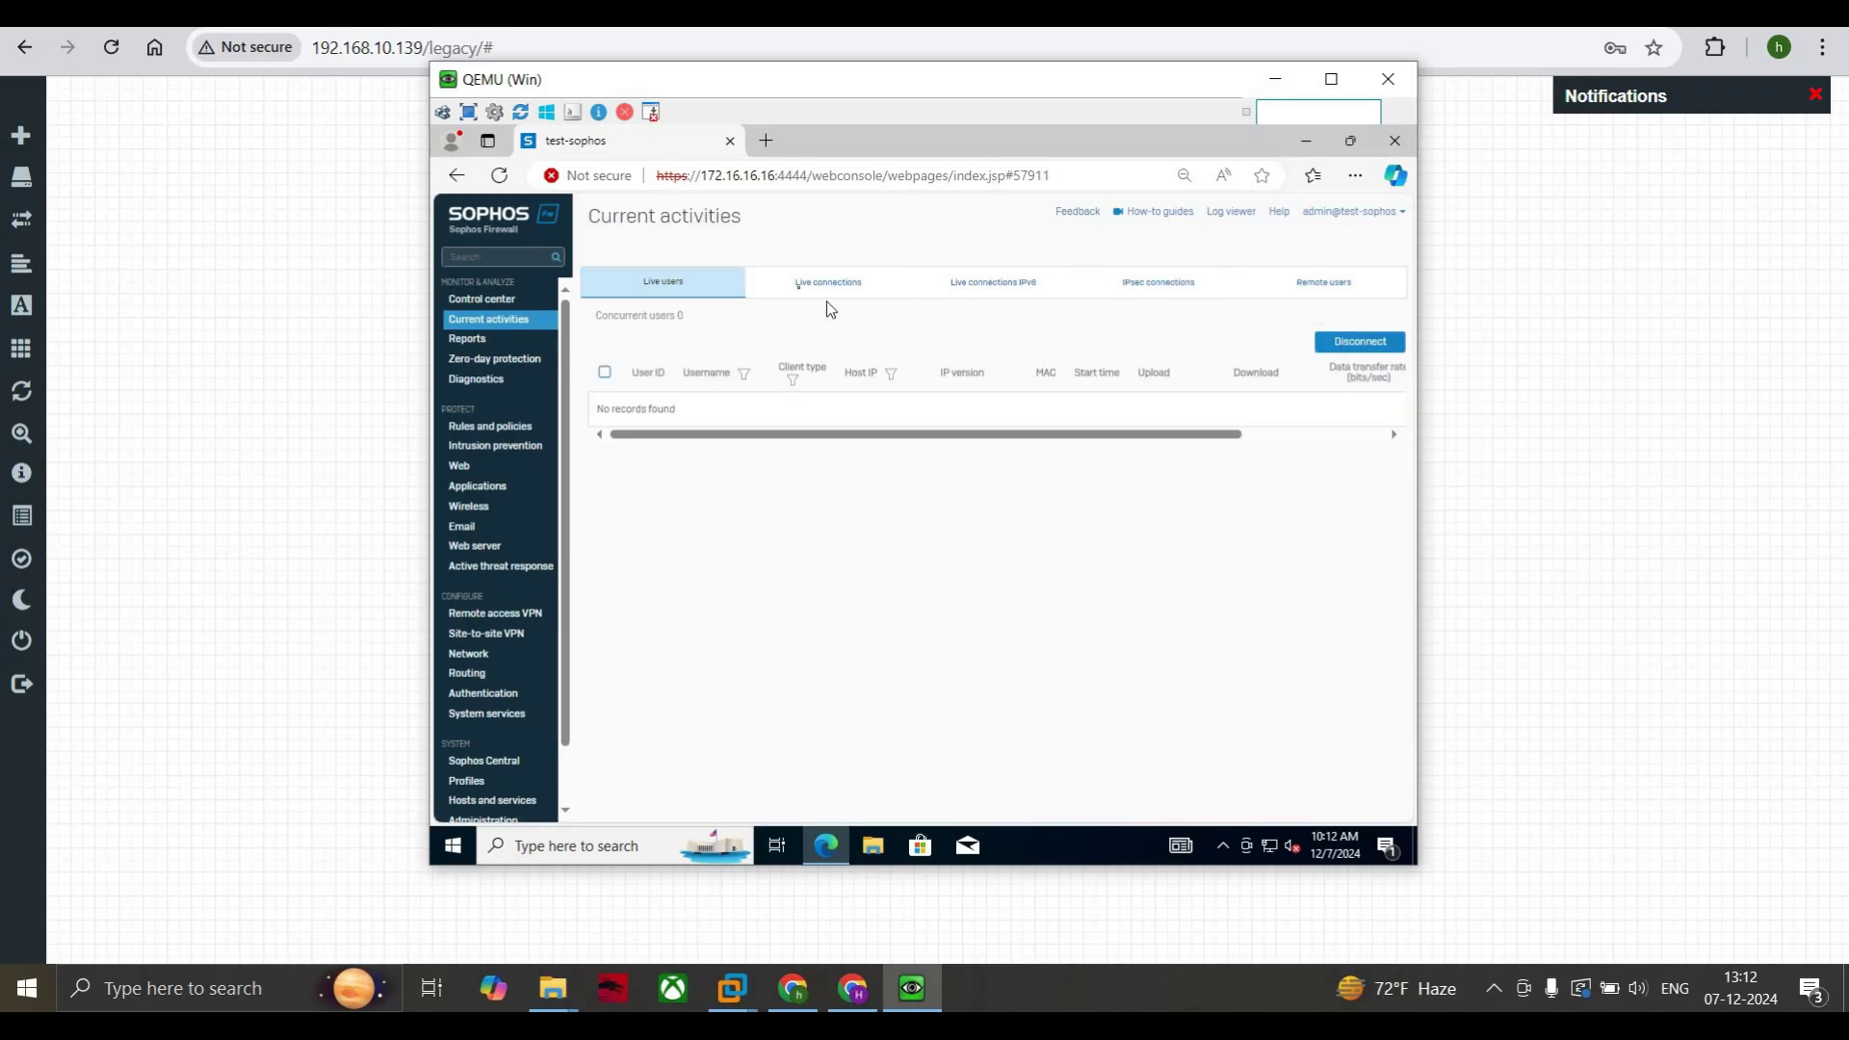
left_click(798, 294)
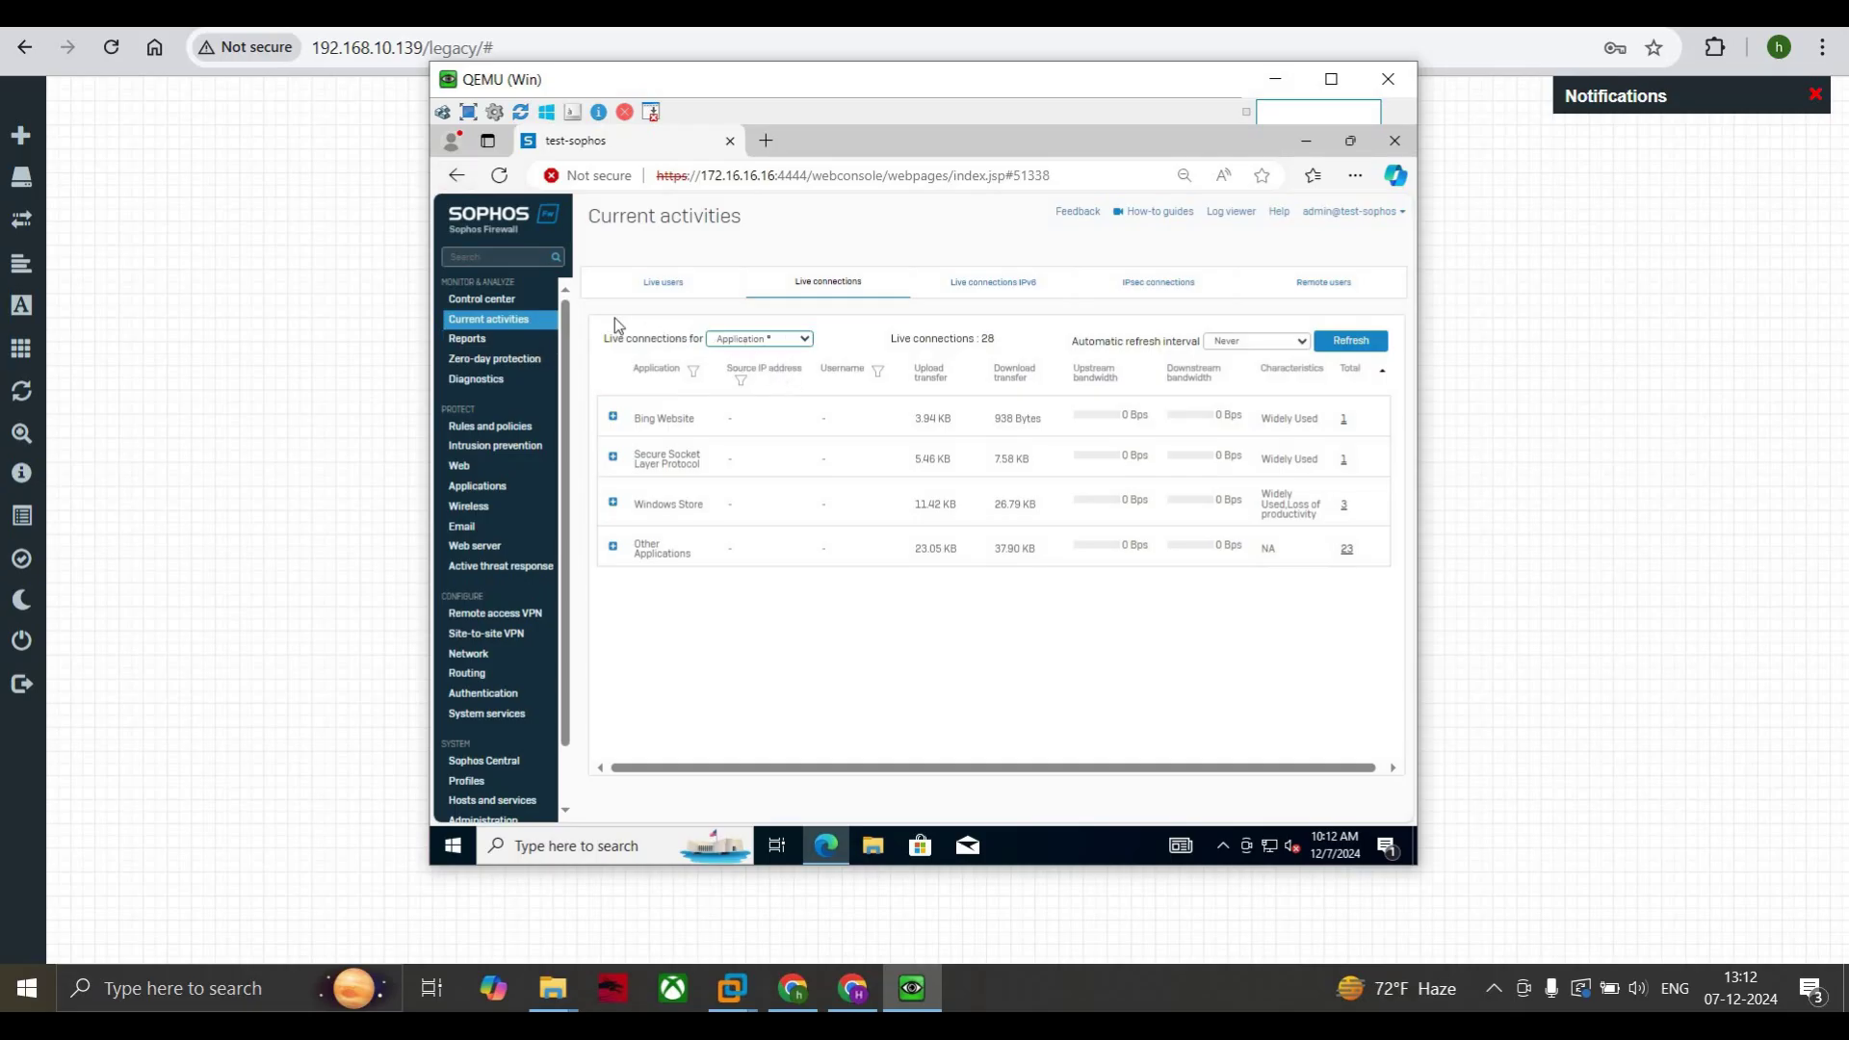
left_click(781, 340)
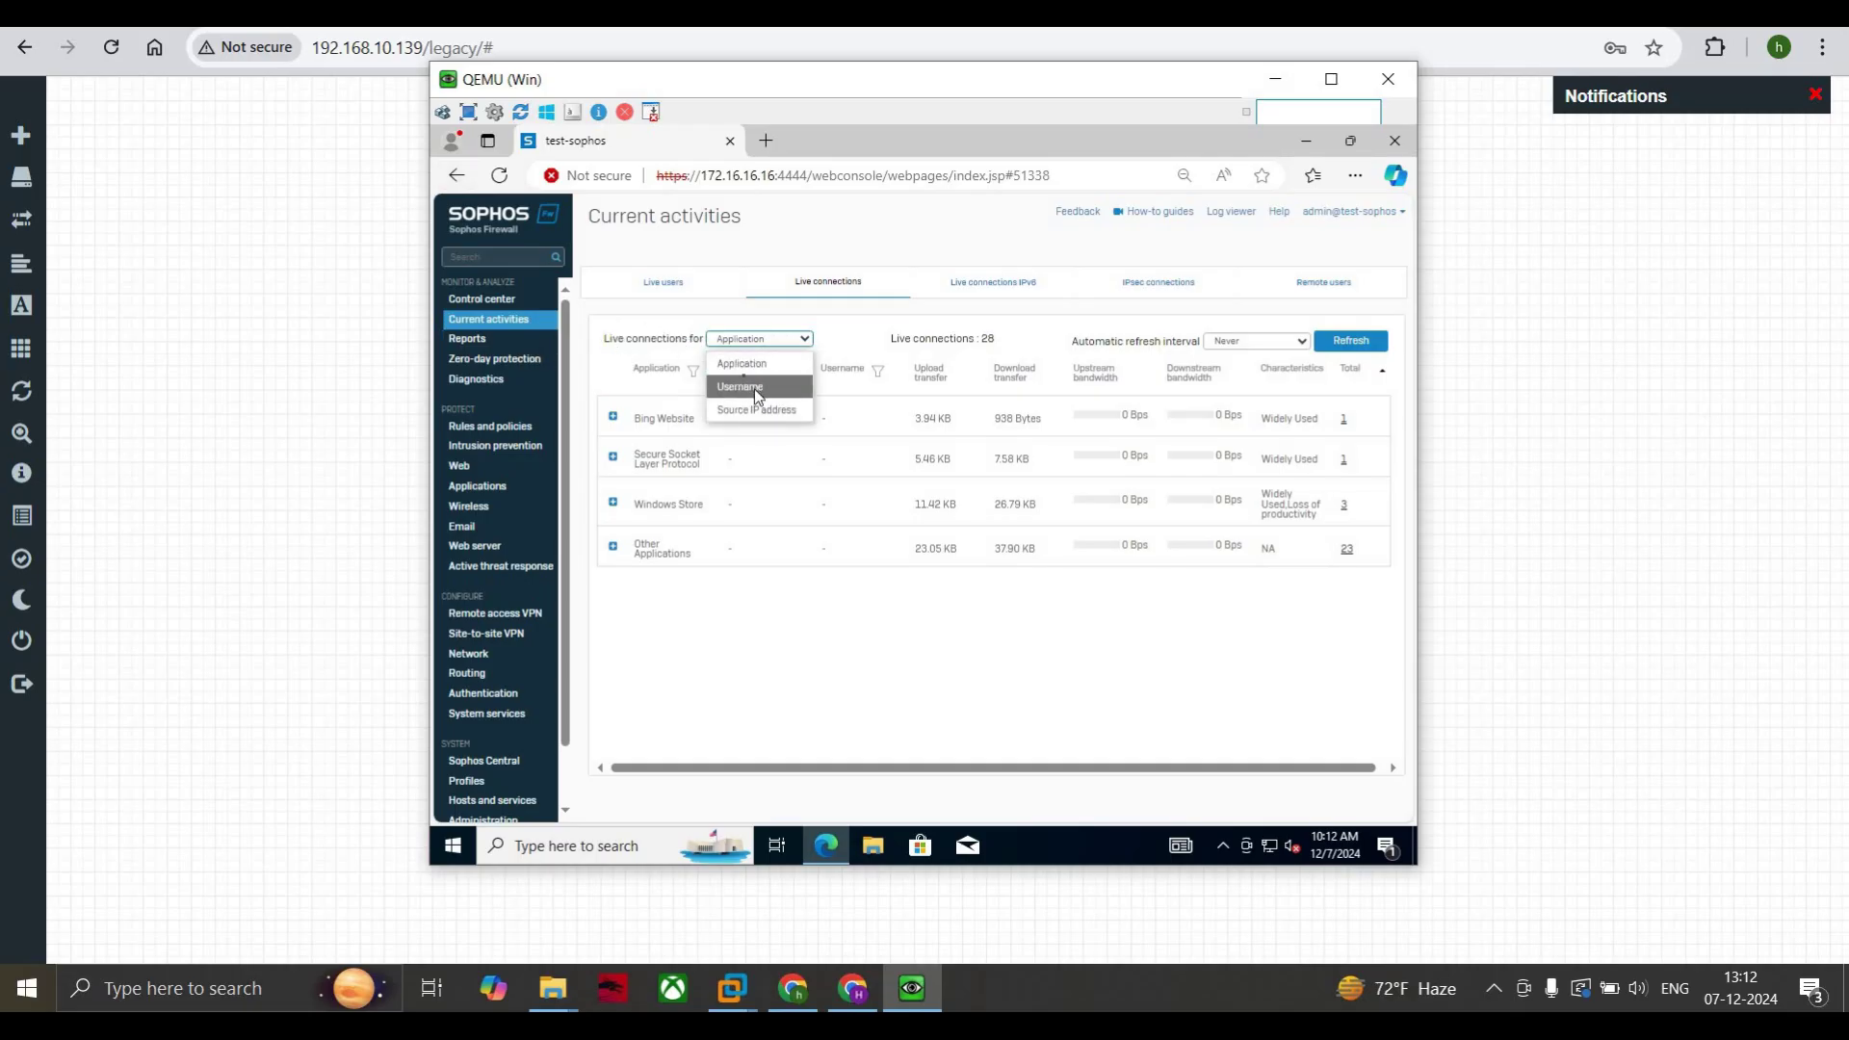
left_click(742, 366)
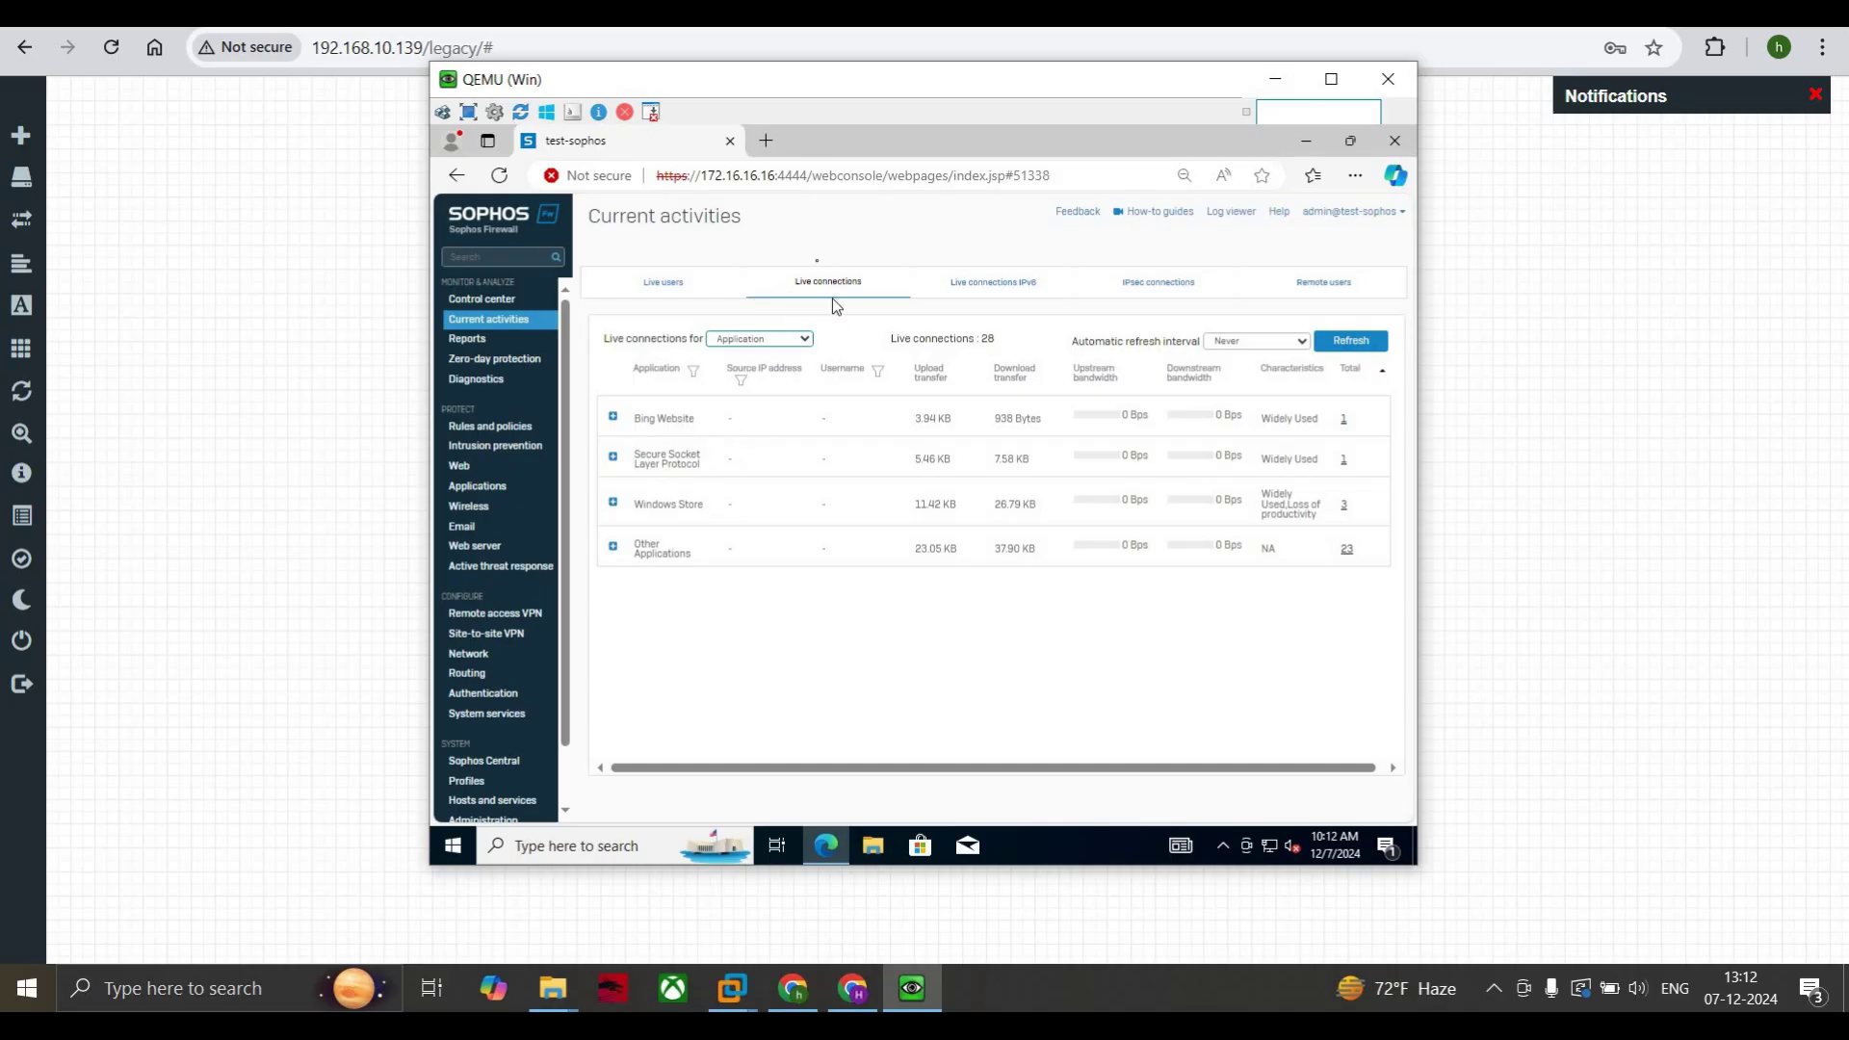
Step: Examine the connection details of the Bing Website, Secure Socket Layer Protocol and Windows Store applications, collapsing each again
left_click(613, 417)
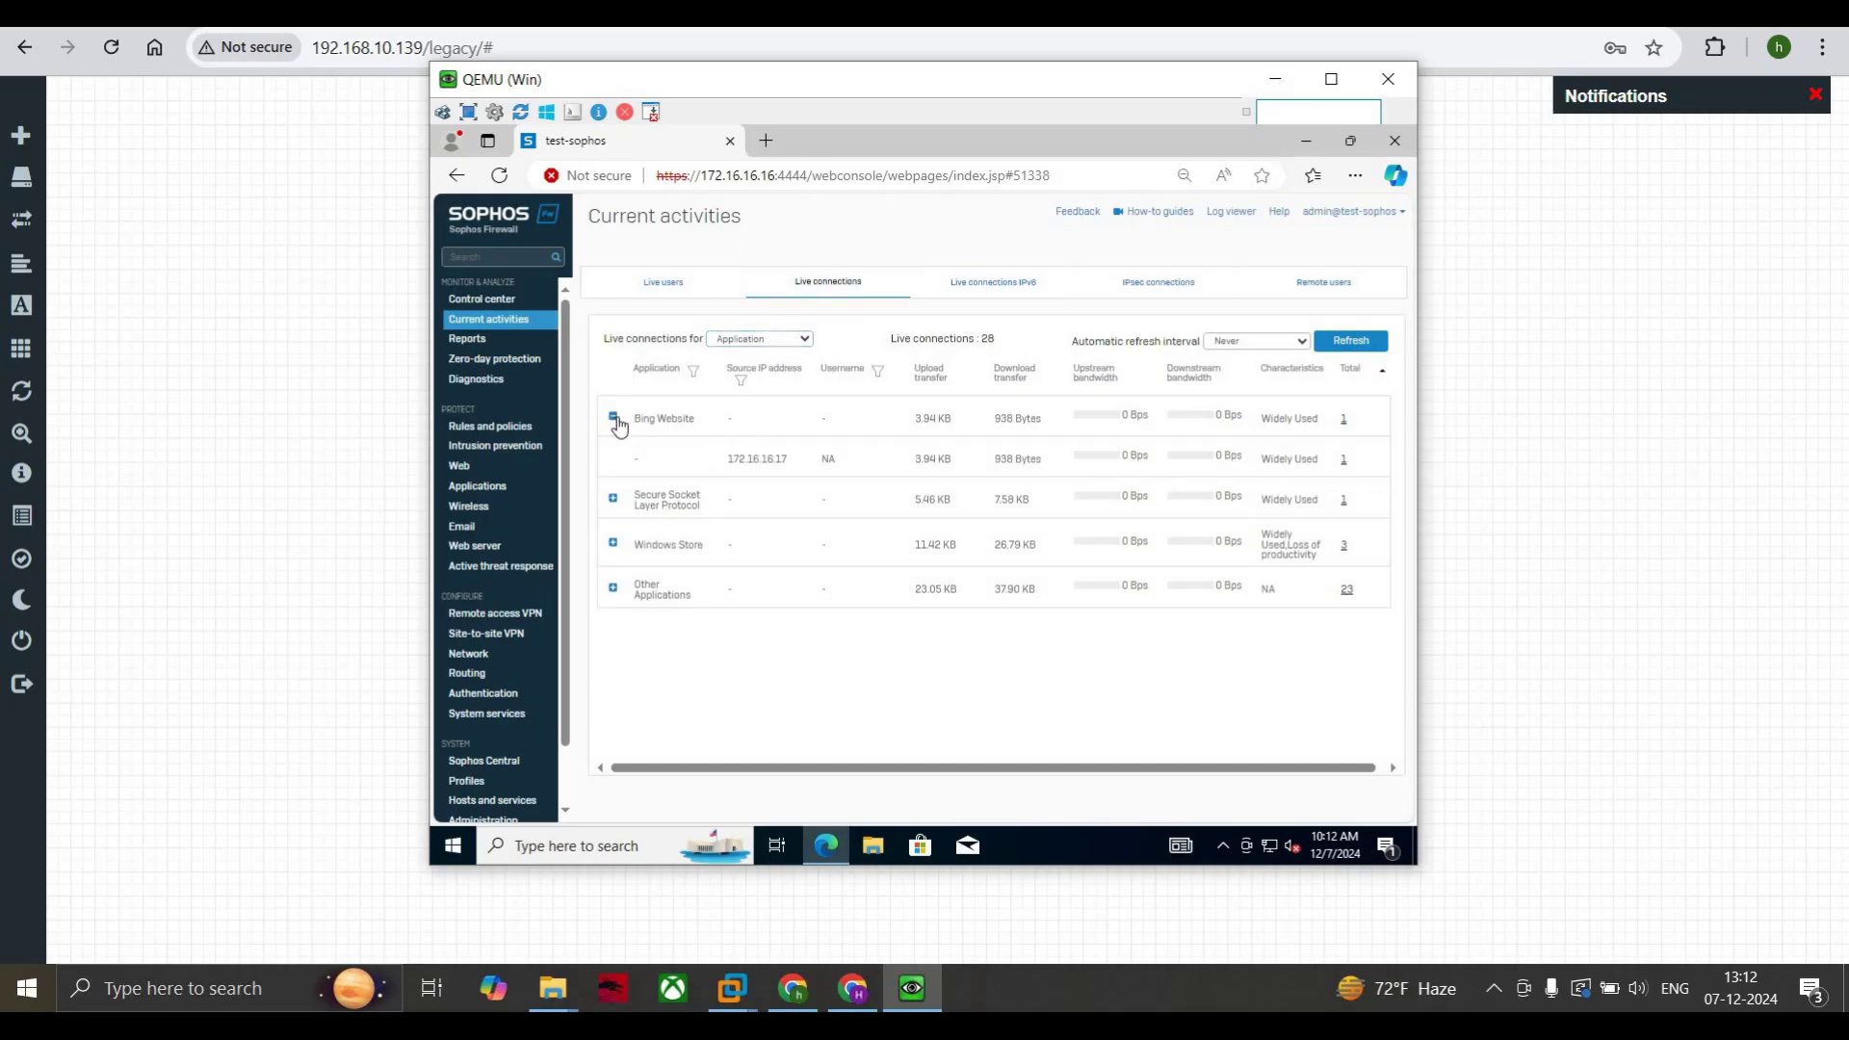
left_click(613, 498)
left_click(612, 499)
left_click(613, 417)
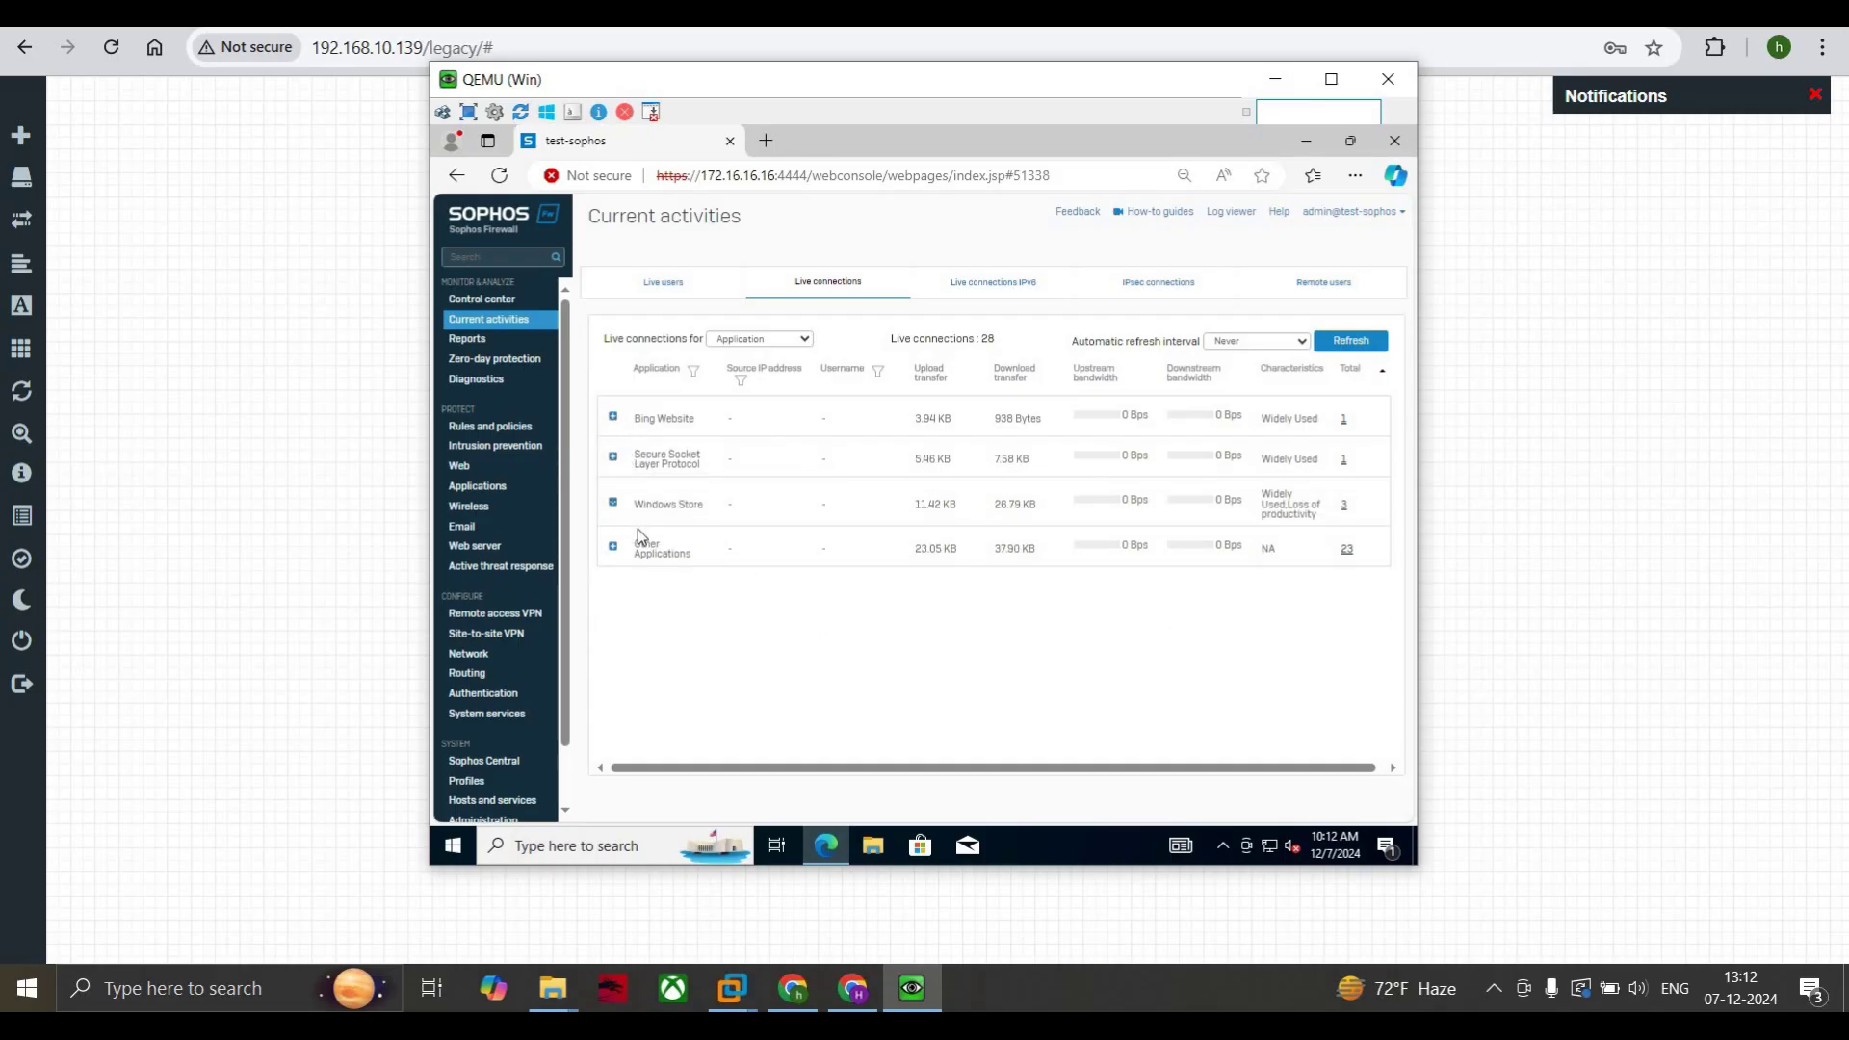
left_click(613, 502)
left_click(613, 501)
Step: Group the live connections by Username and inspect the applications and source IPs under the NA user
left_click(756, 348)
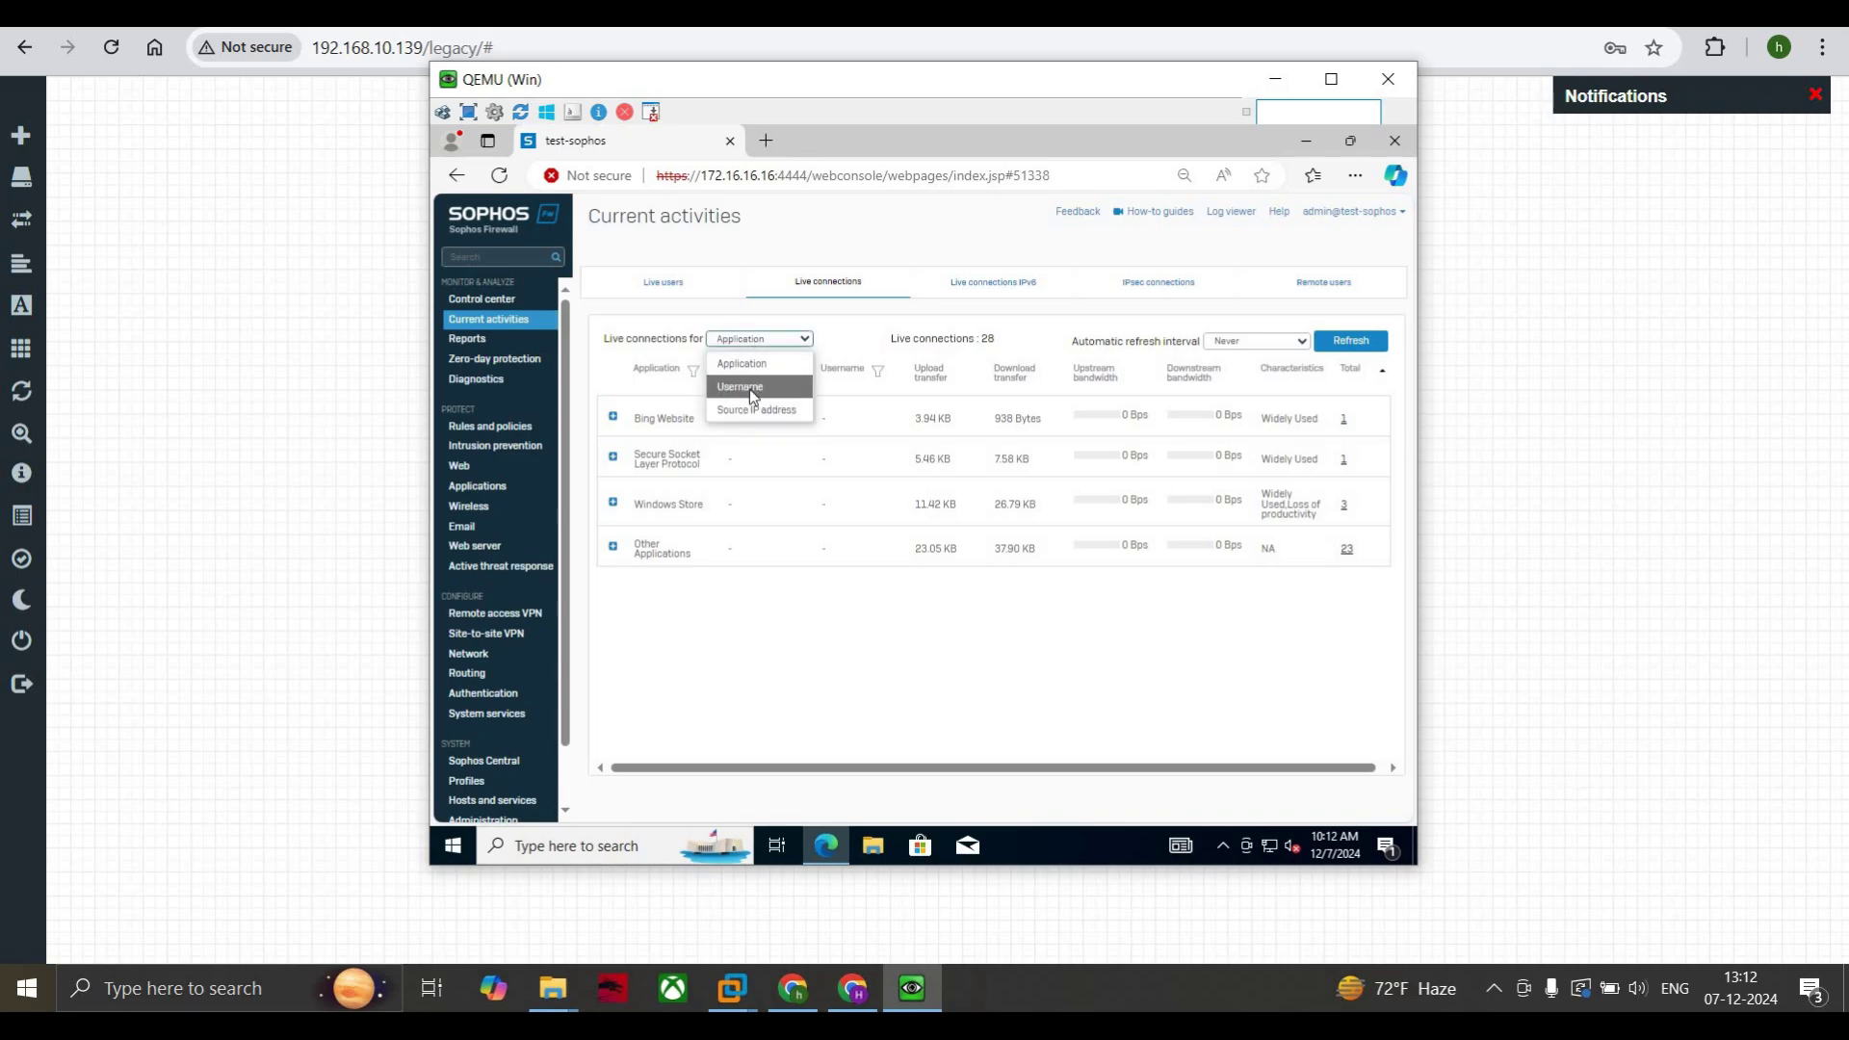
left_click(752, 387)
left_click(613, 416)
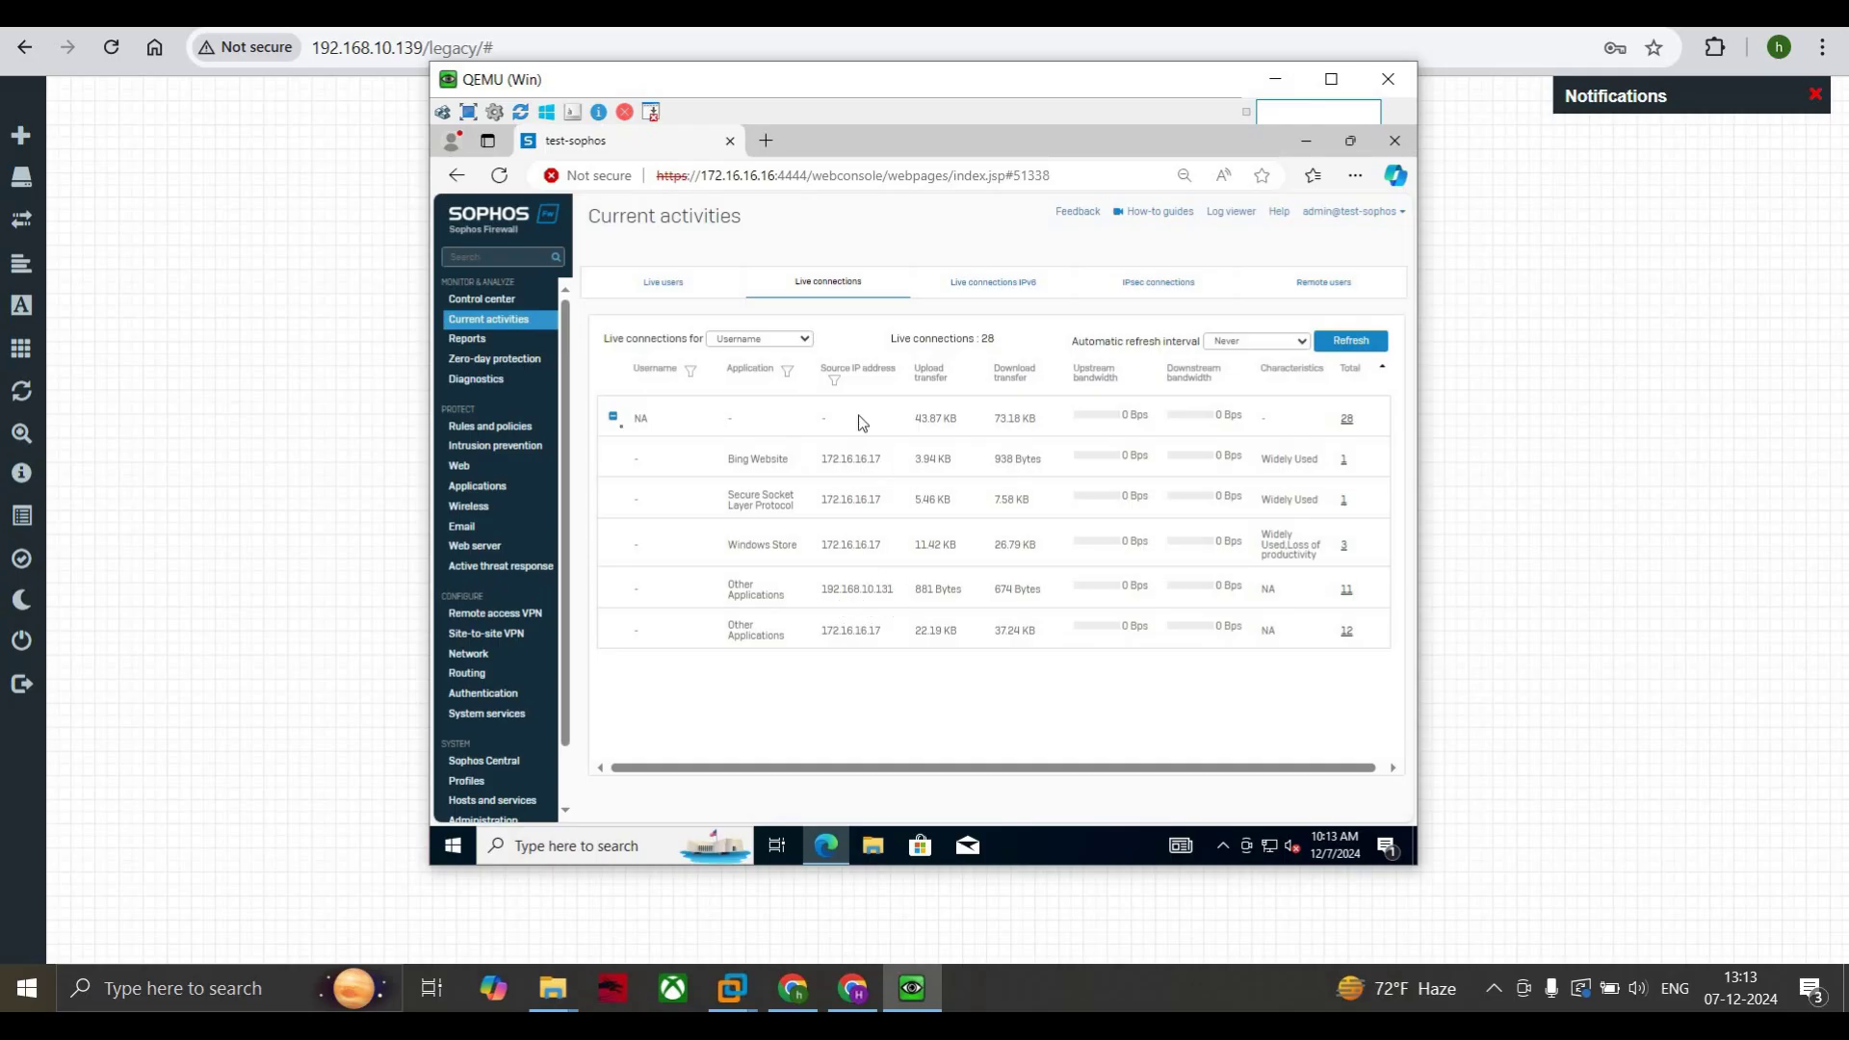
left_click(613, 417)
Step: Group the live connections by Source IP address and inspect the entry for 192.168.10.131
left_click(750, 339)
left_click(752, 408)
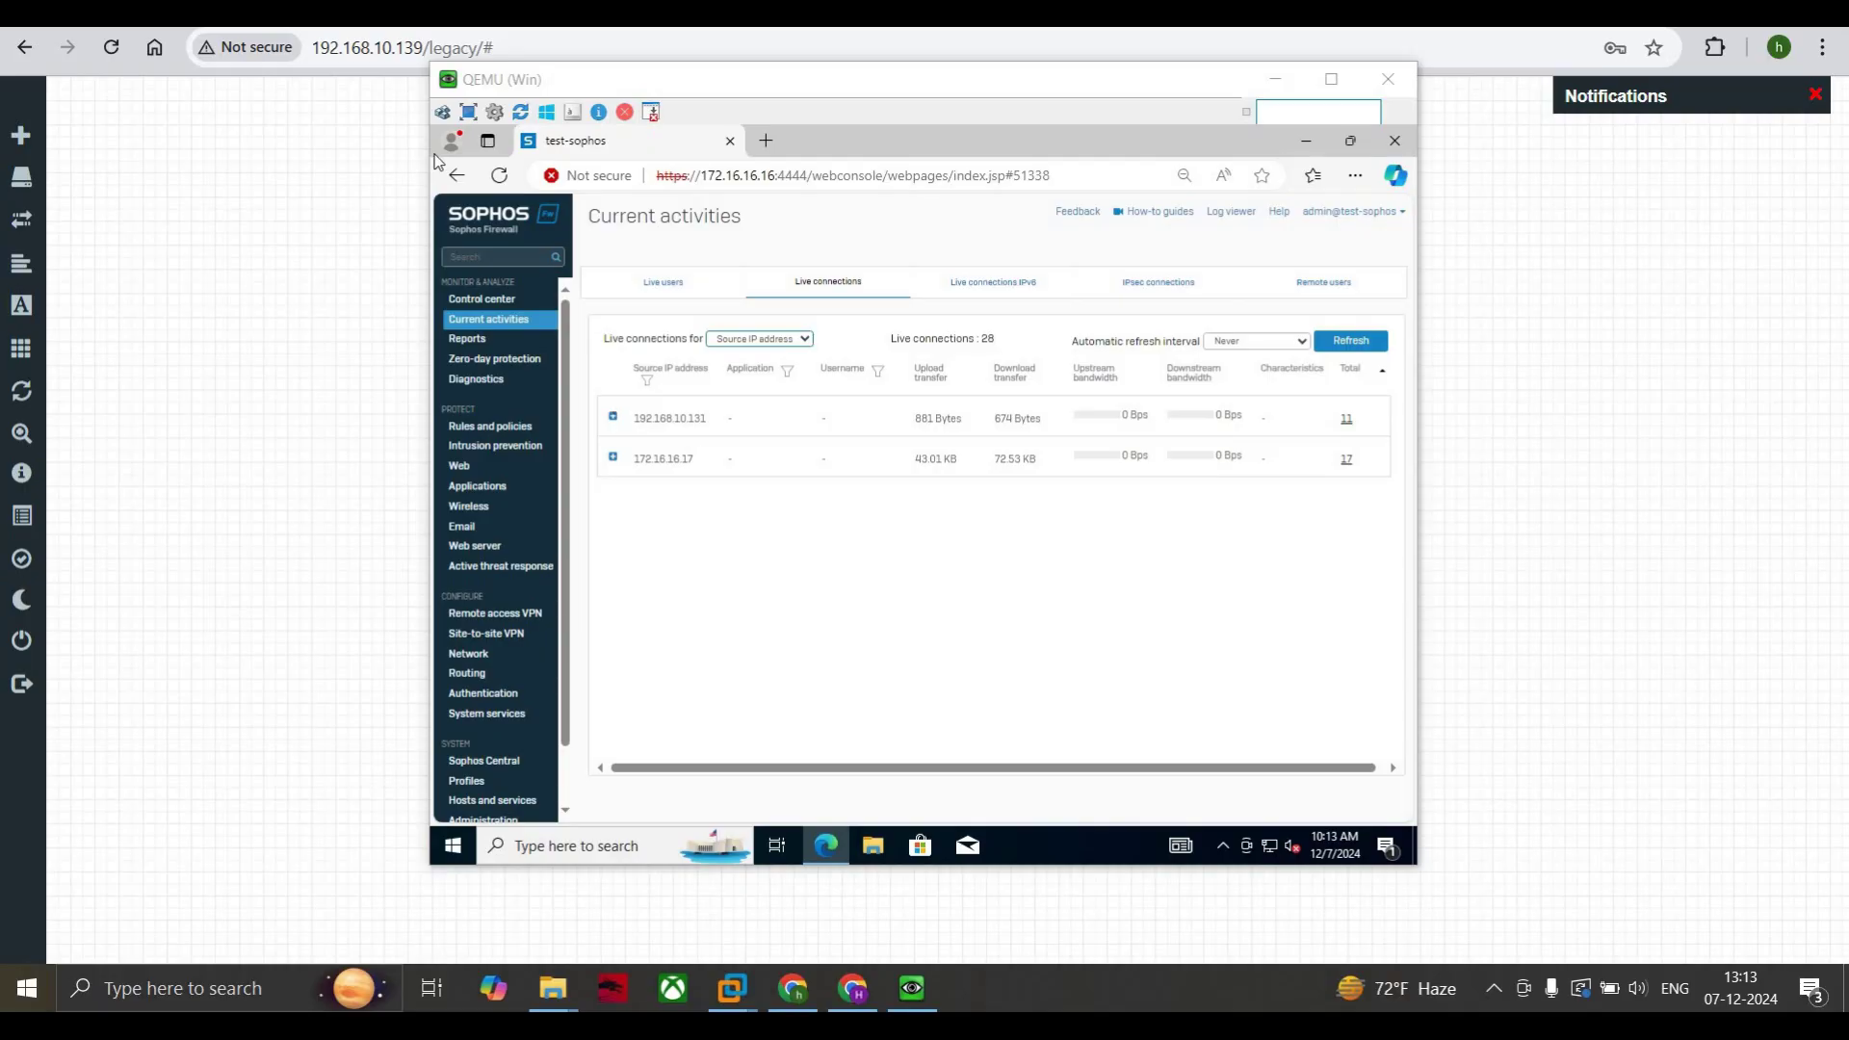
left_click(614, 418)
left_click(612, 418)
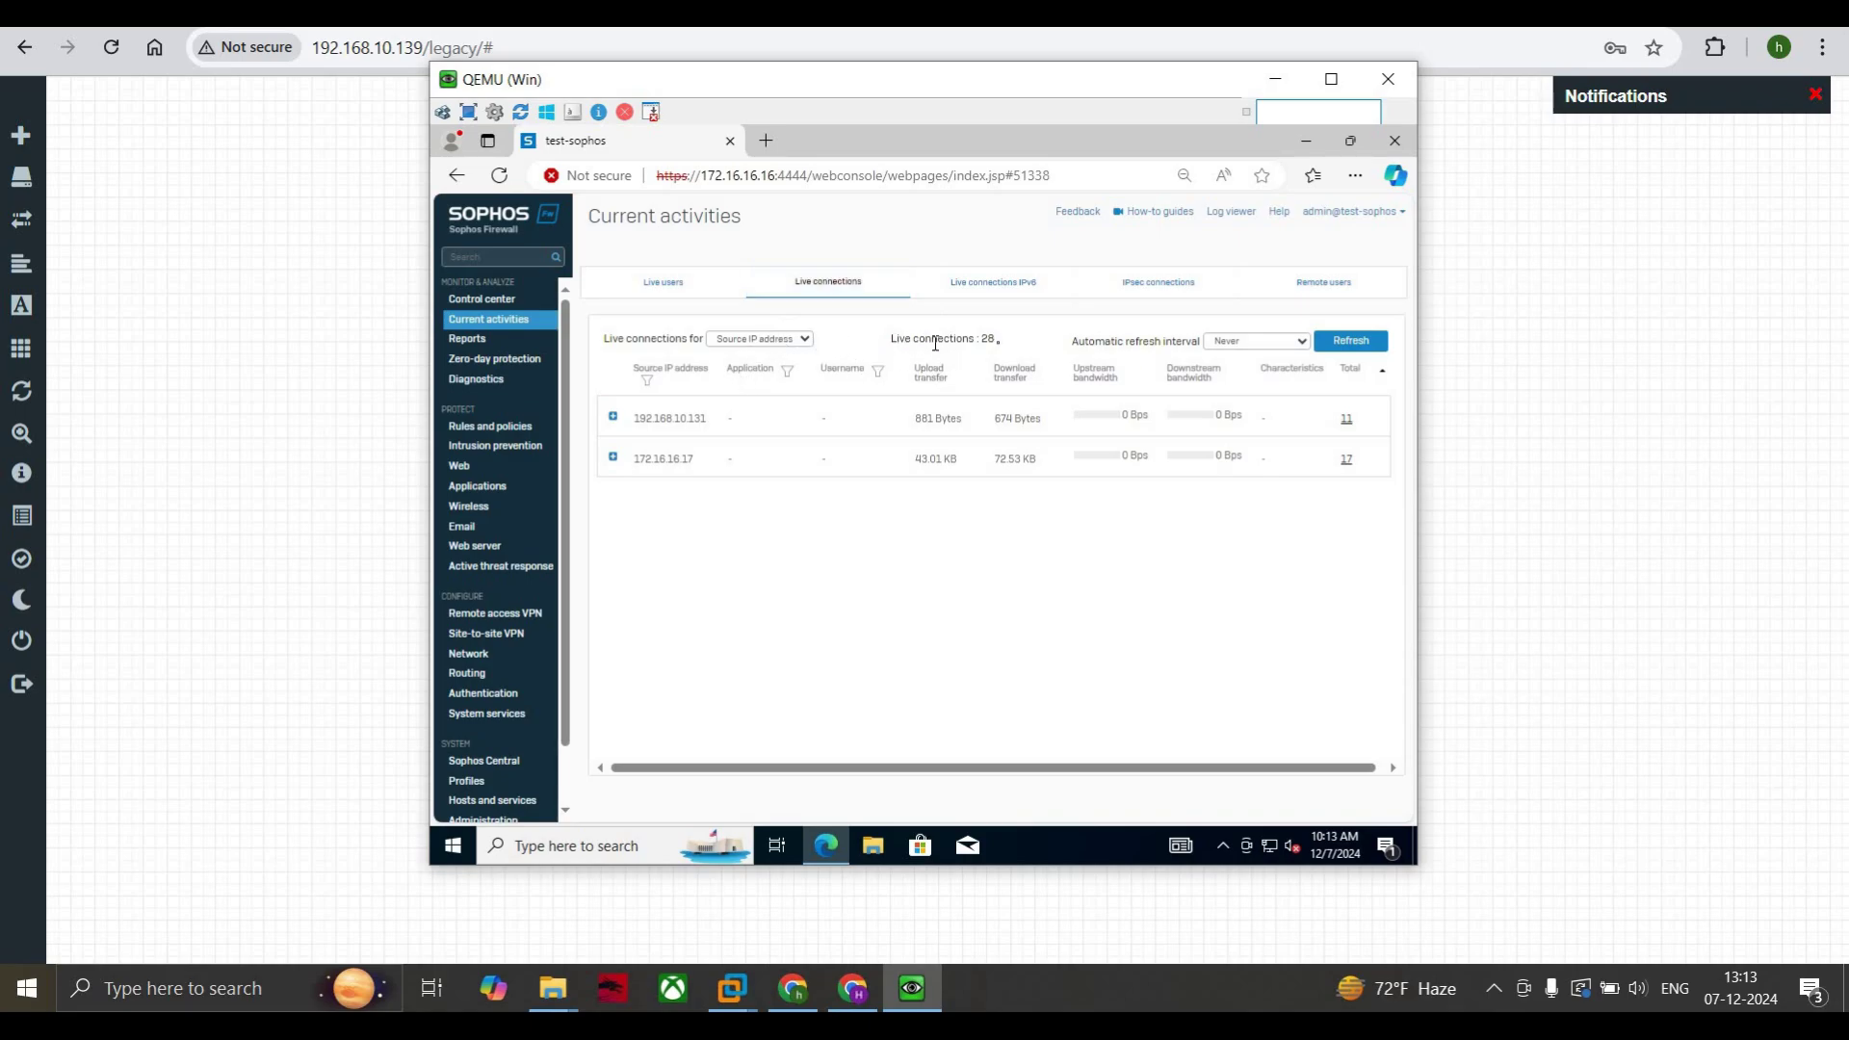
left_click_drag(992, 337, 968, 339)
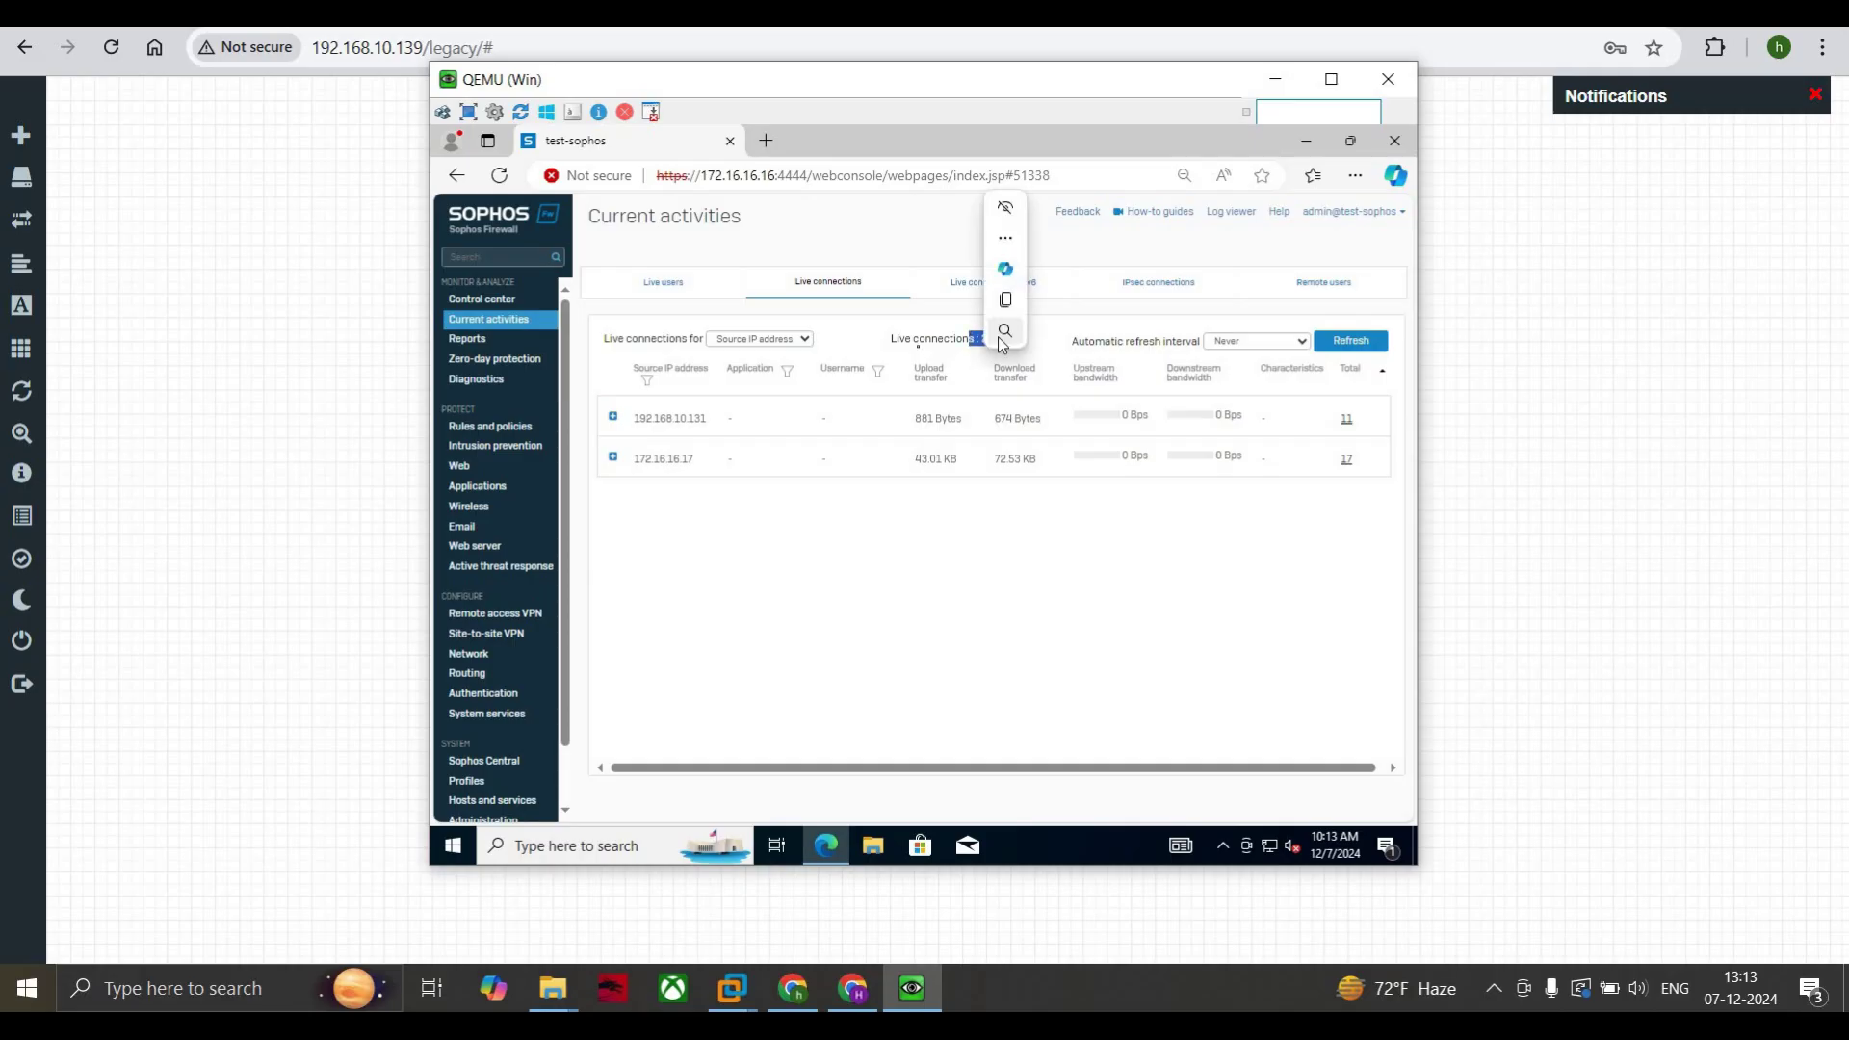
left_click(919, 339)
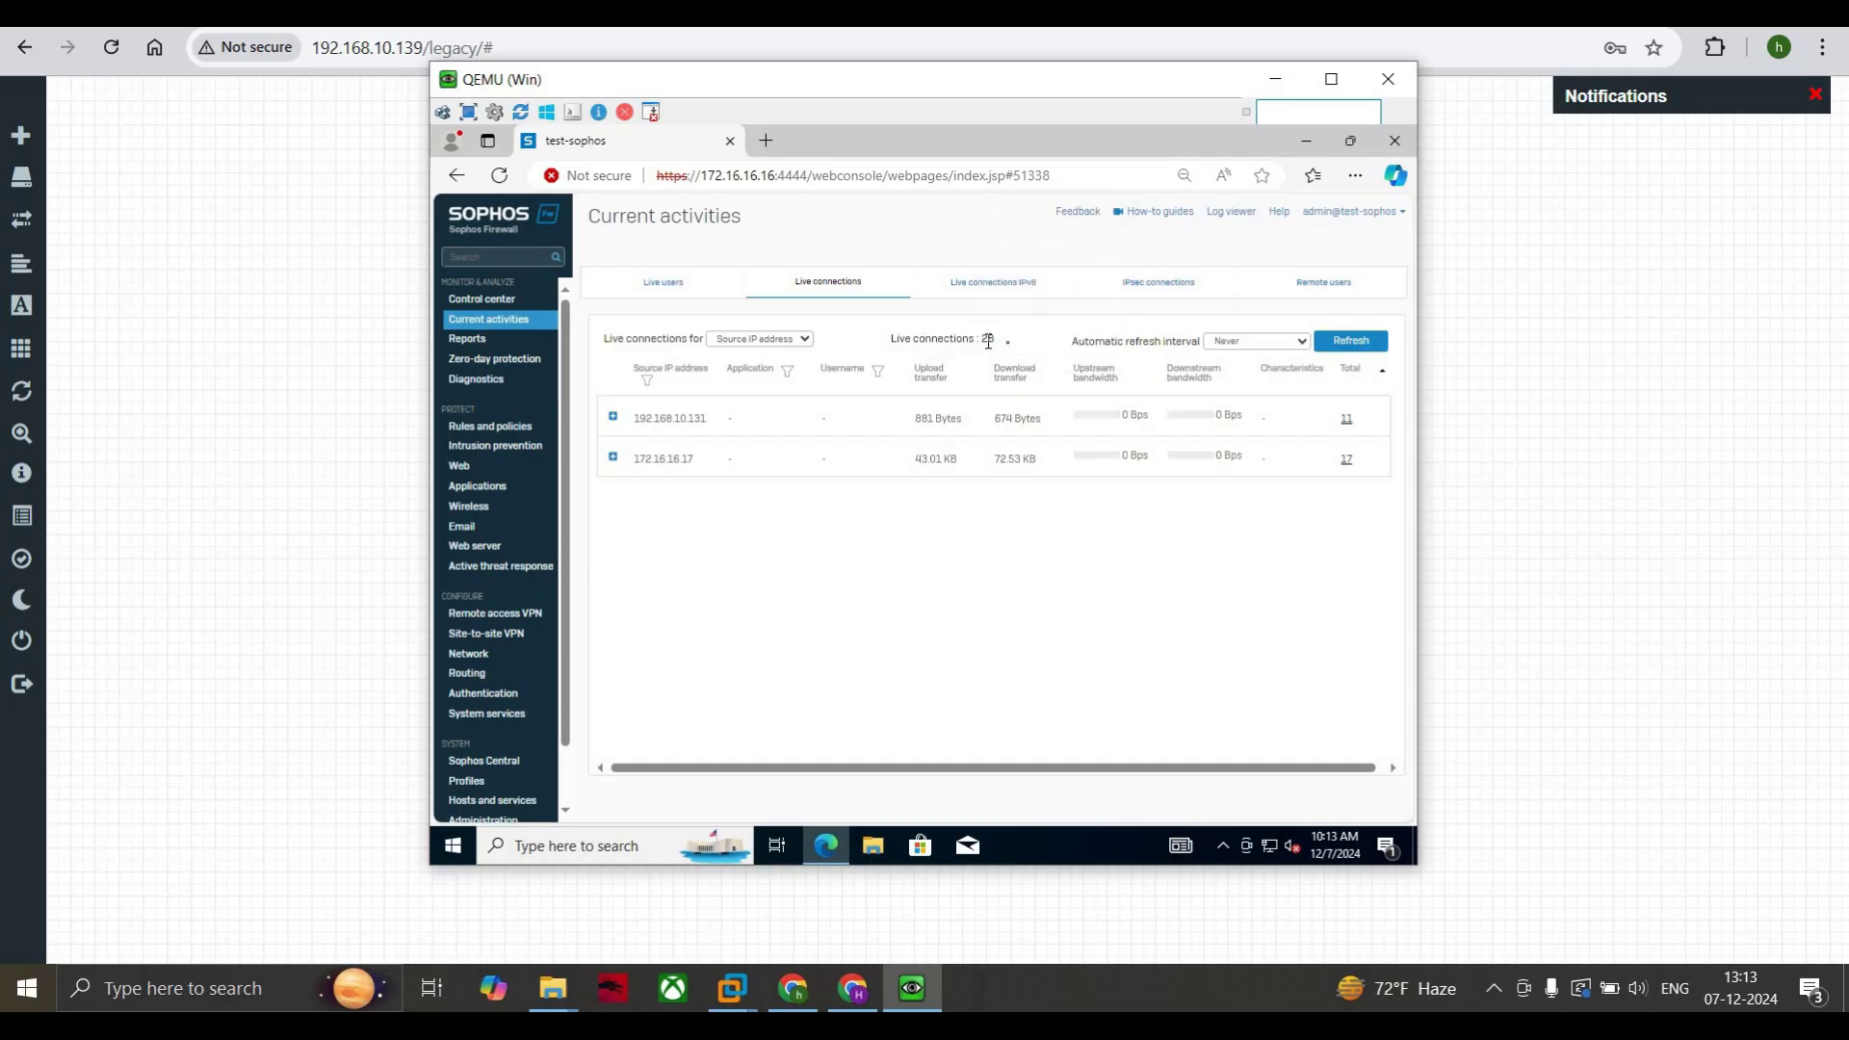
left_click_drag(994, 339, 1223, 352)
left_click(906, 338)
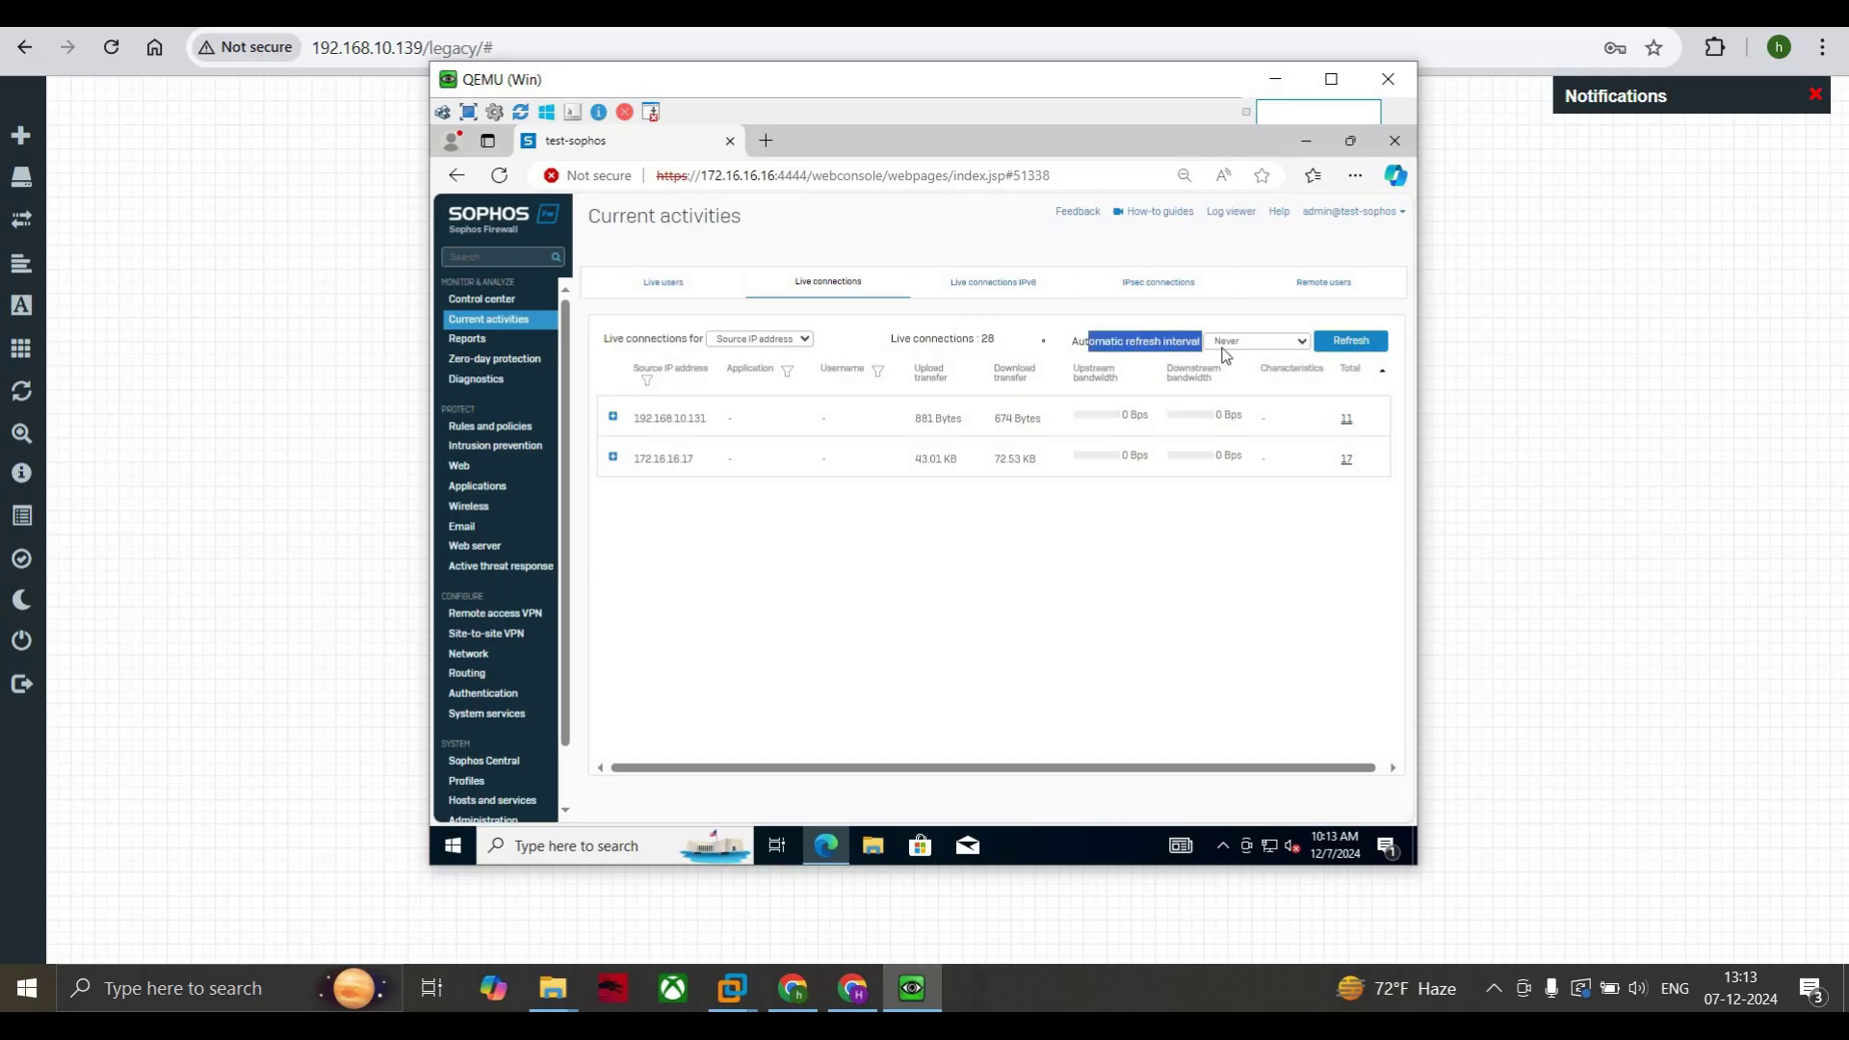
left_click(1047, 347)
Step: Expand both source IP addresses to view their applications and refresh the live connections
left_click(613, 416)
left_click(613, 497)
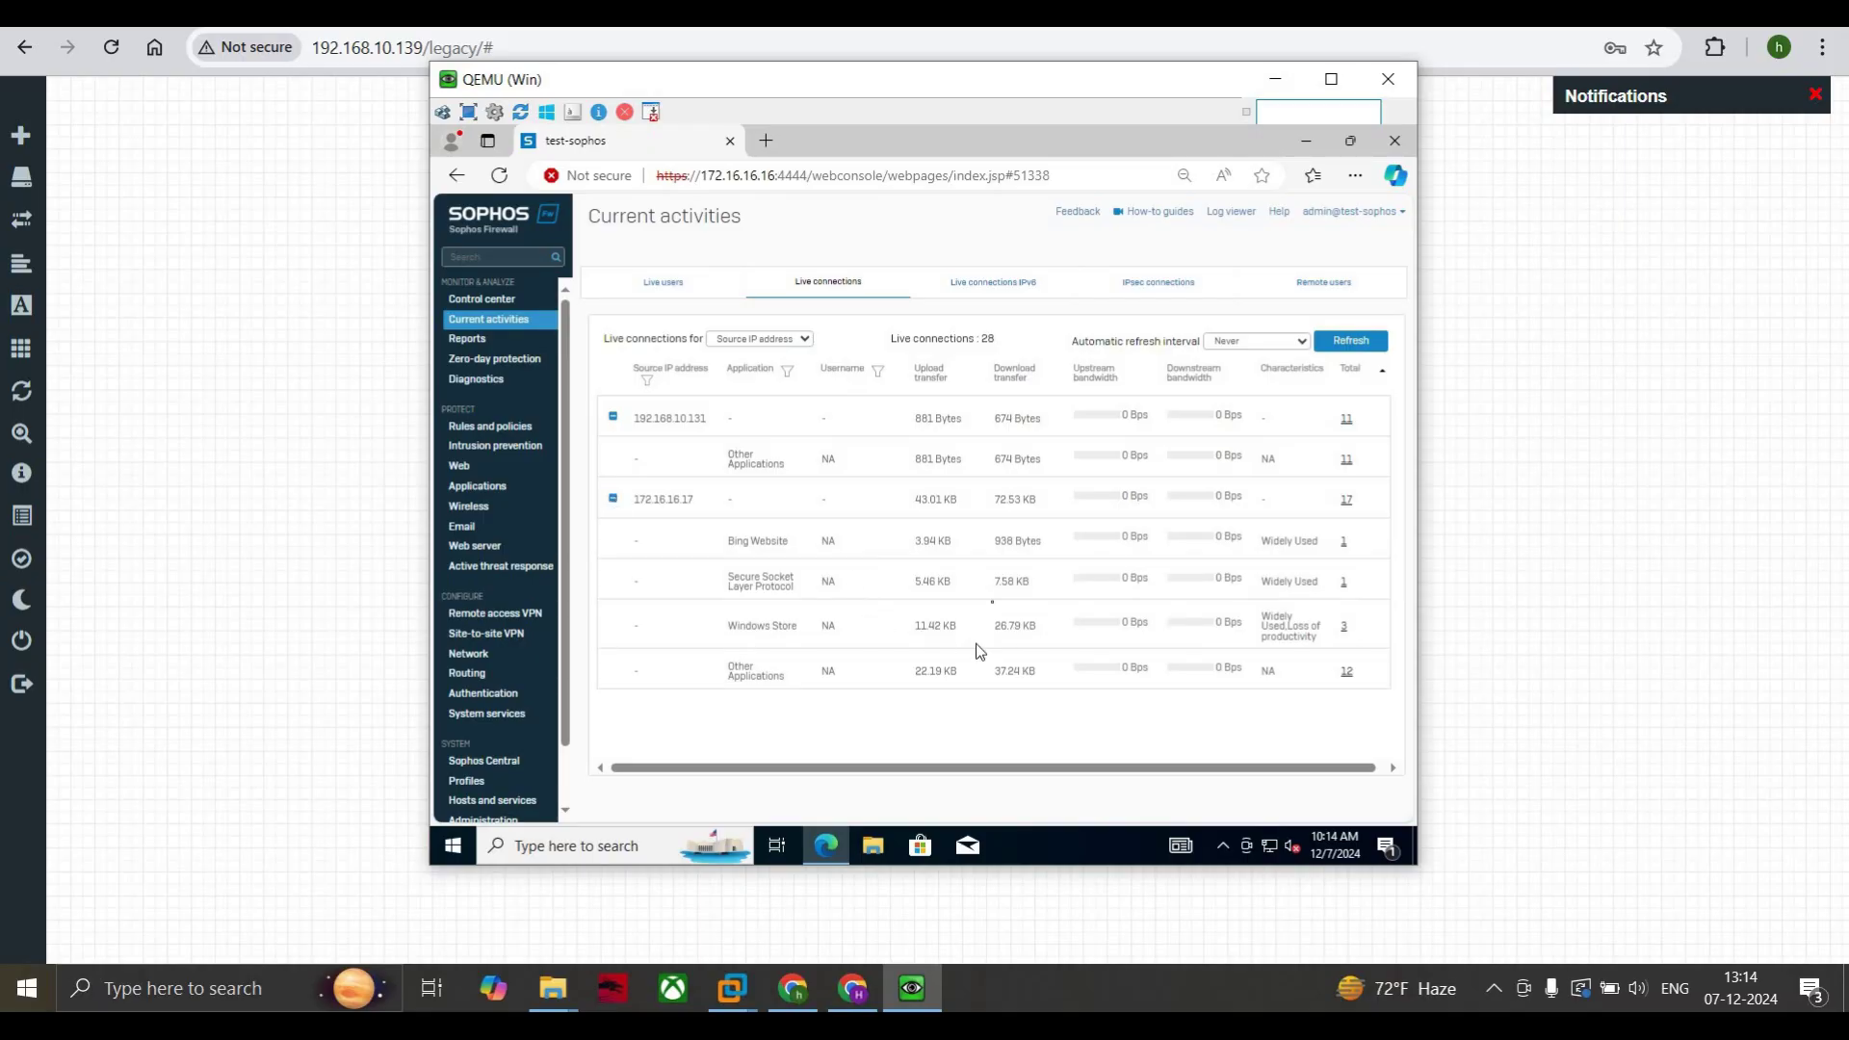
left_click(1335, 345)
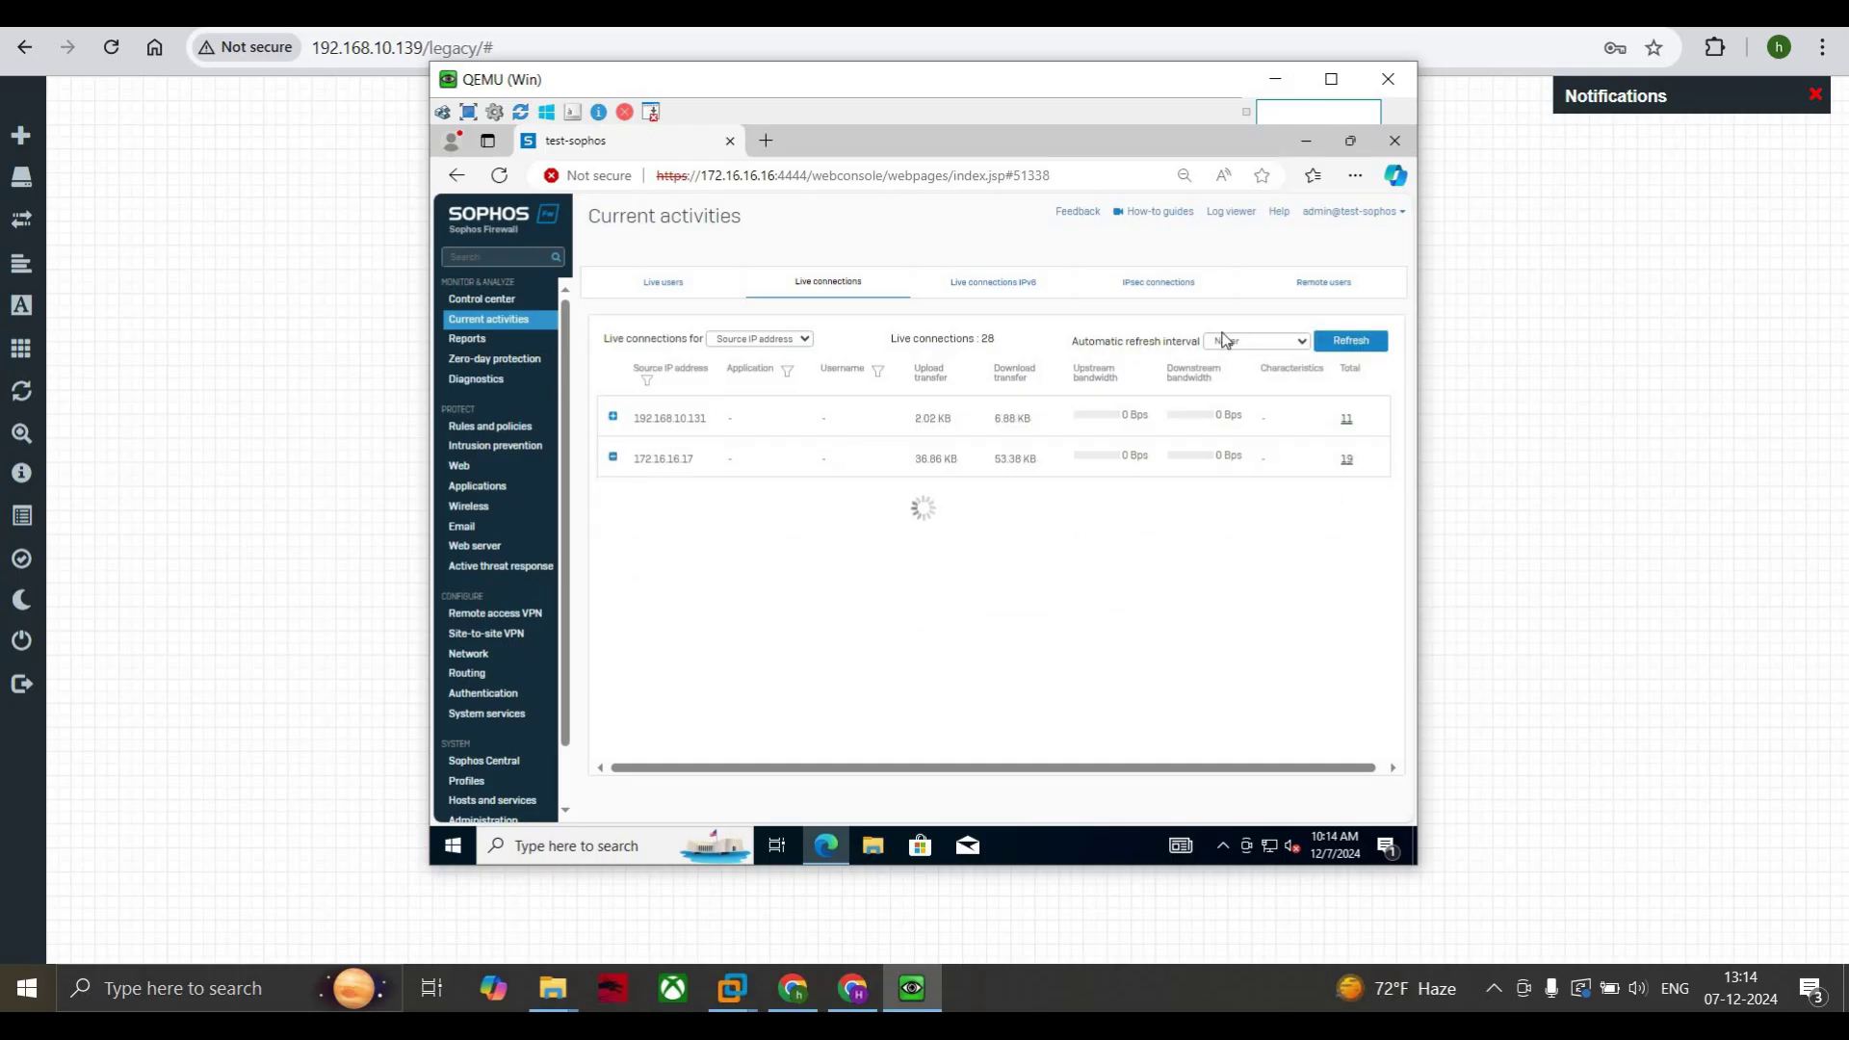
Step: Set the automatic refresh interval of the live connections to 30 seconds and refresh the list
left_click(1237, 344)
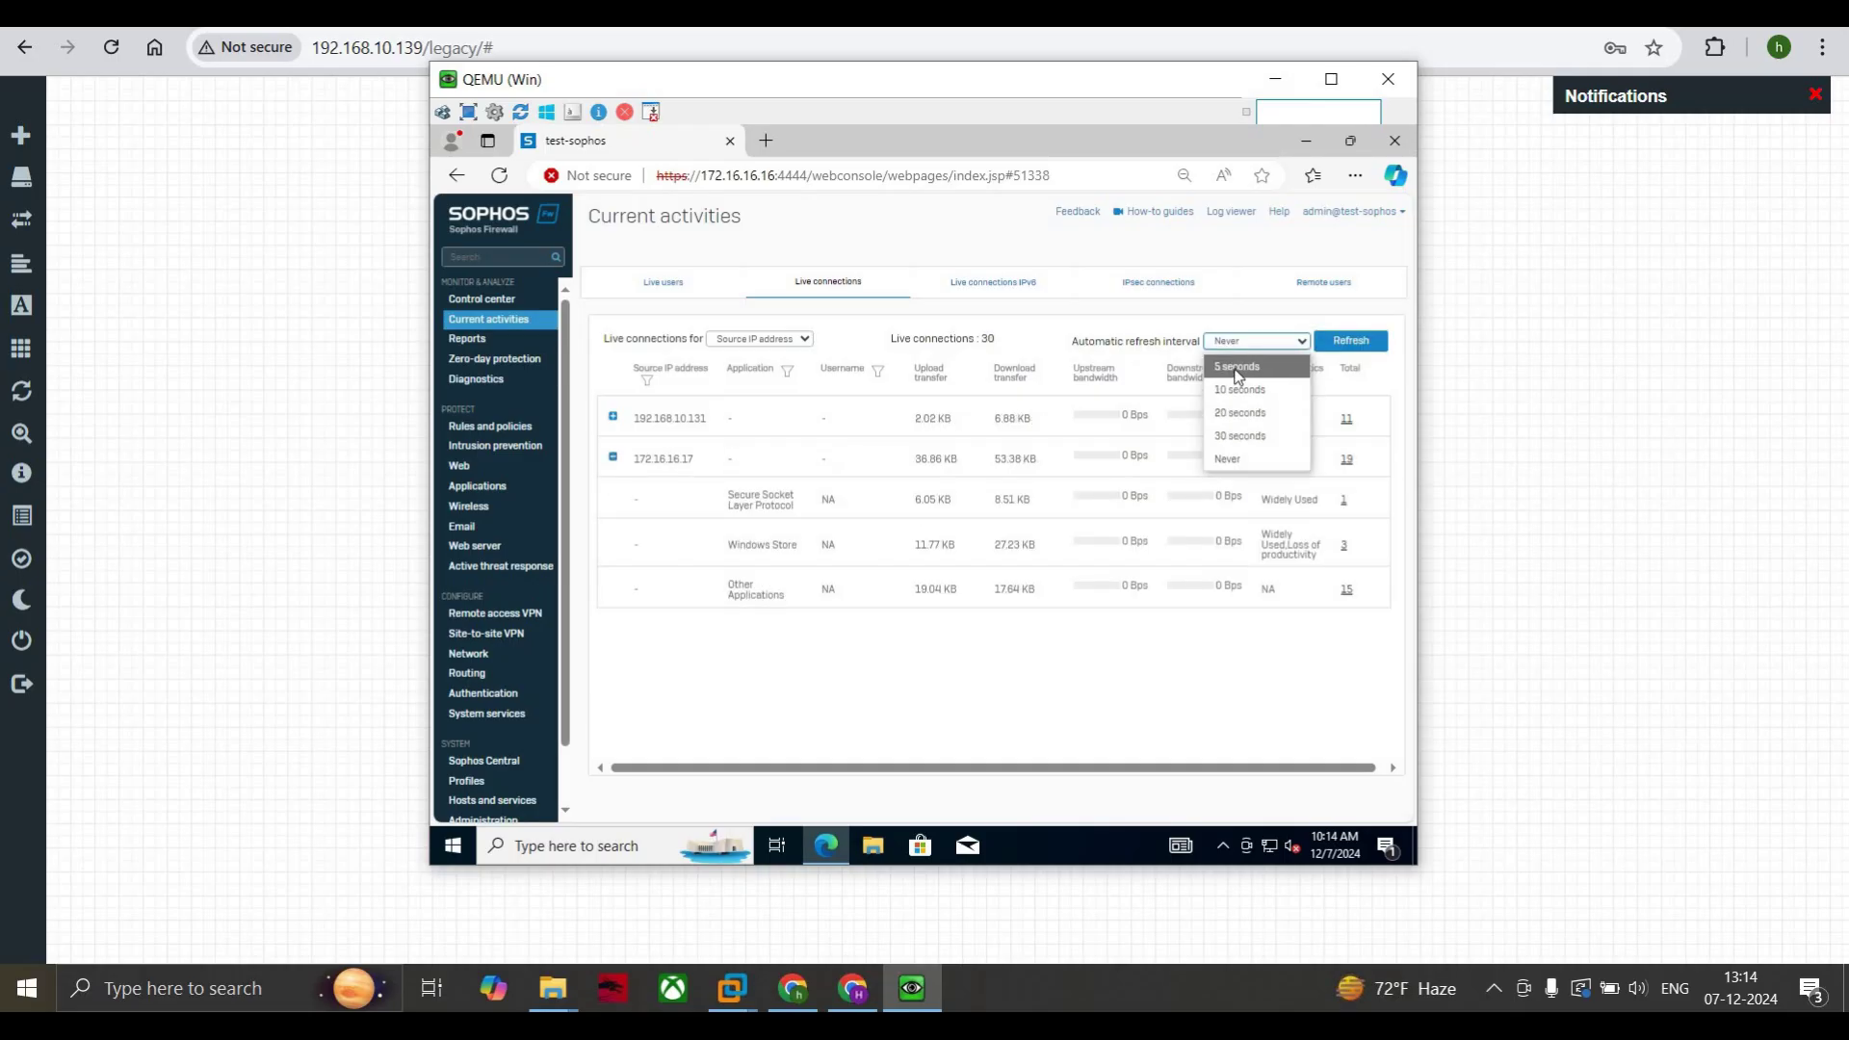
left_click(1236, 367)
left_click(1232, 343)
left_click(1236, 438)
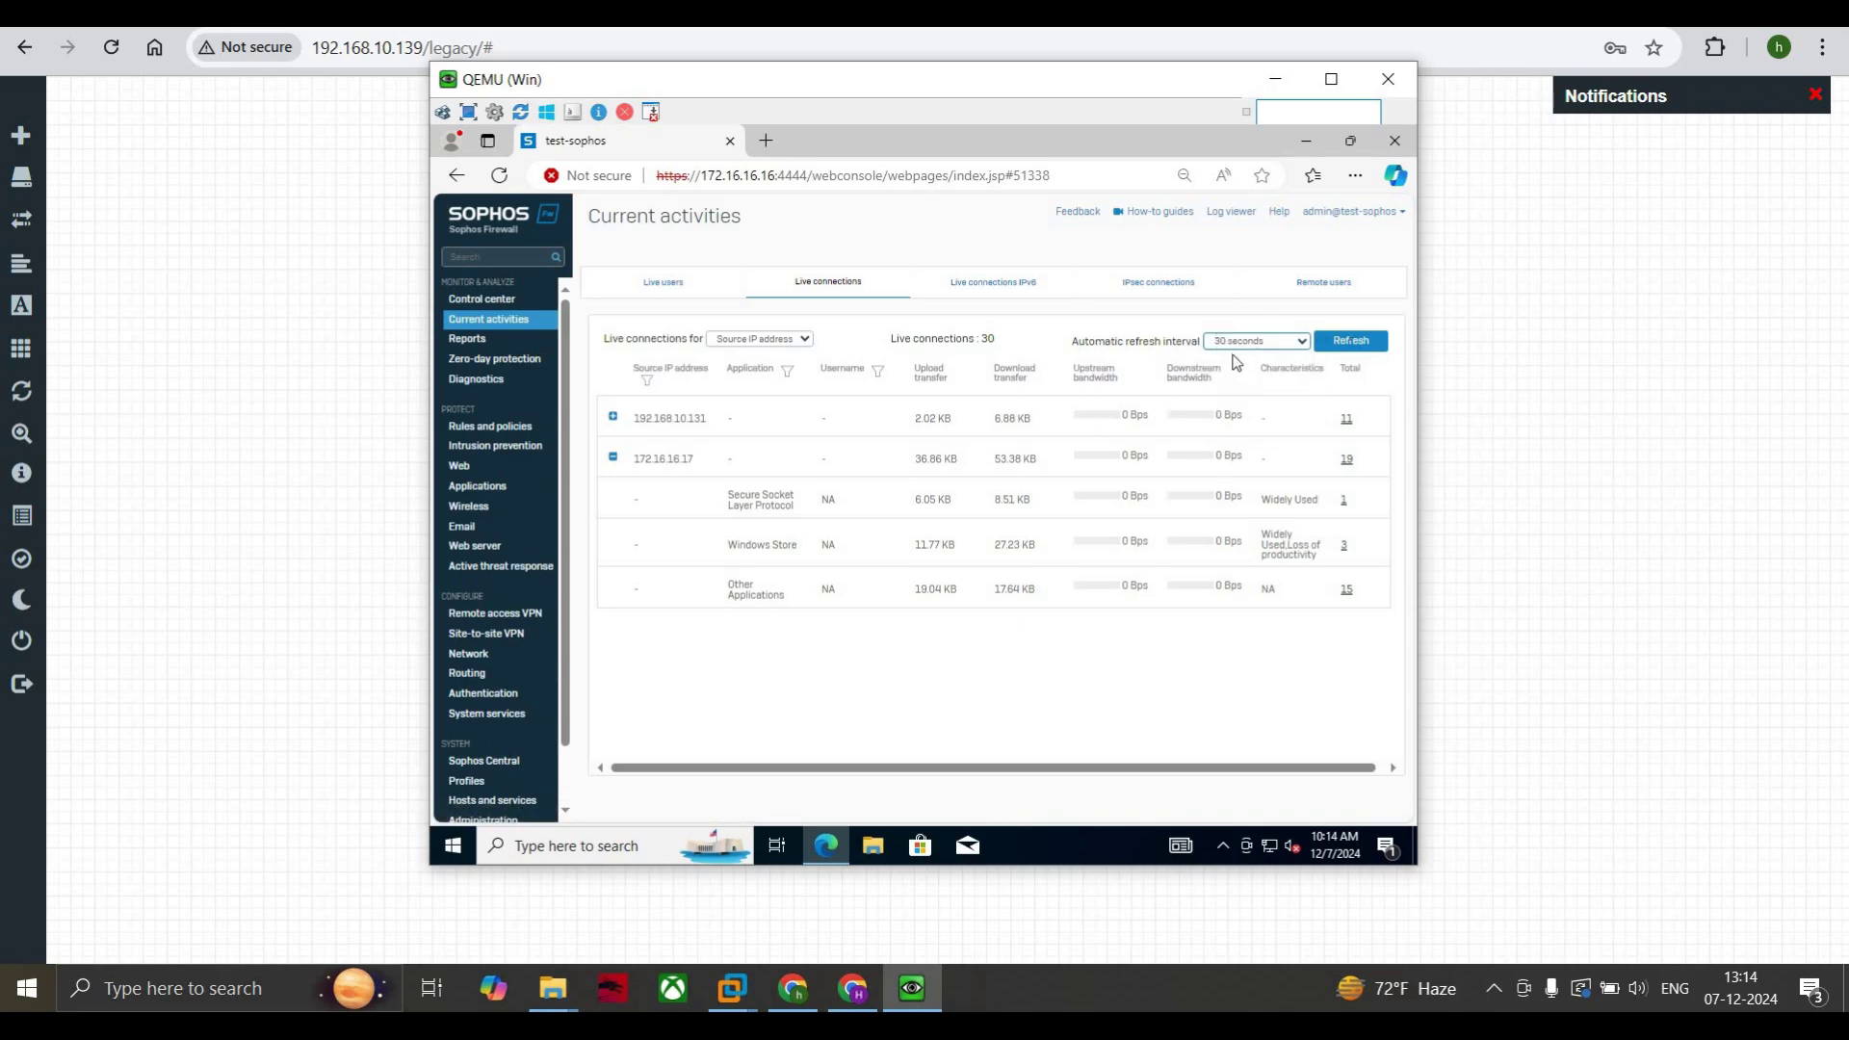
left_click(1350, 341)
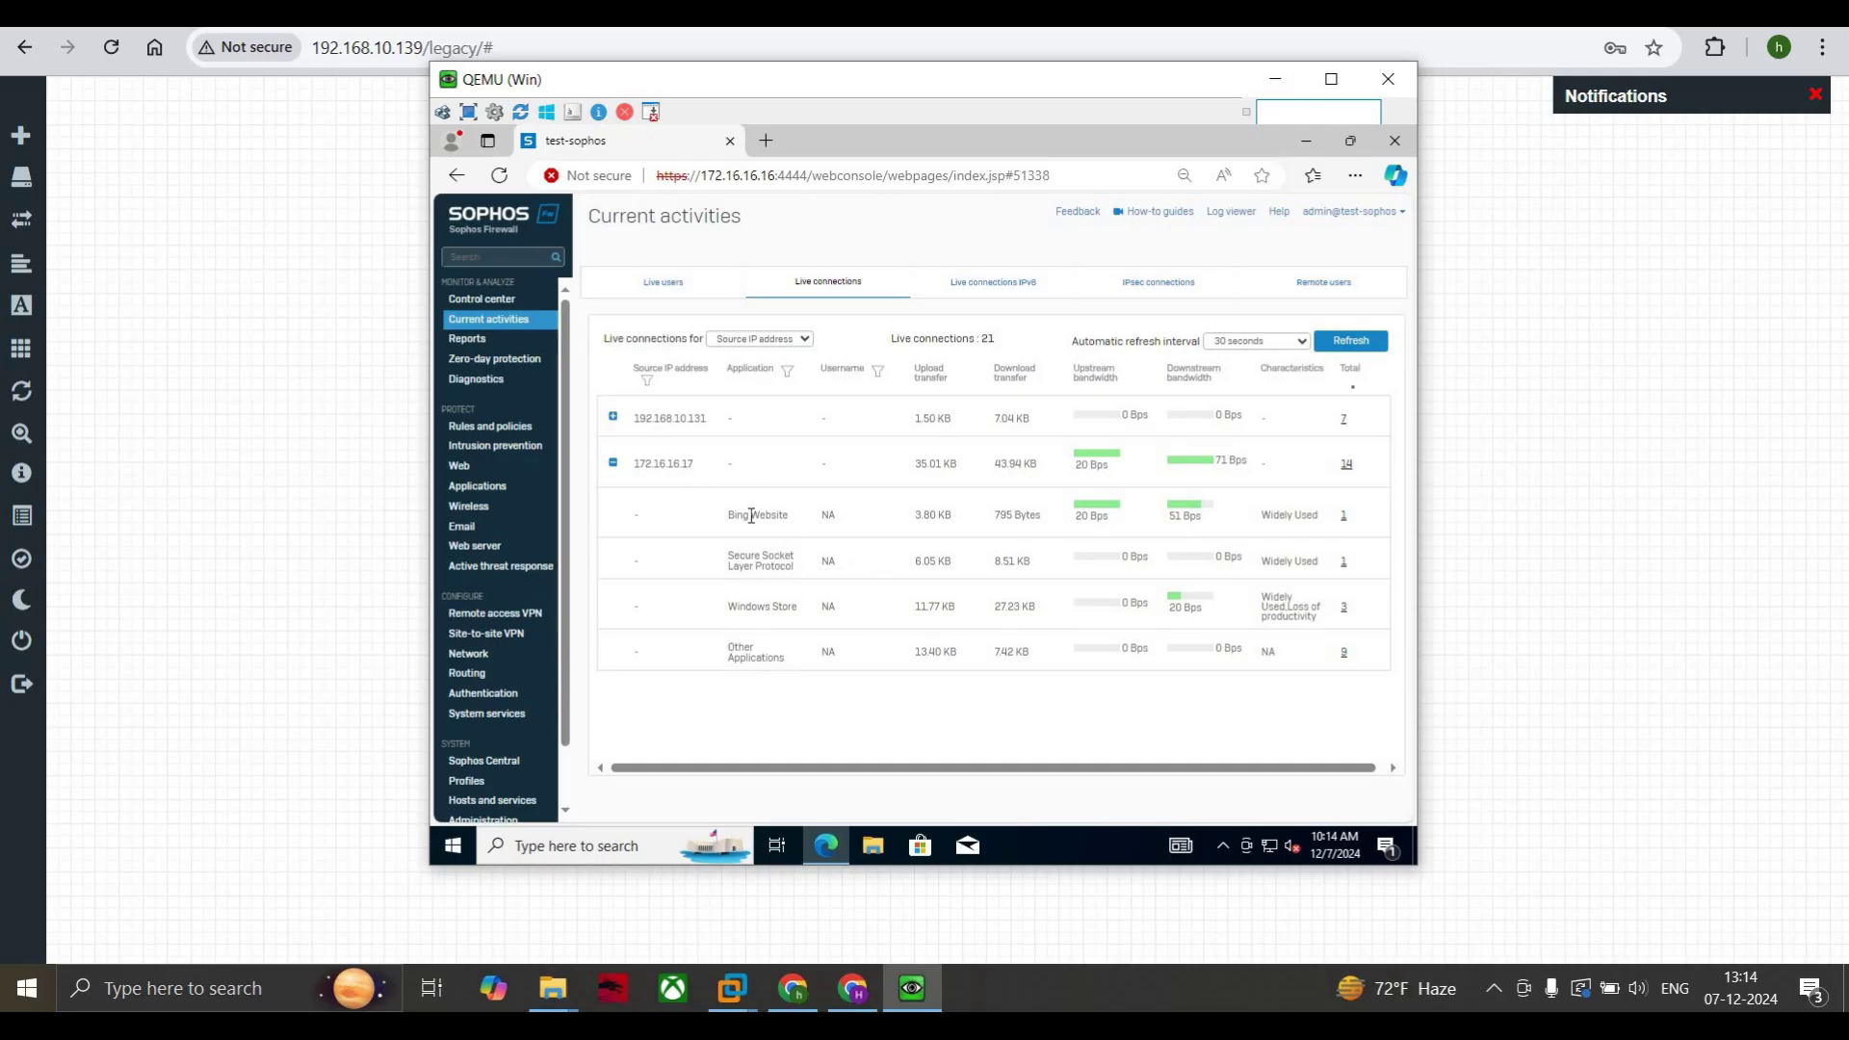
Step: View the IPv6 live connections and return to the regular live connections list
left_click(1020, 291)
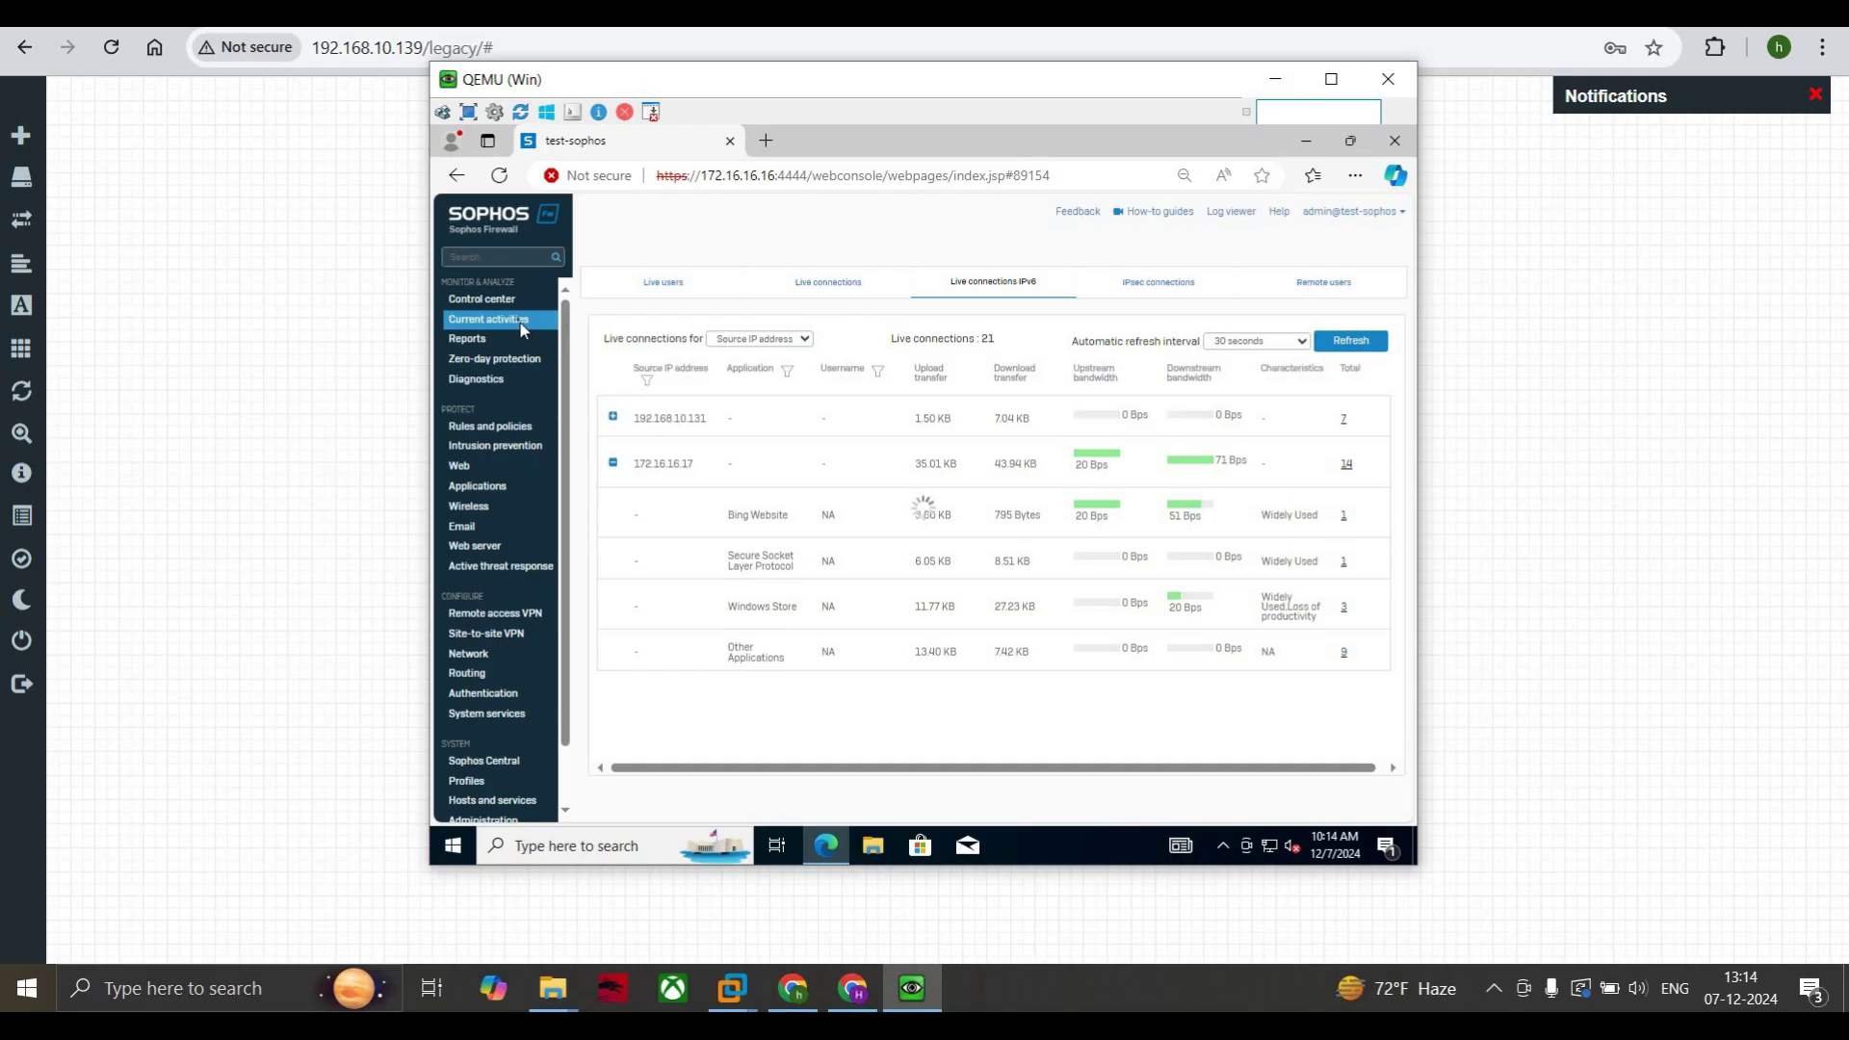
left_click(815, 289)
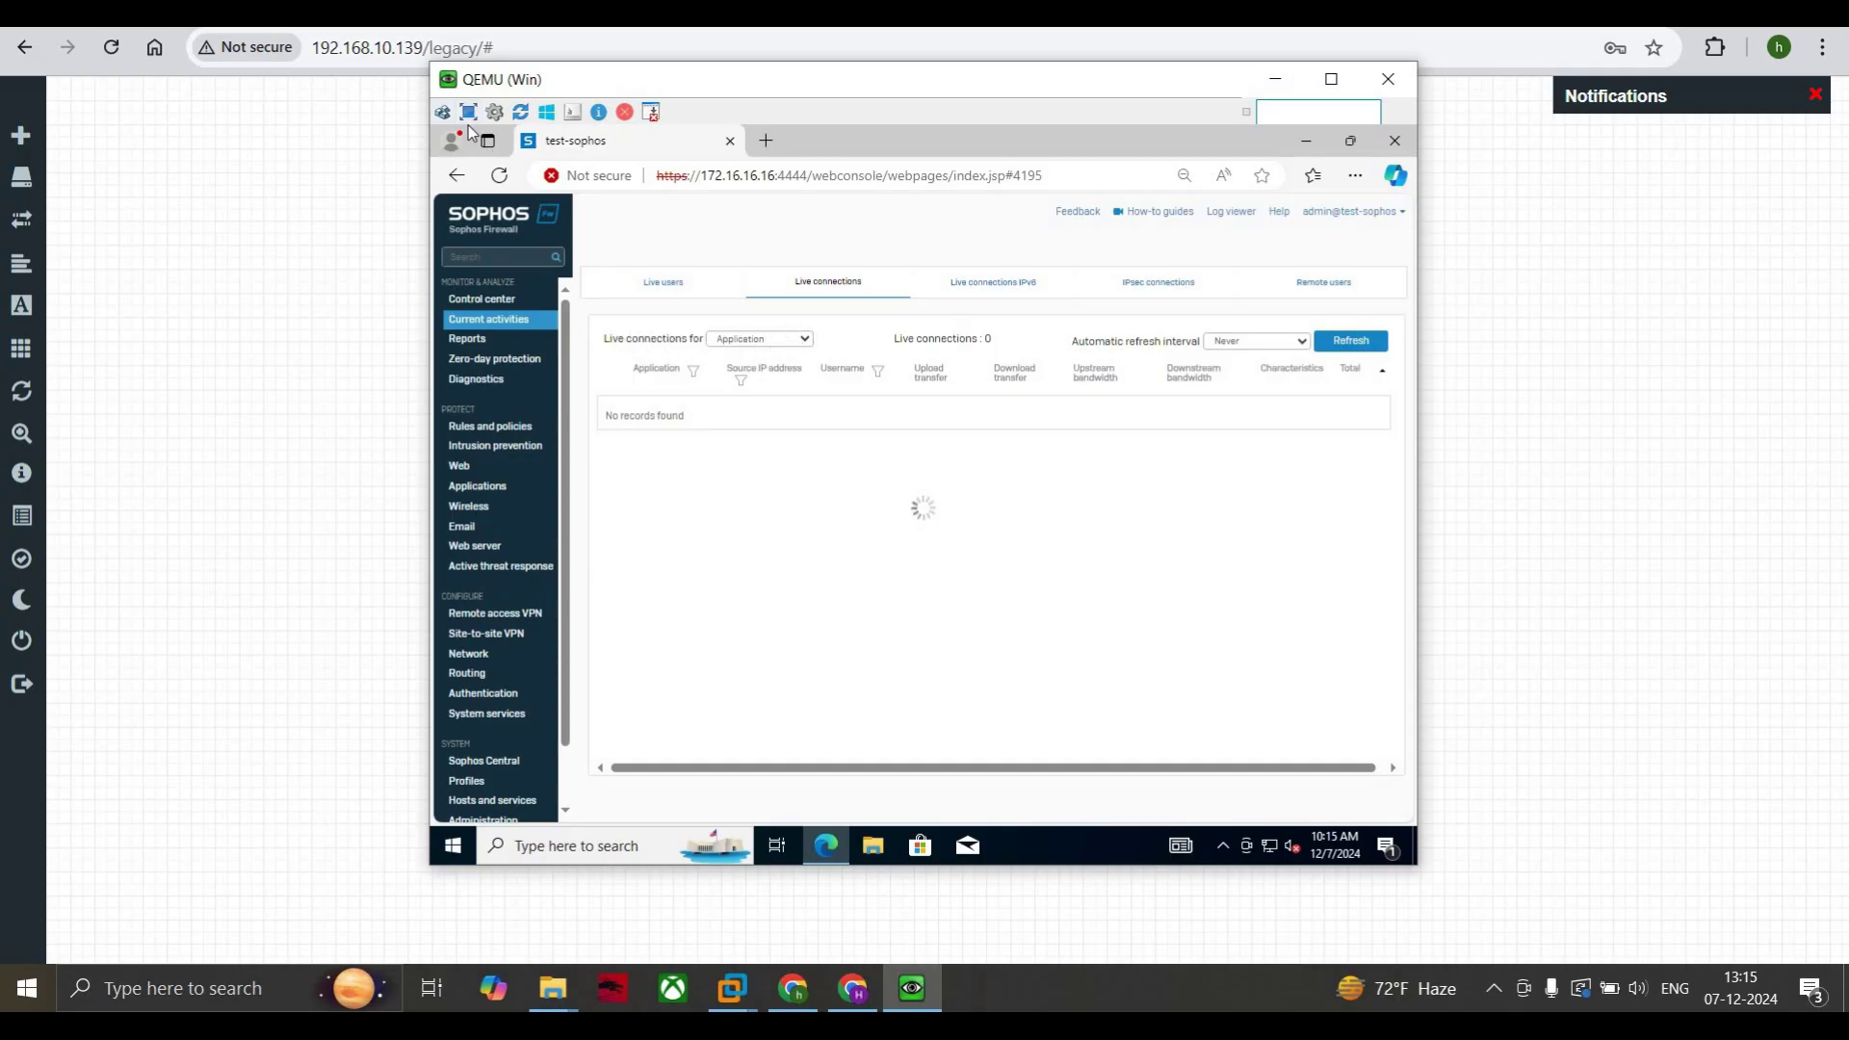
mouse_move(116, 251)
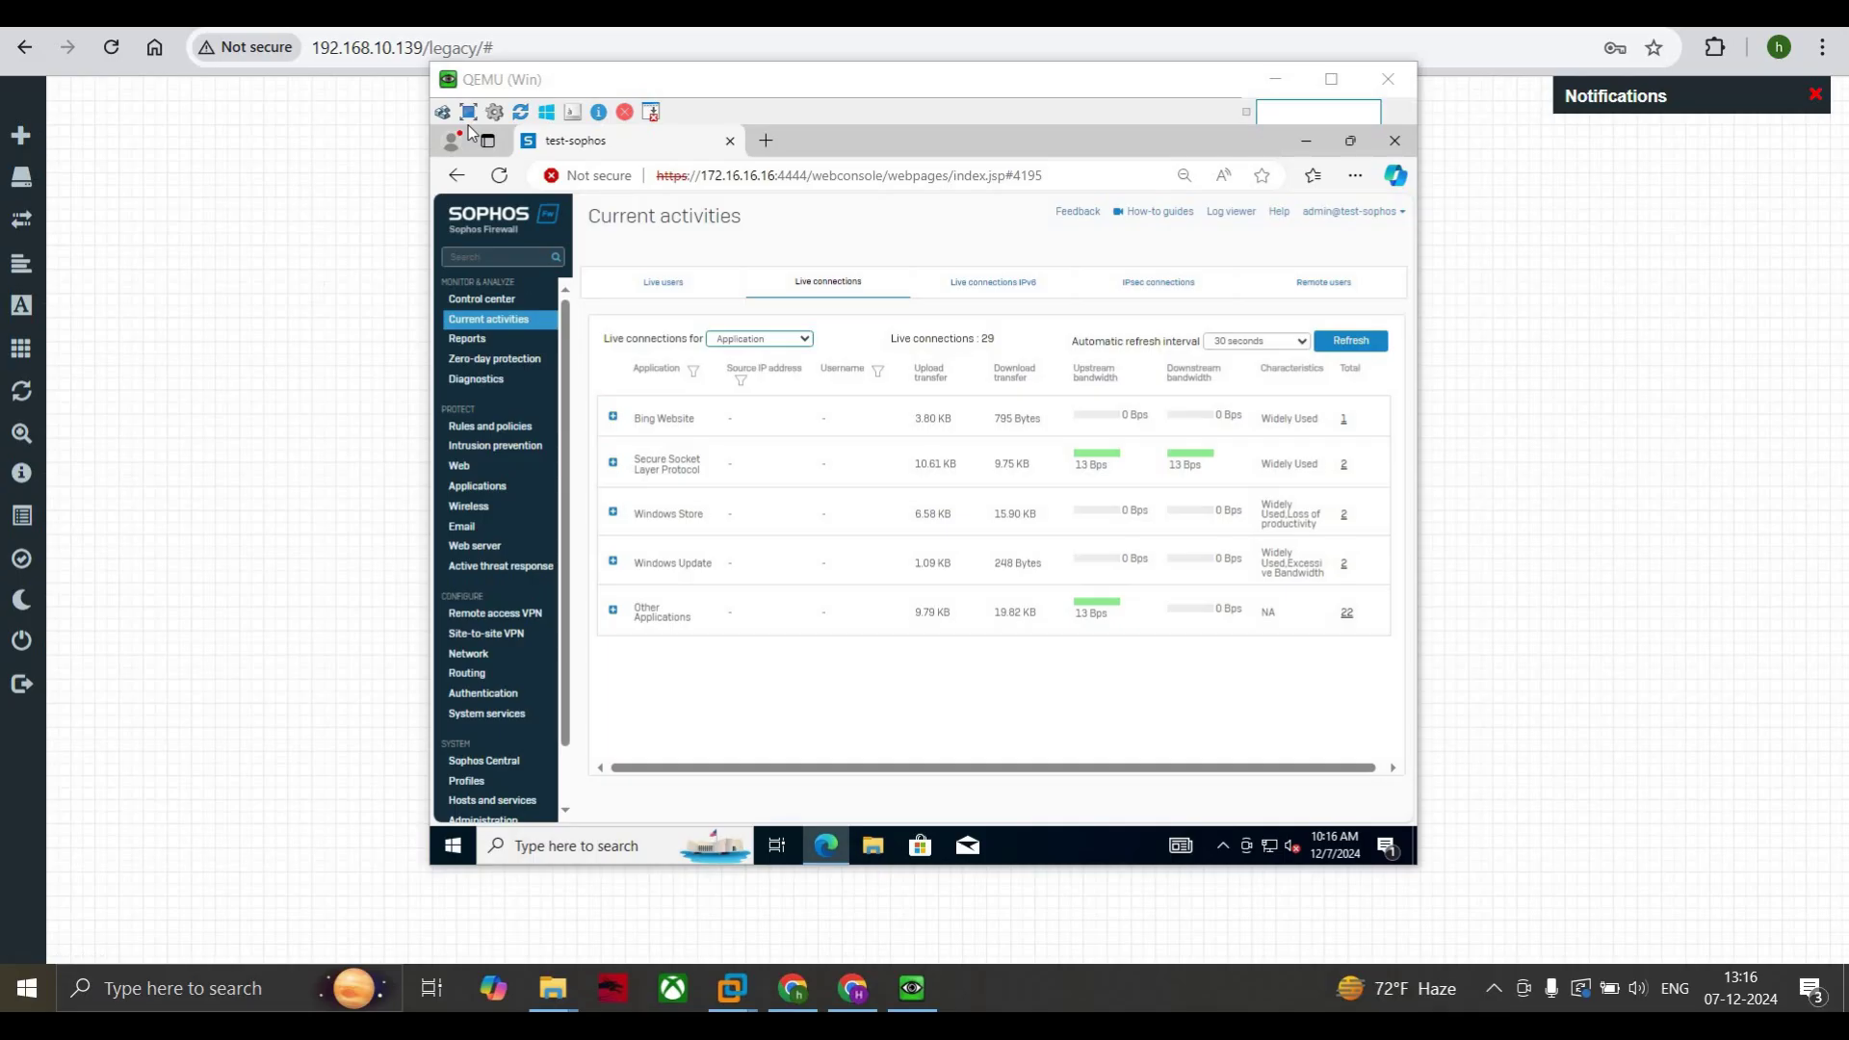
Step: Open Packet capture under Diagnostics, turn the capture on and refresh the captured packets
left_click(476, 382)
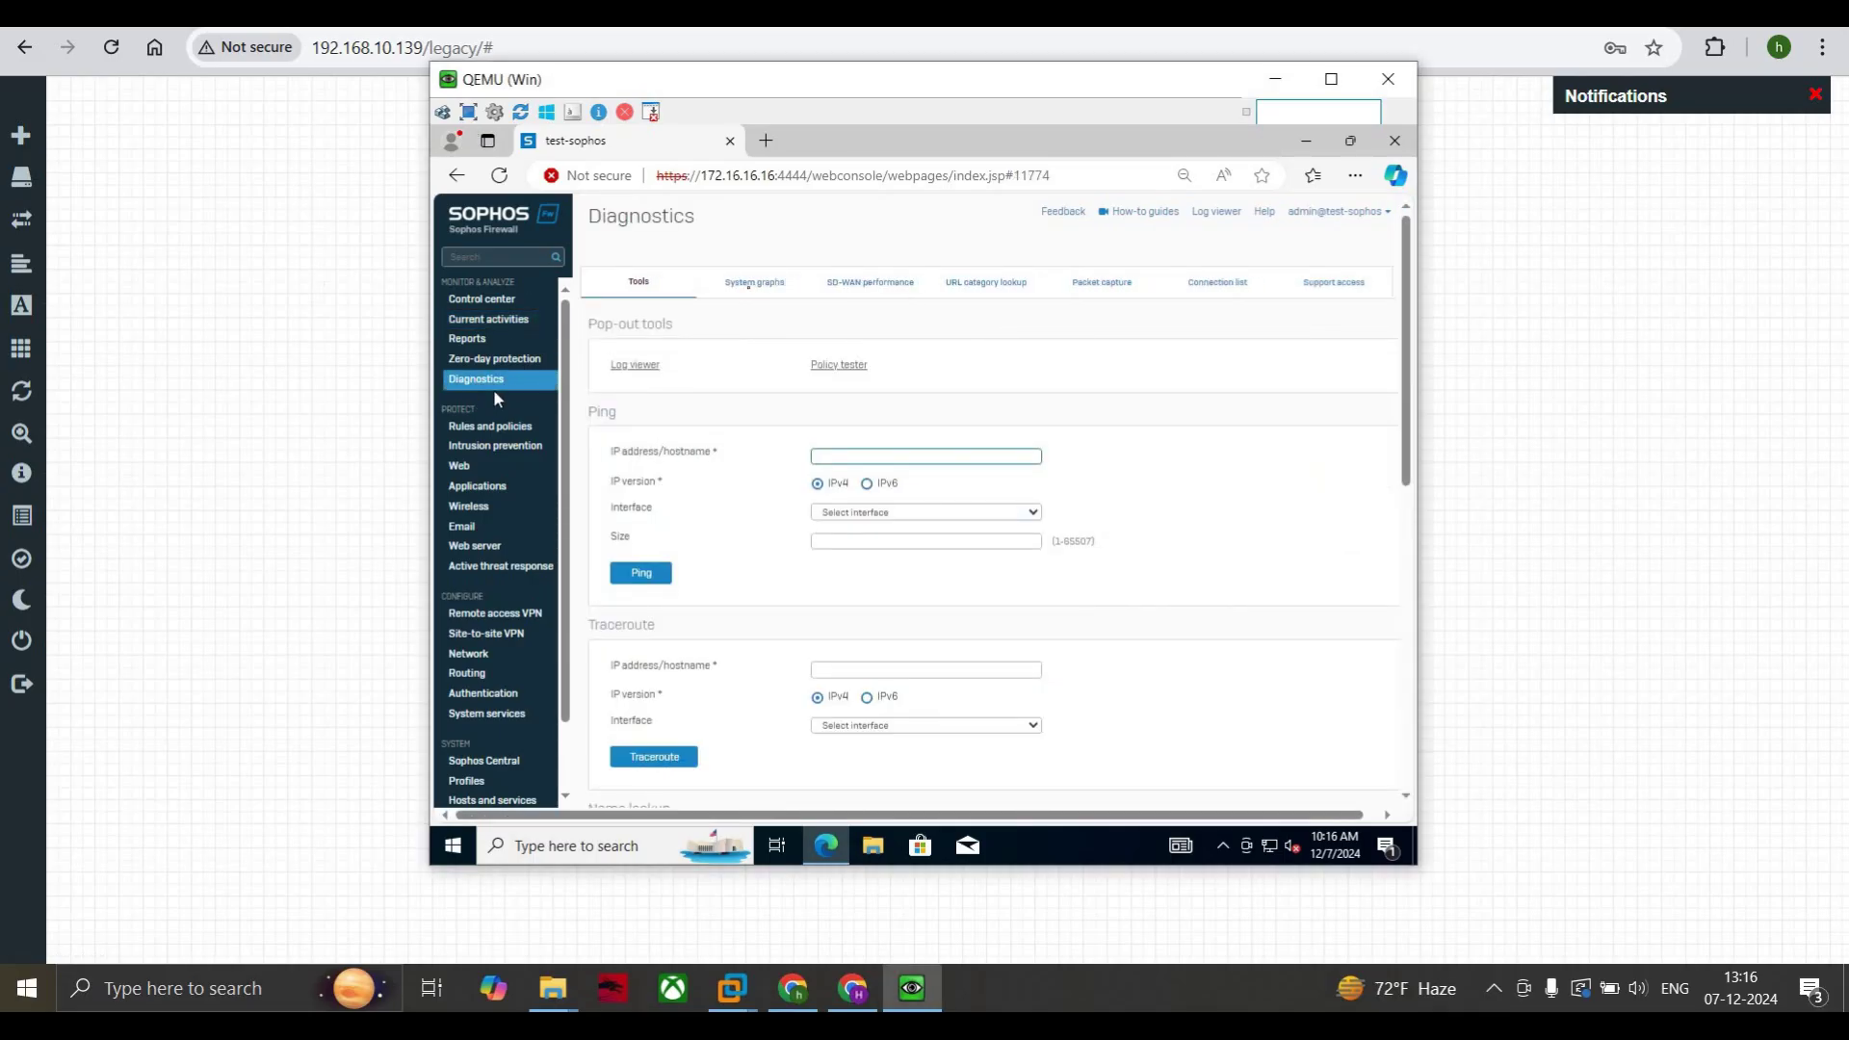
left_click(1098, 285)
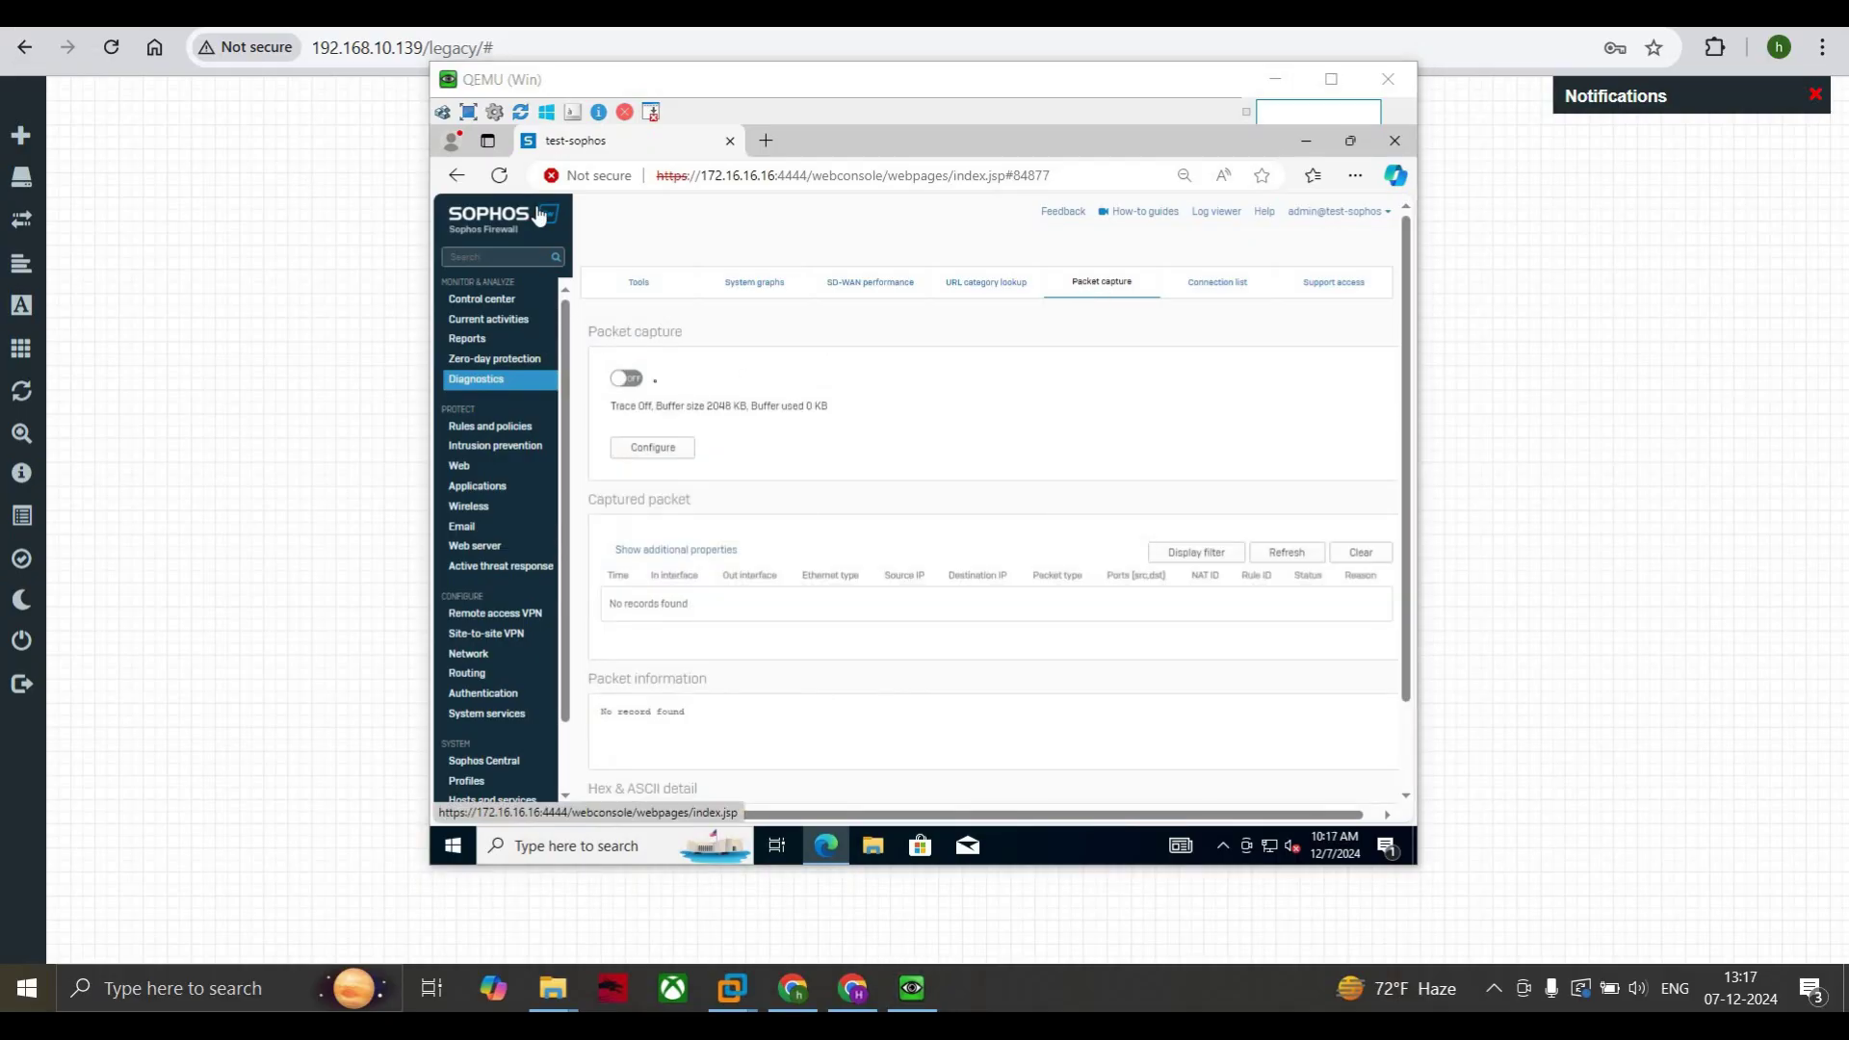
left_click(626, 378)
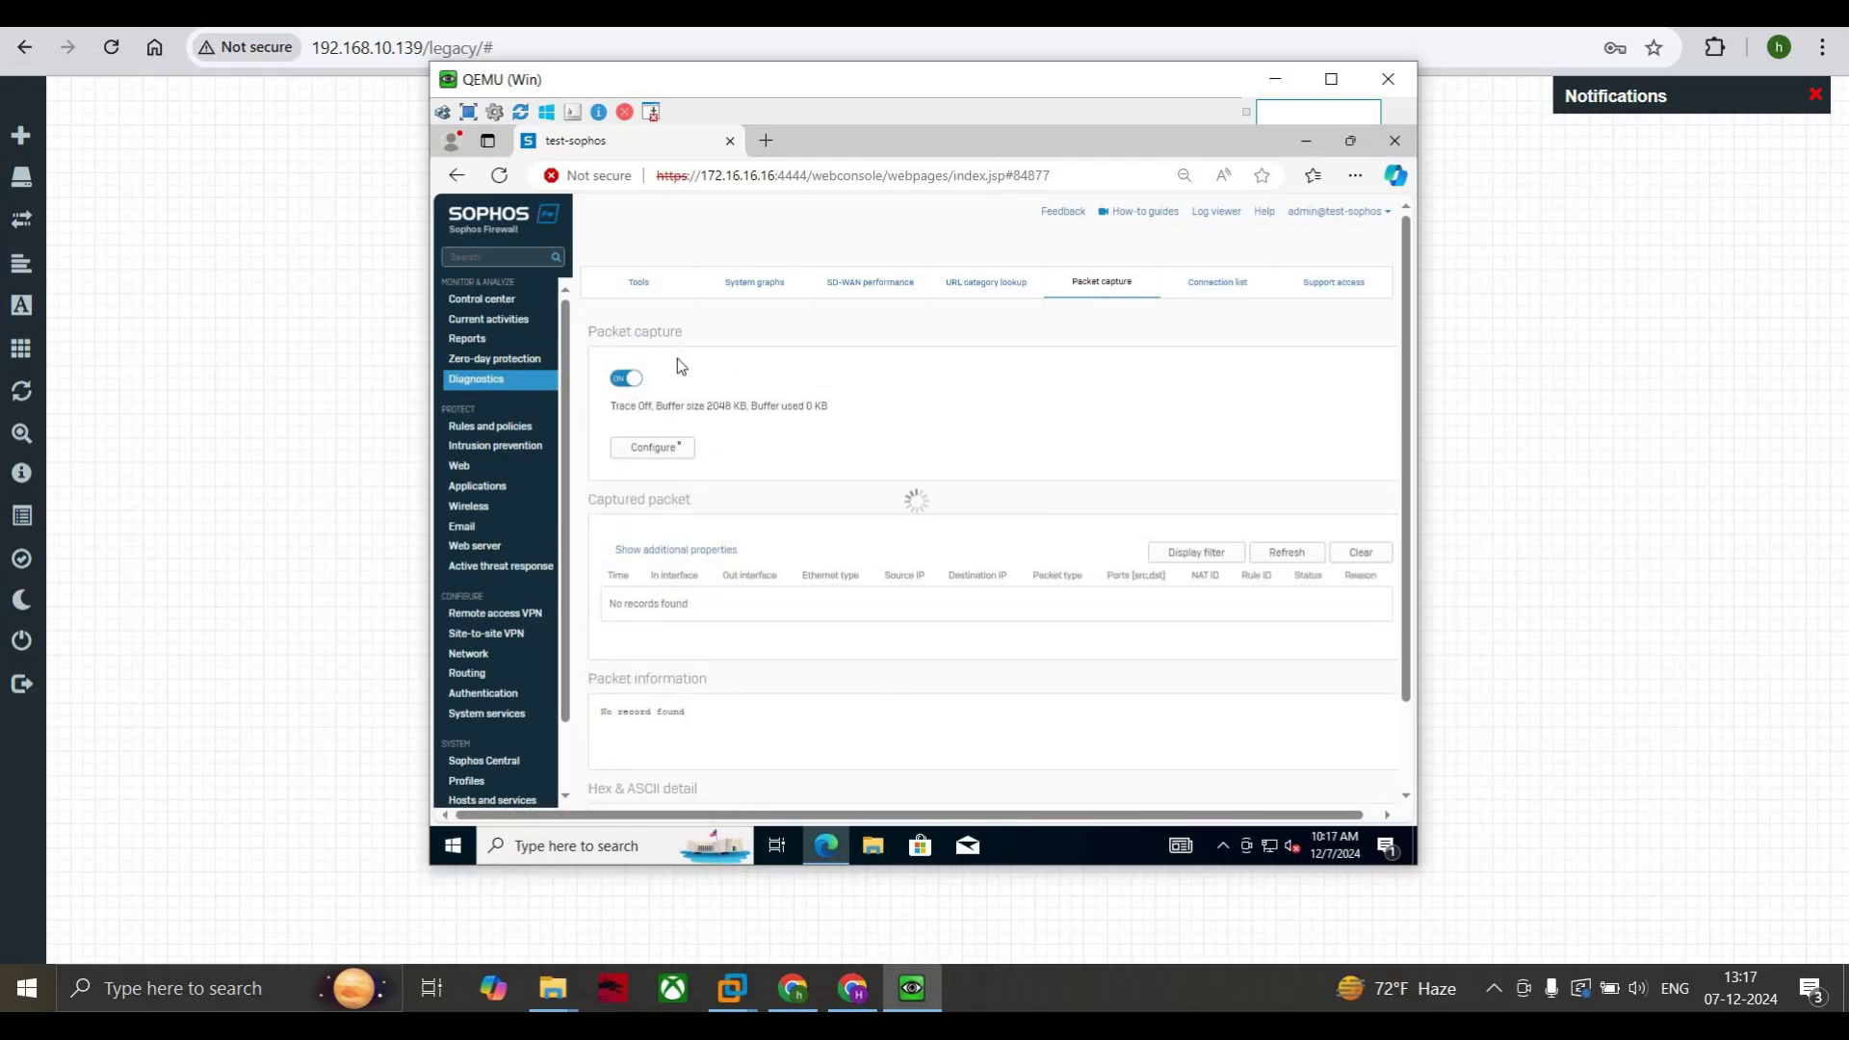
left_click(1283, 554)
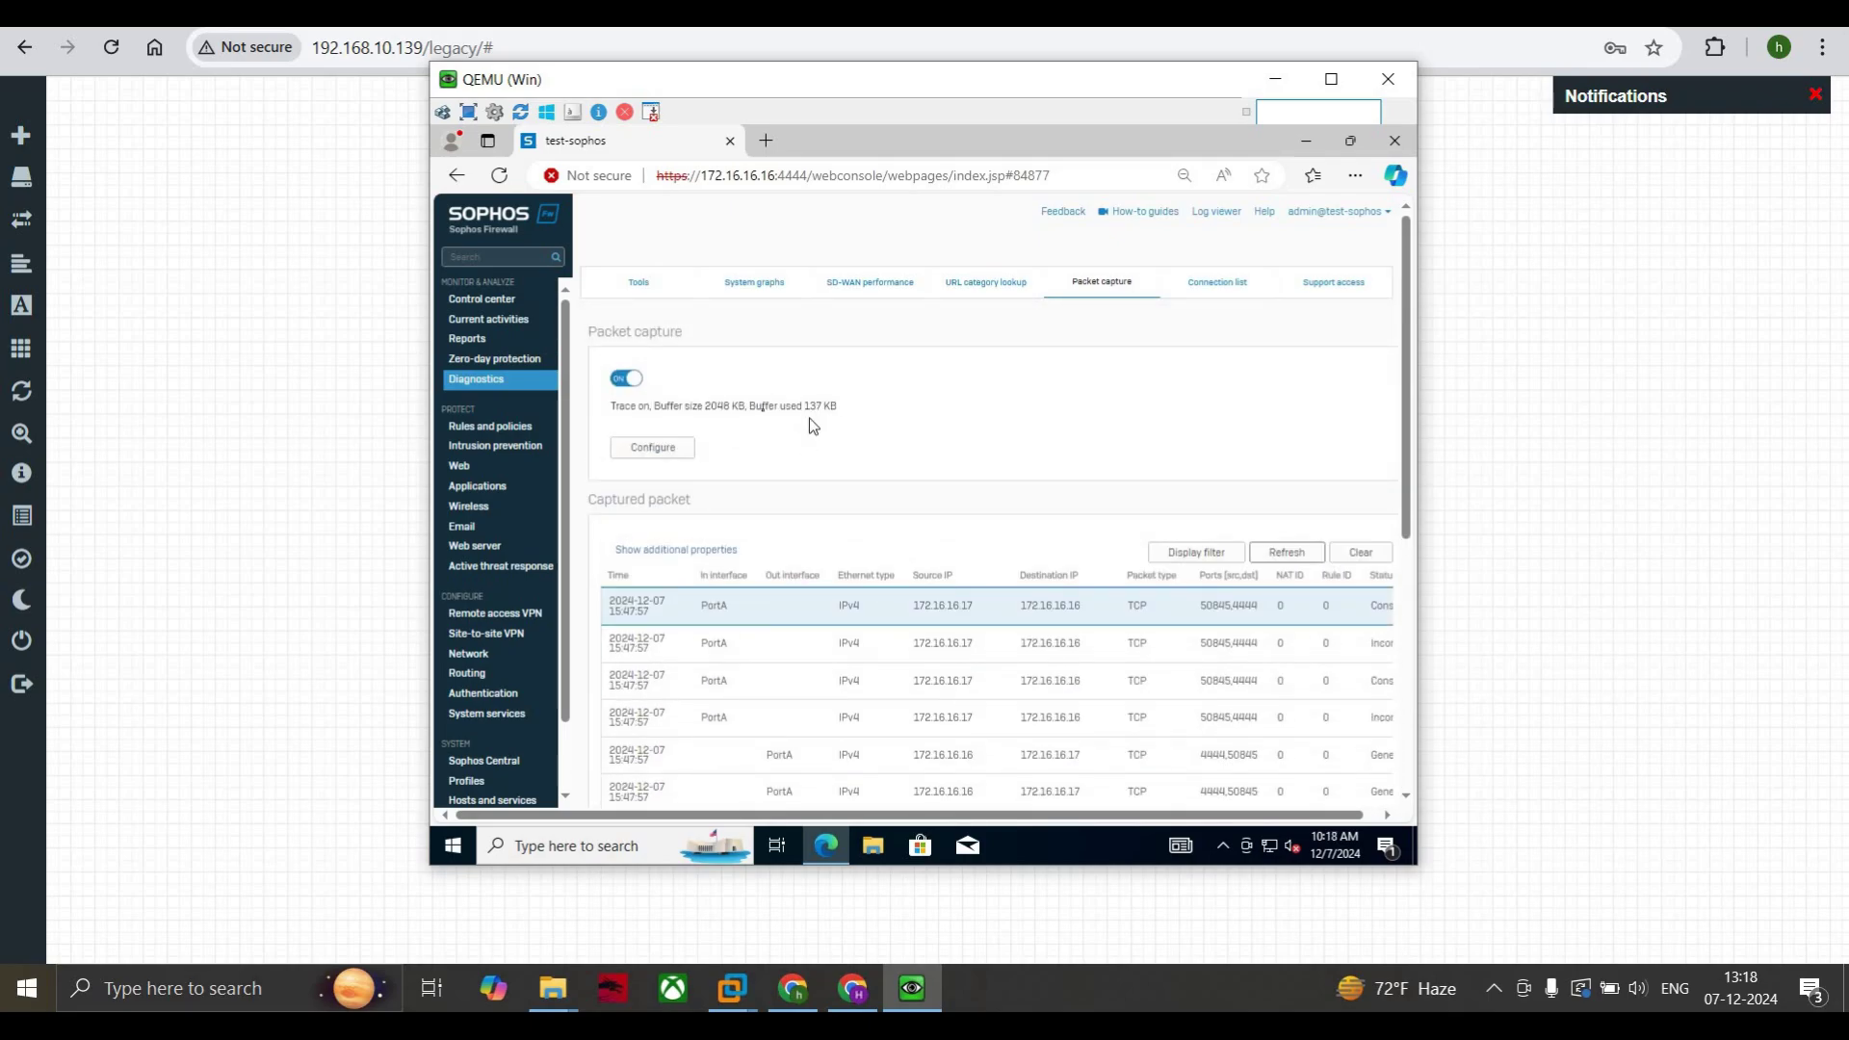
Step: Review the captured packets' interfaces, IP addresses, ports and rule IDs, and go to the next page of packets
scroll(765, 505, "down", 3)
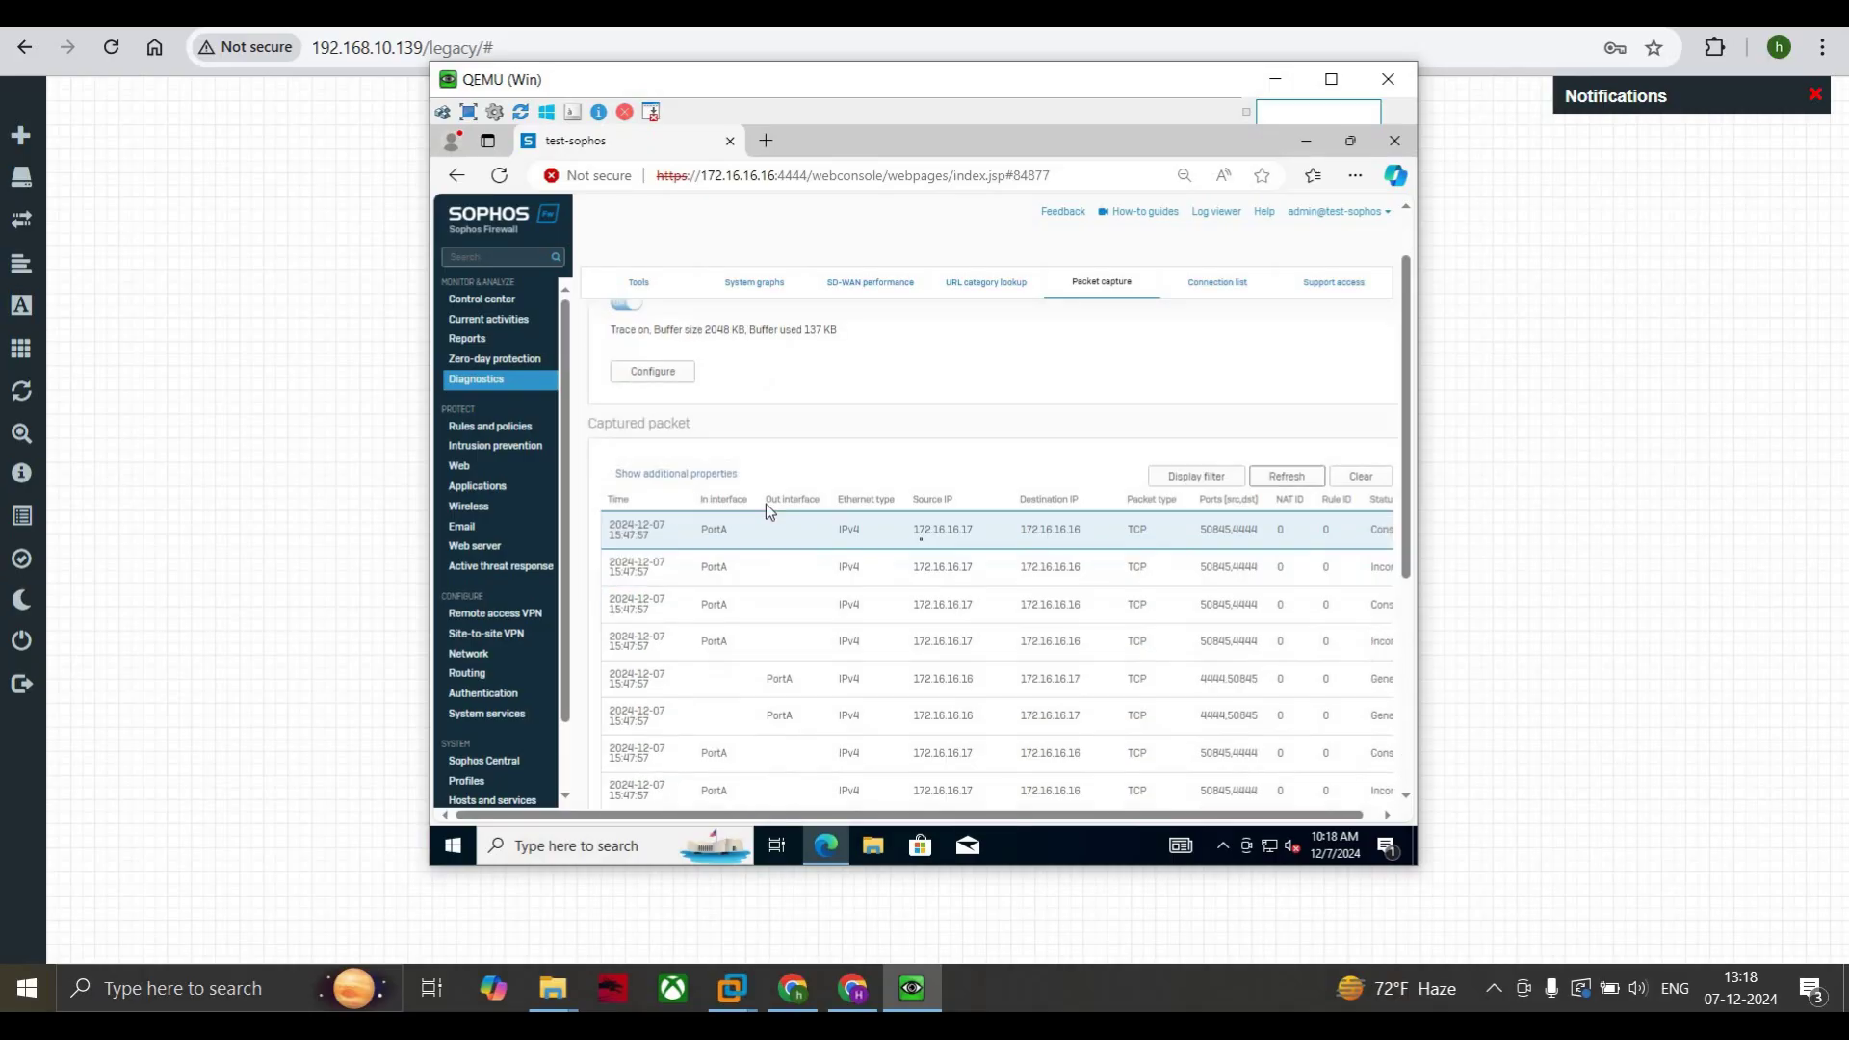
scroll(952, 395, "up", 1)
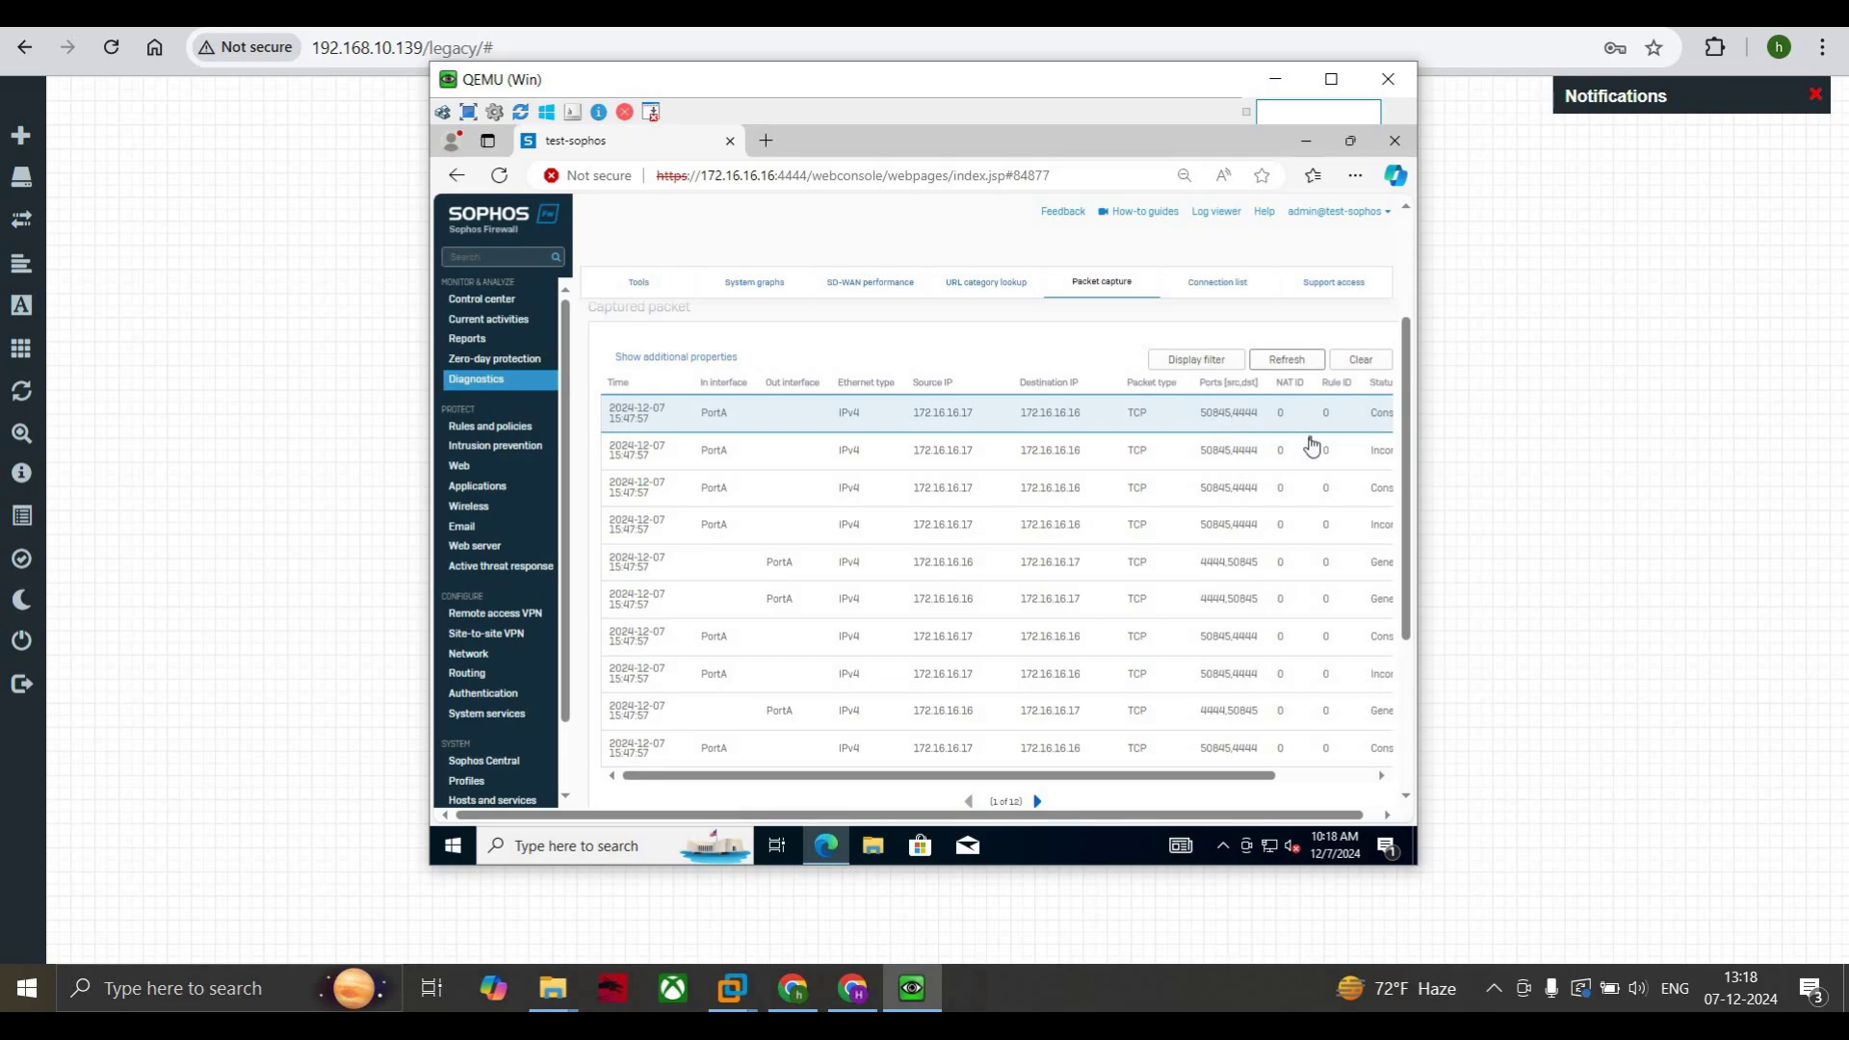
scroll(1307, 443, "down", 4)
scroll(1273, 516, "up", 4)
scroll(1113, 622, "down", 3)
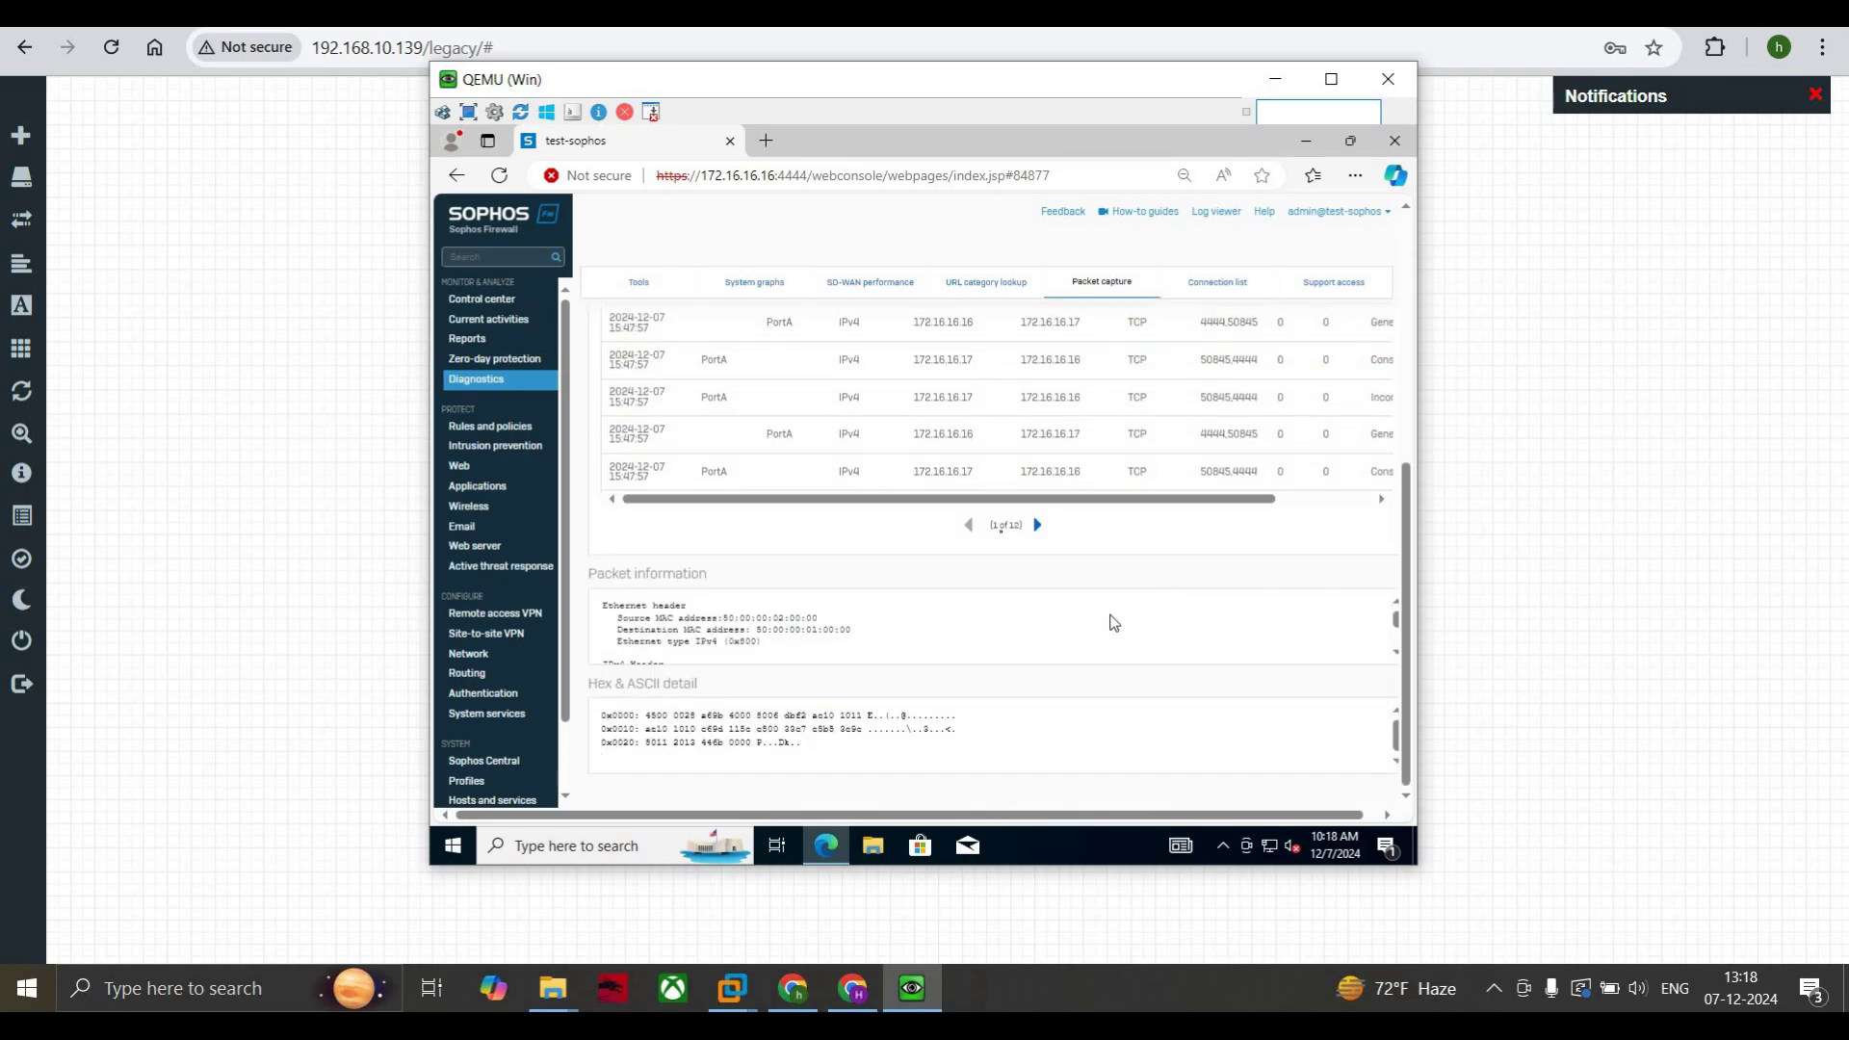
left_click(1037, 525)
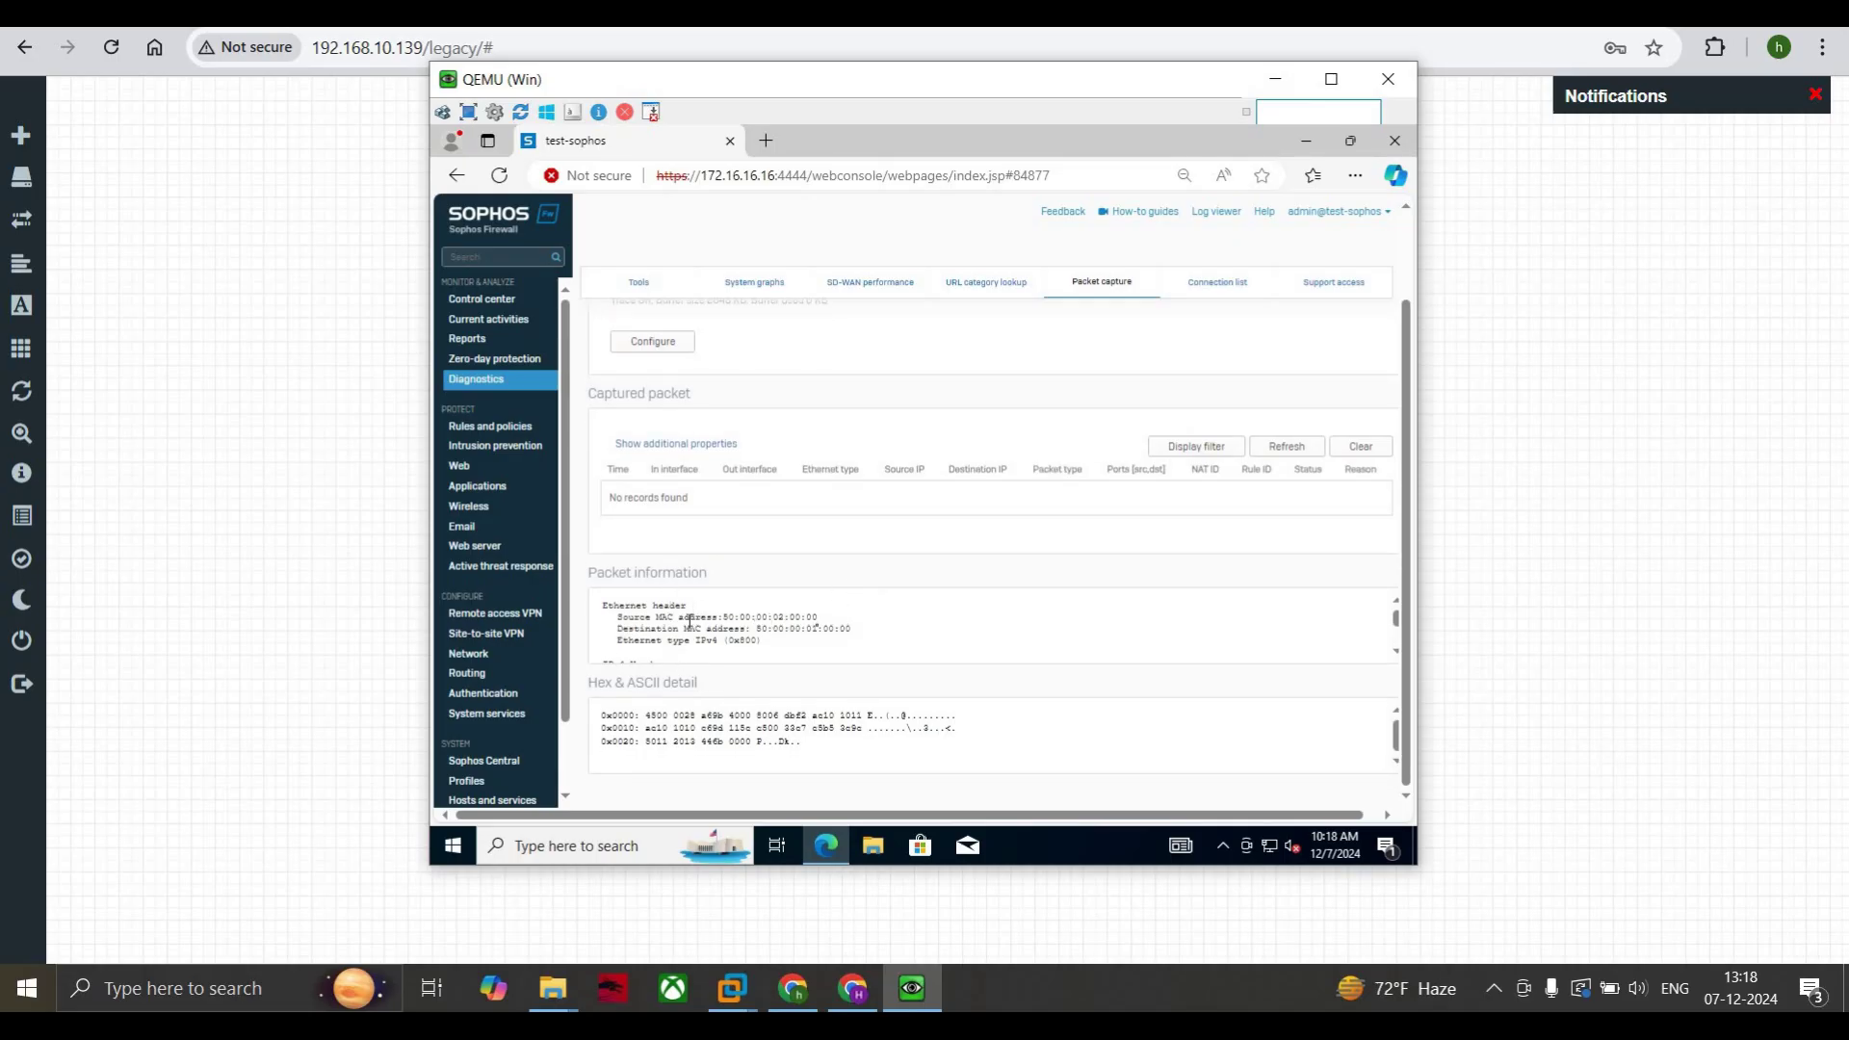
Step: Examine the selected packet's Ethernet, IPv4 and TCP header details in the packet information
scroll(818, 624, "down", 2)
scroll(738, 616, "down", 2)
scroll(738, 617, "down", 2)
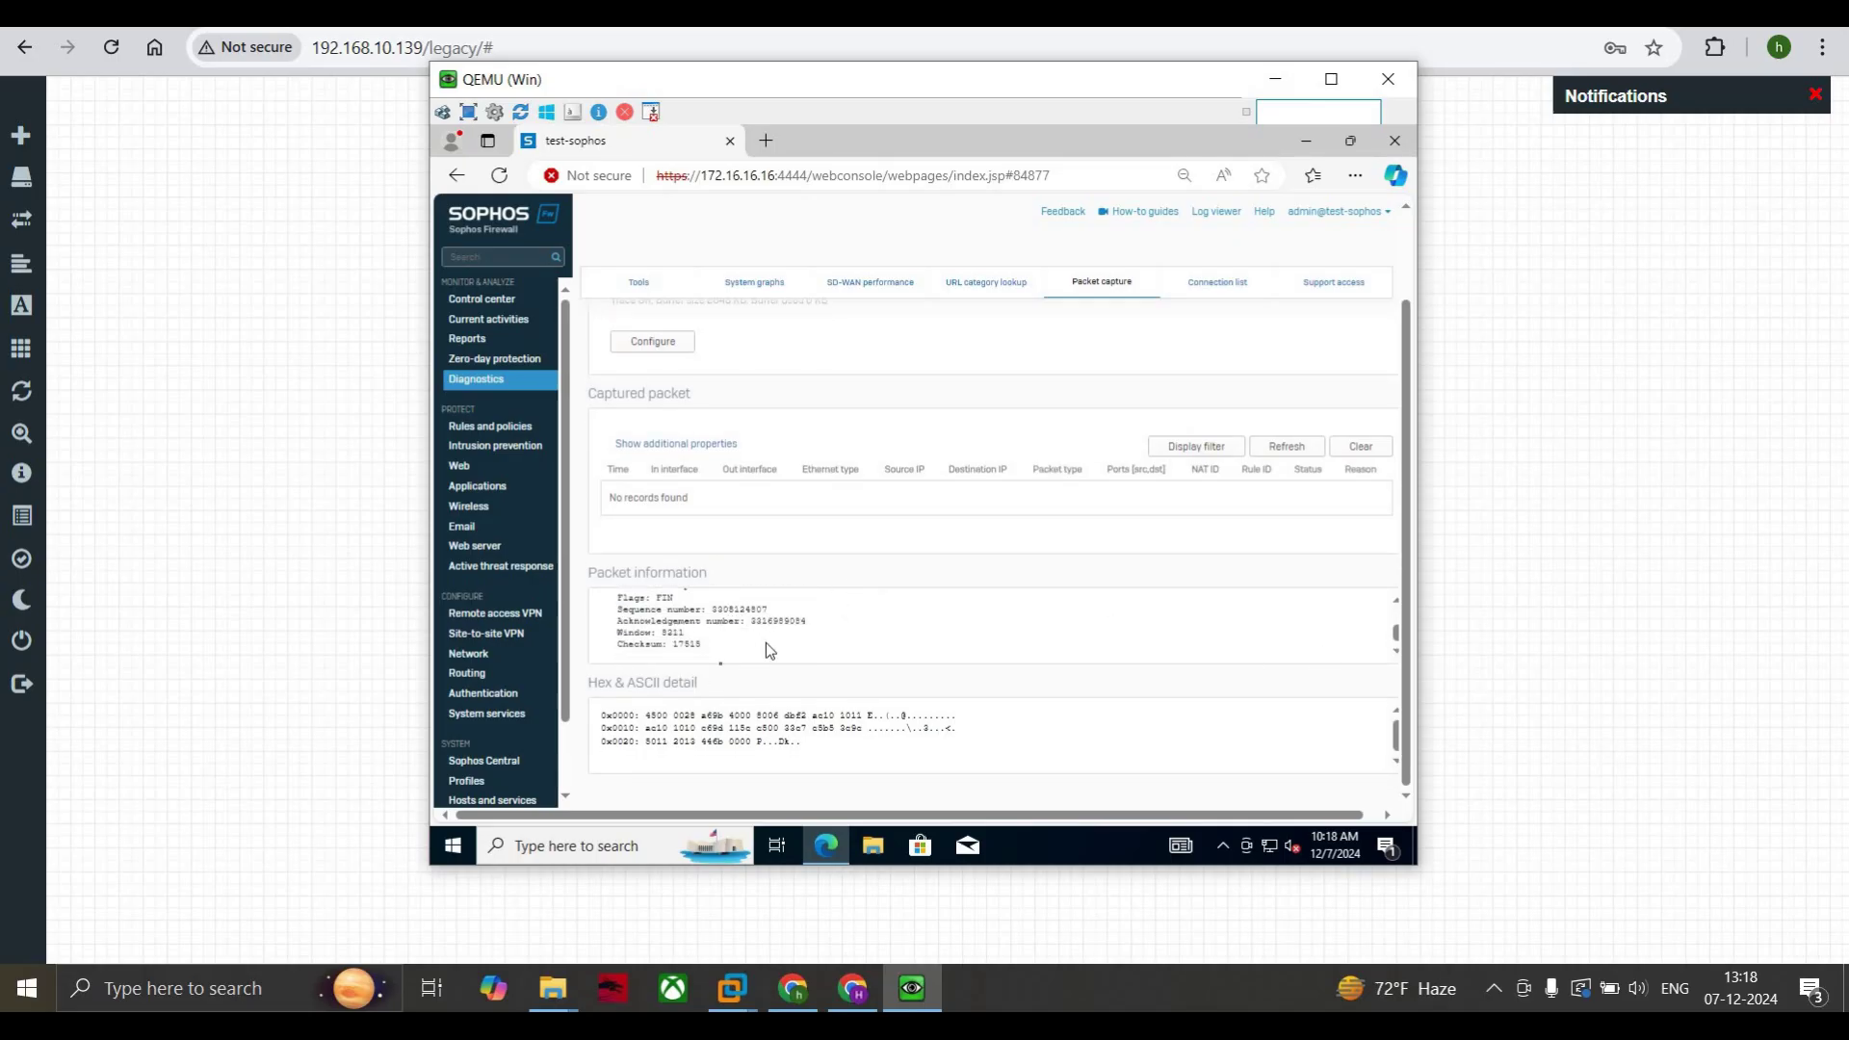
scroll(730, 645, "down", 2)
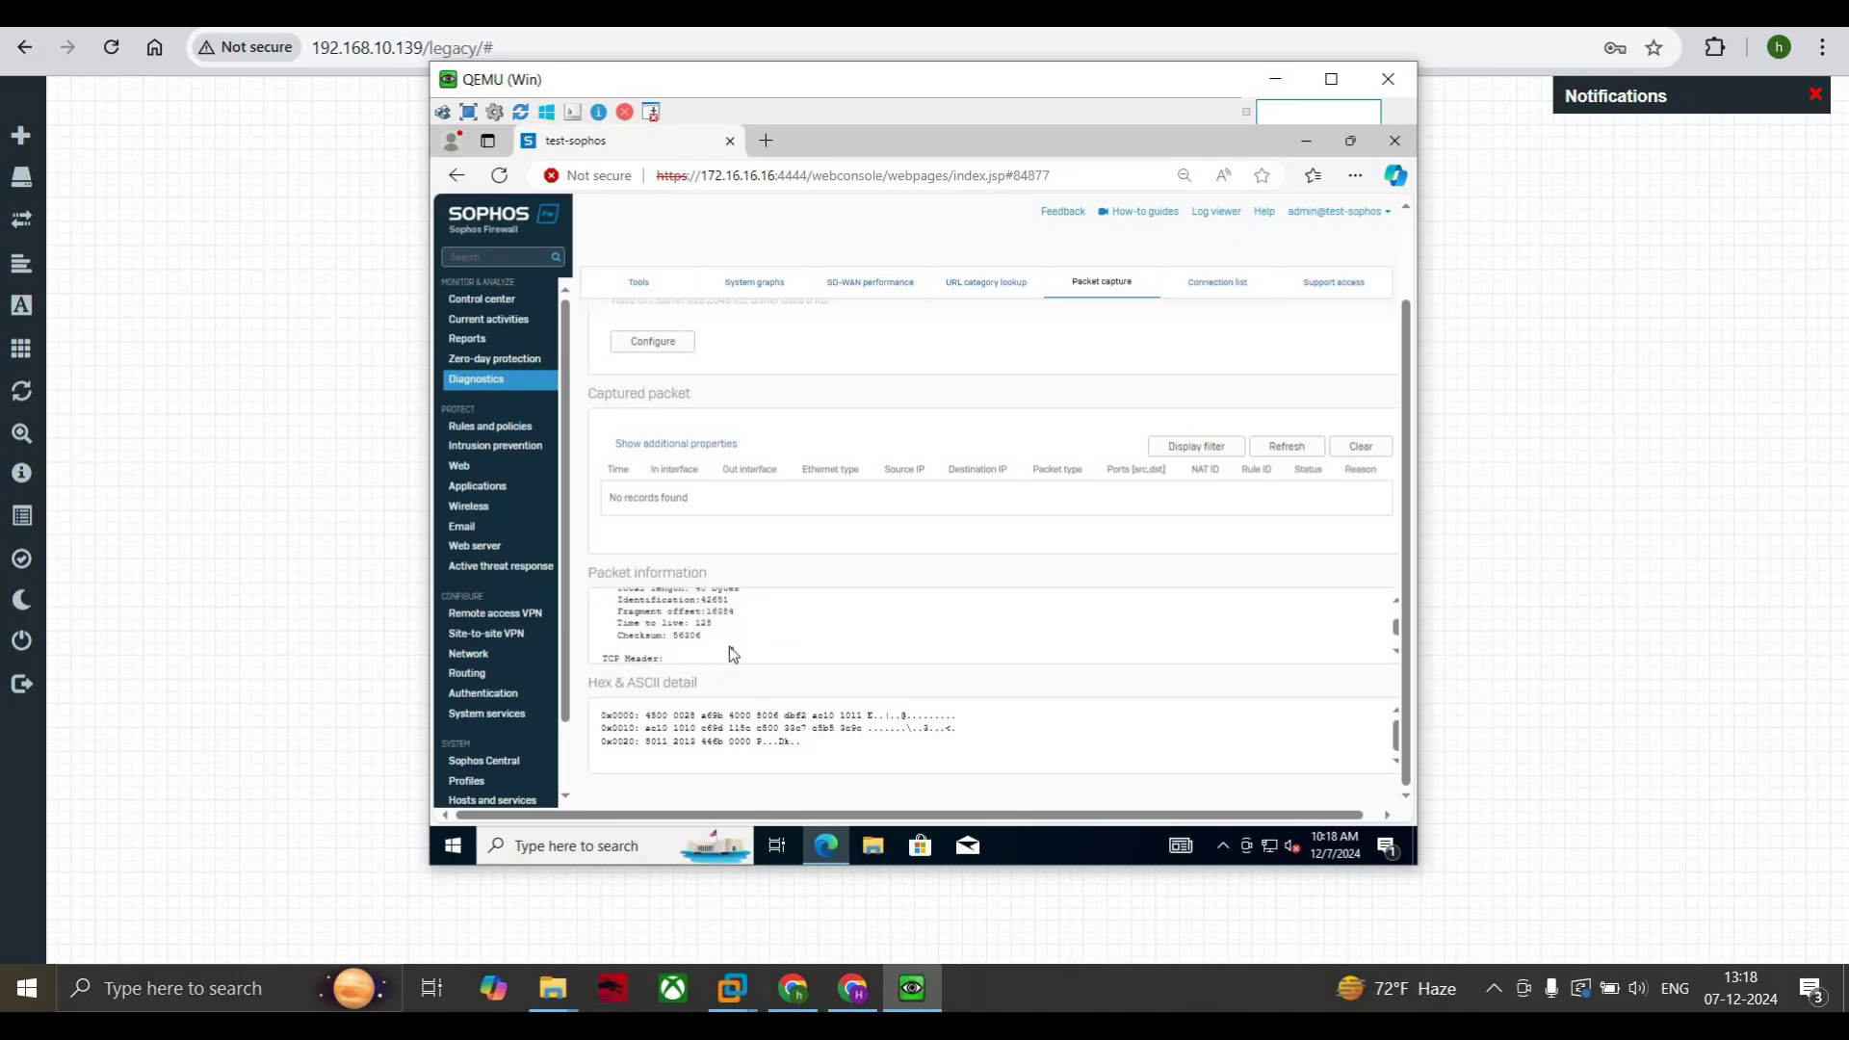
scroll(731, 647, "up", 2)
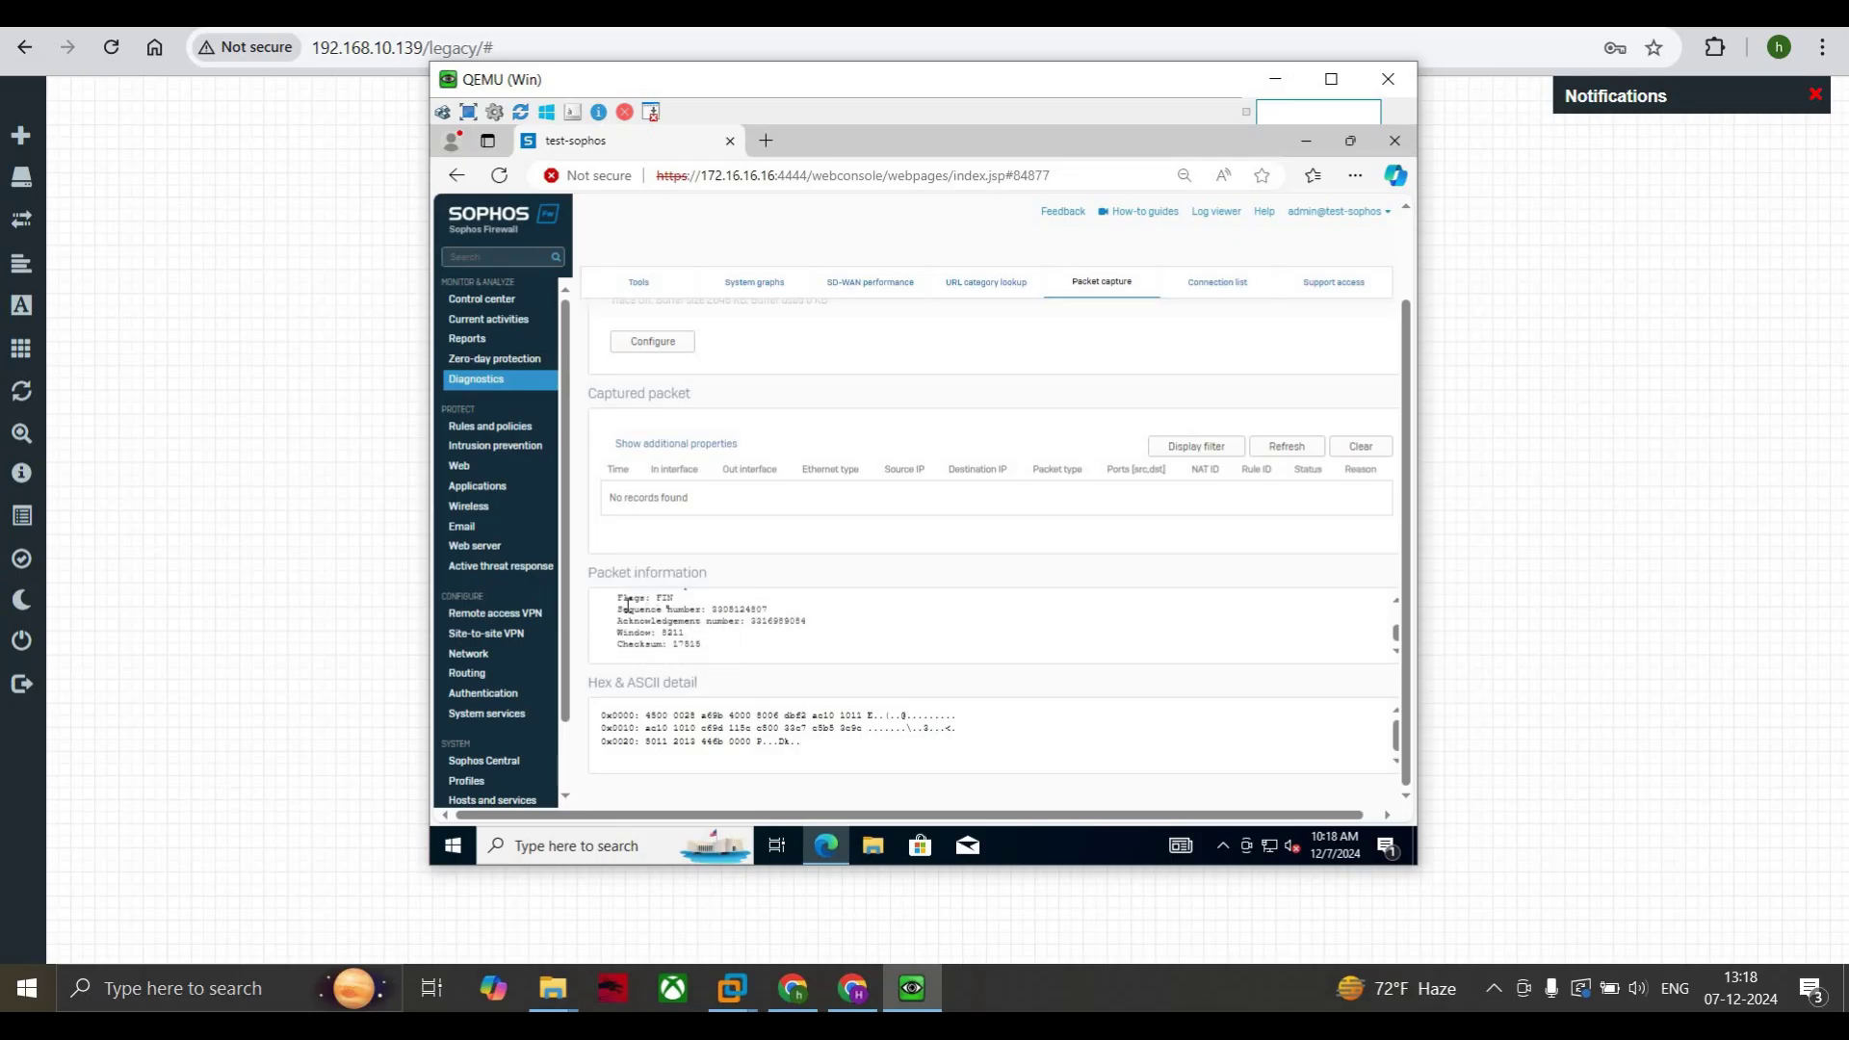
mouse_move(659, 600)
left_mouse_down()
mouse_move(714, 619)
mouse_move(672, 589)
left_mouse_up()
left_click(658, 617)
scroll(870, 660, "up", 5)
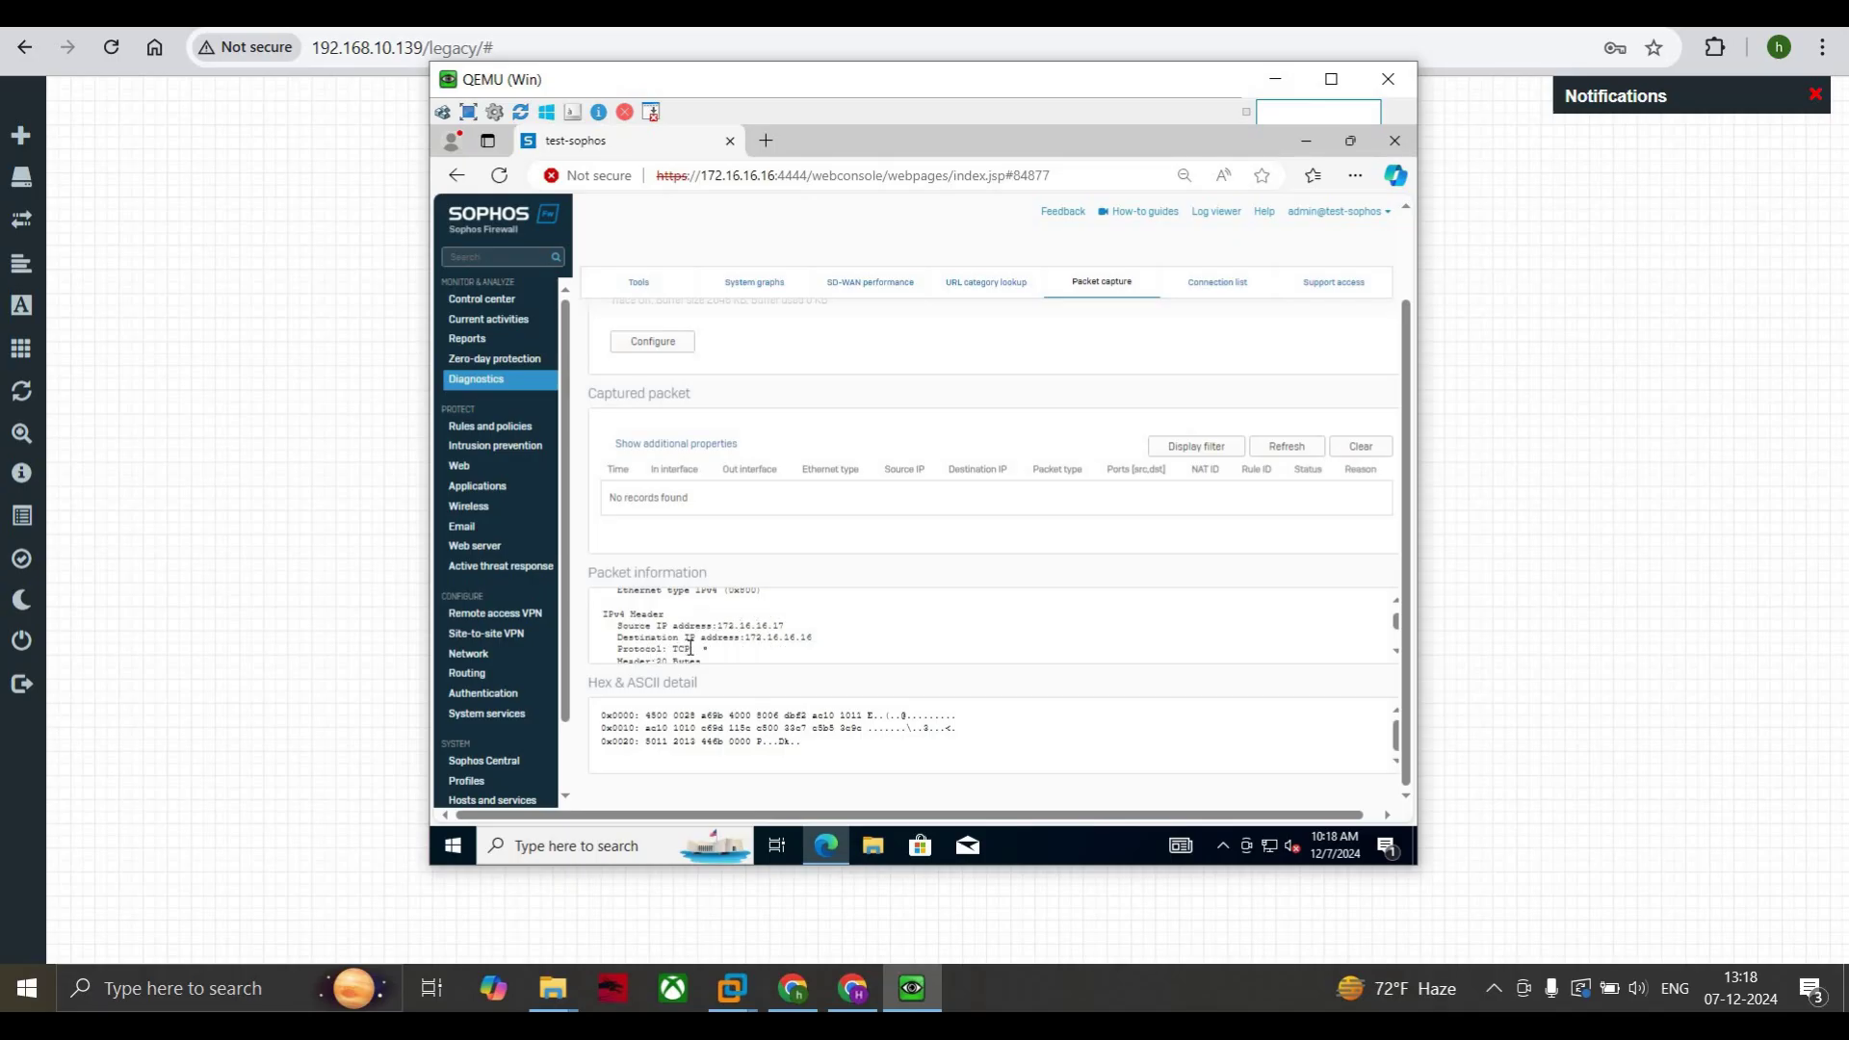
scroll(703, 647, "down", 2)
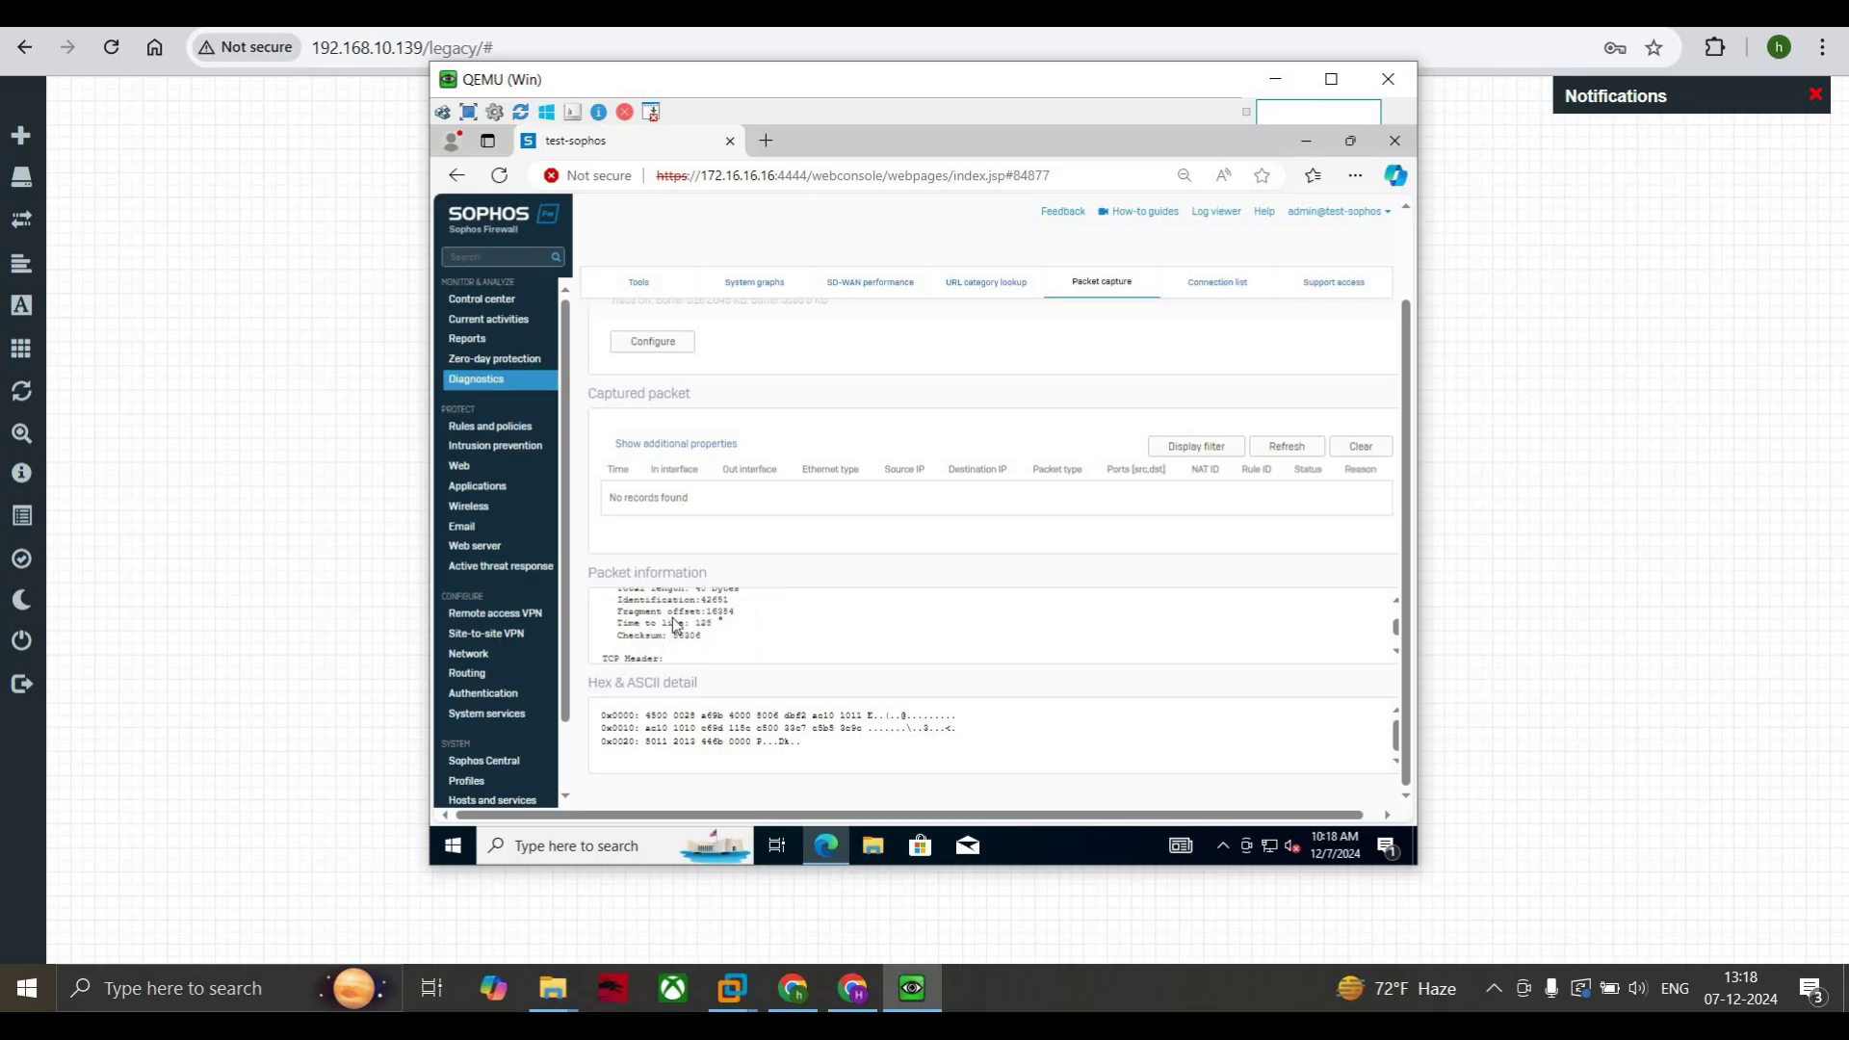
scroll(736, 620, "up", 3)
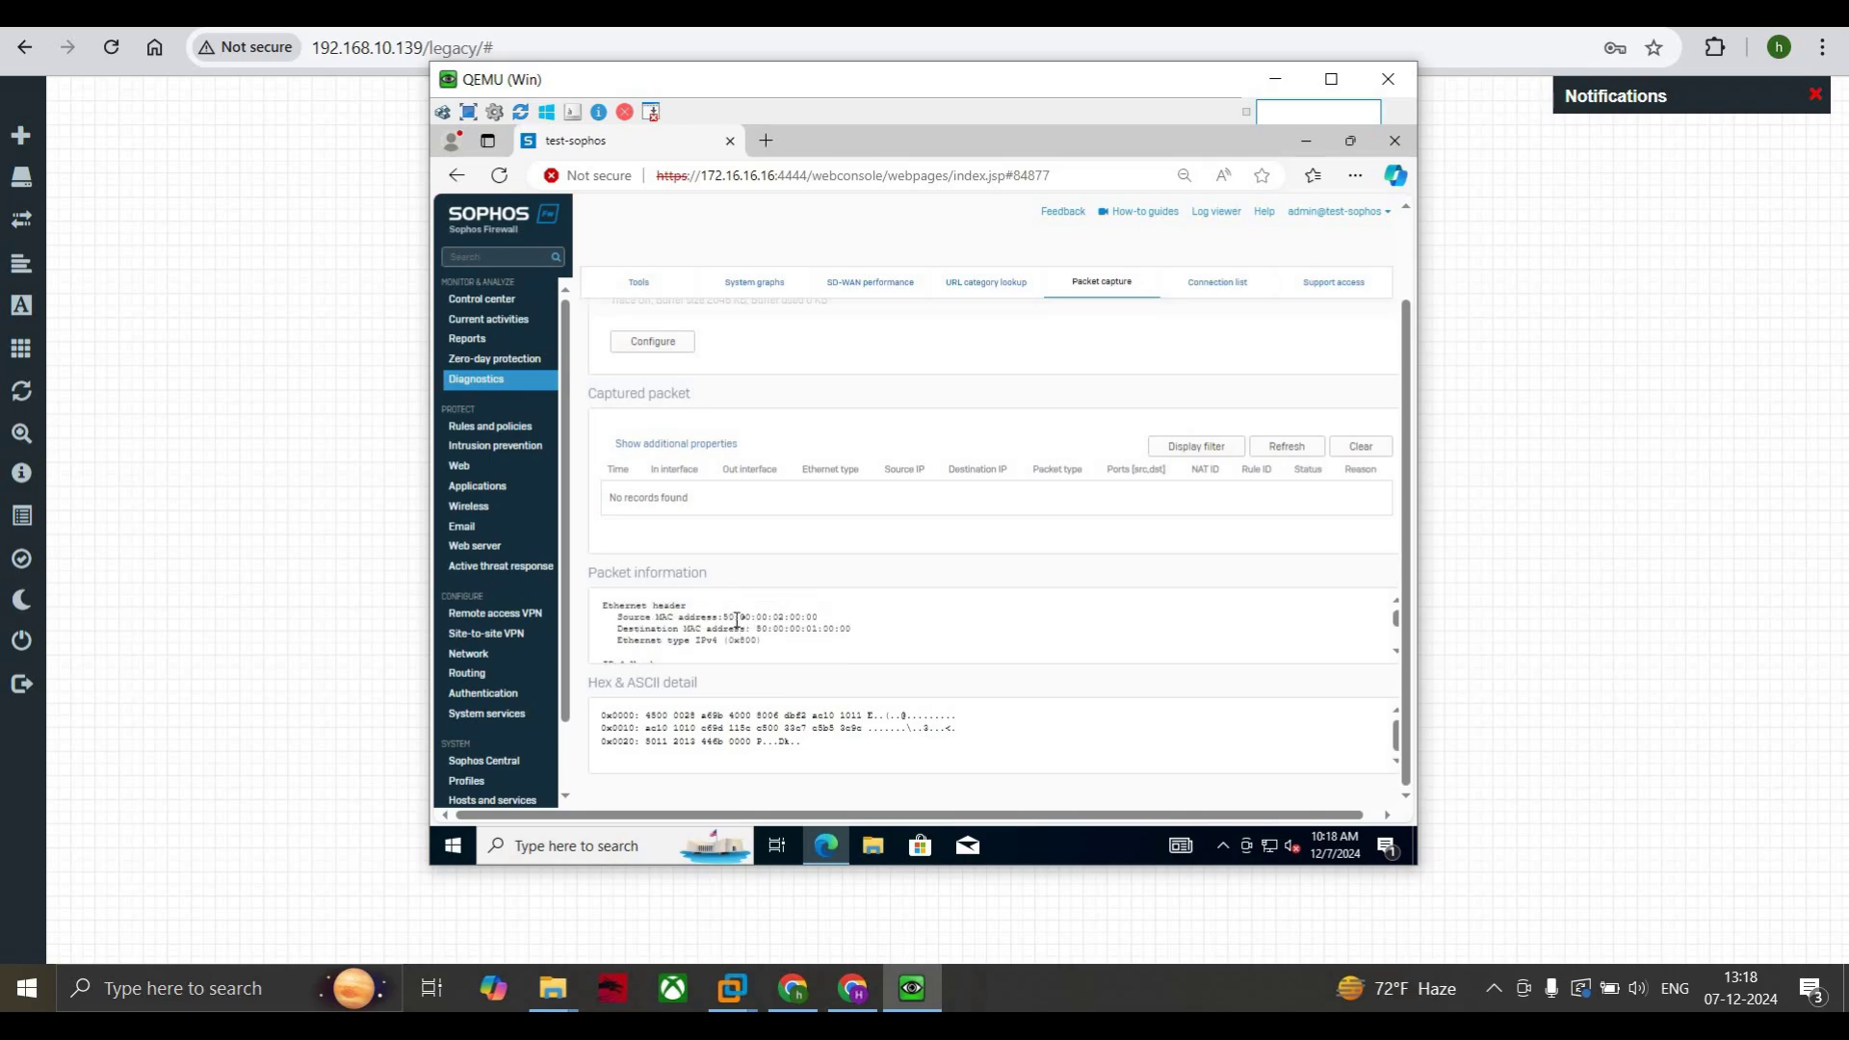
scroll(744, 624, "up", 2)
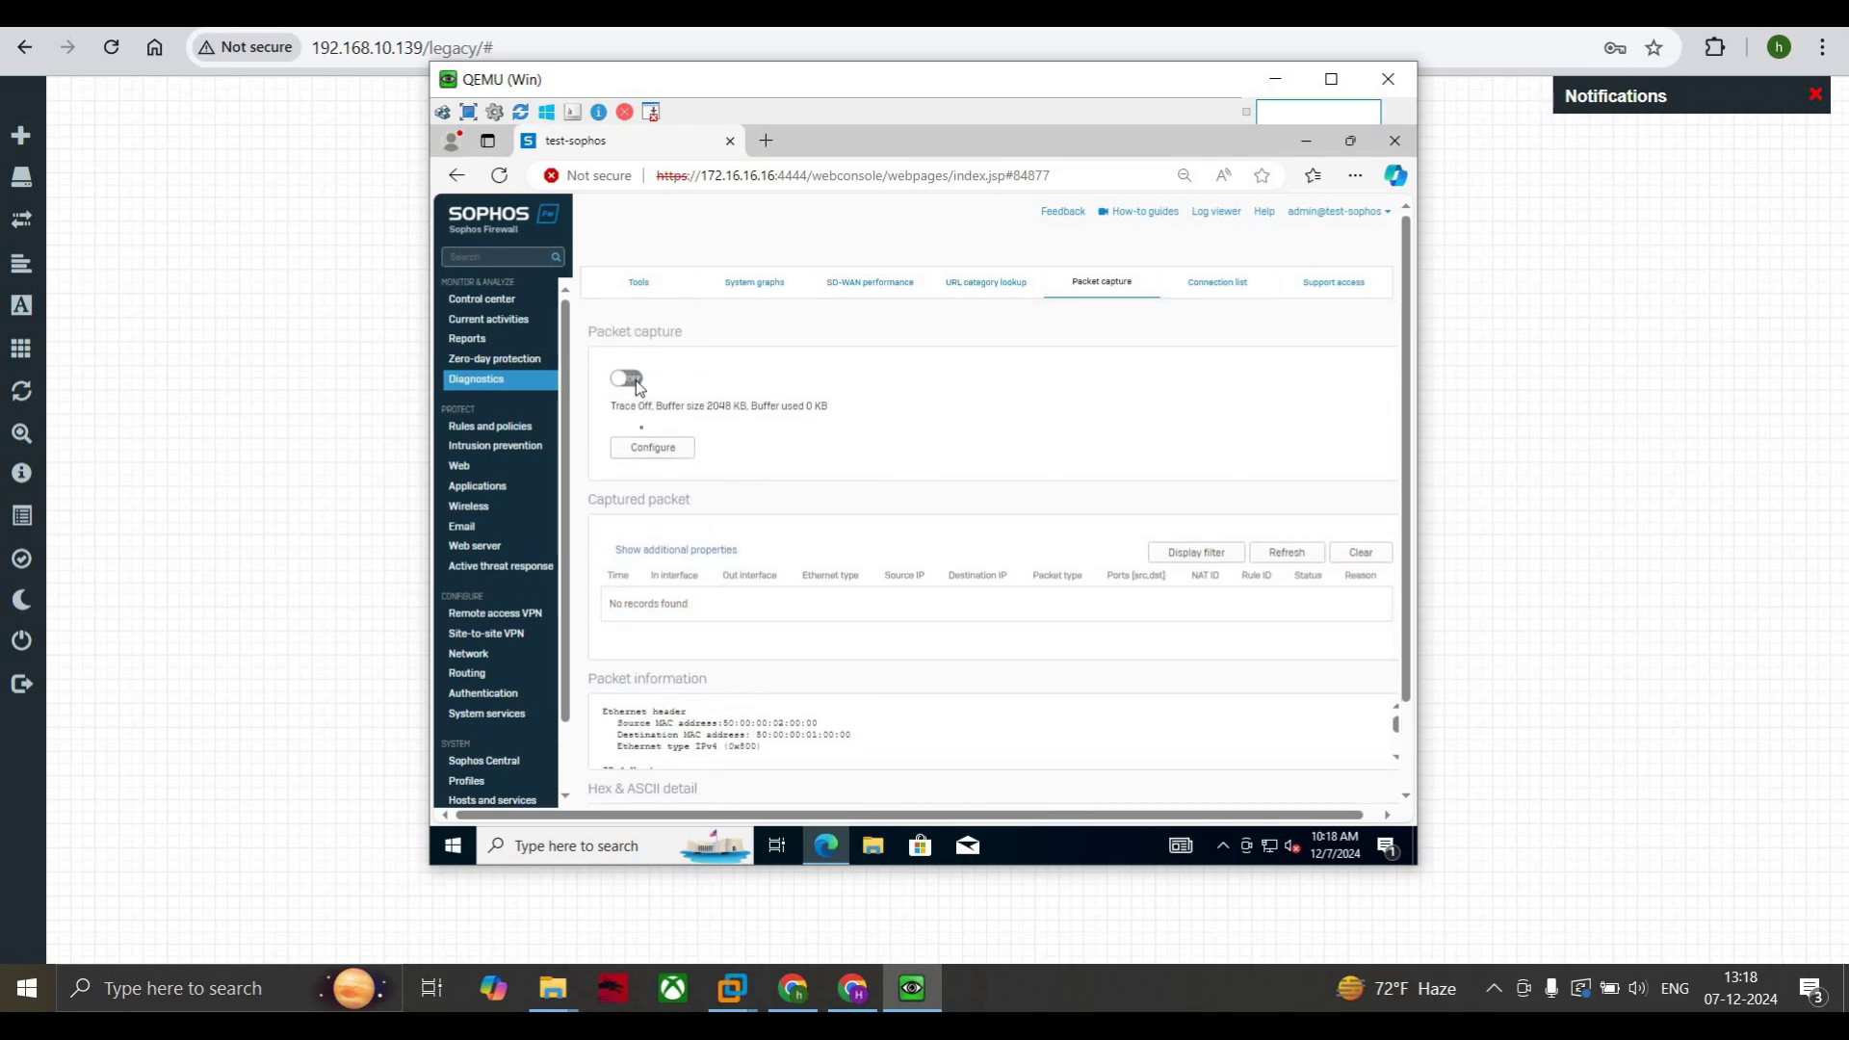
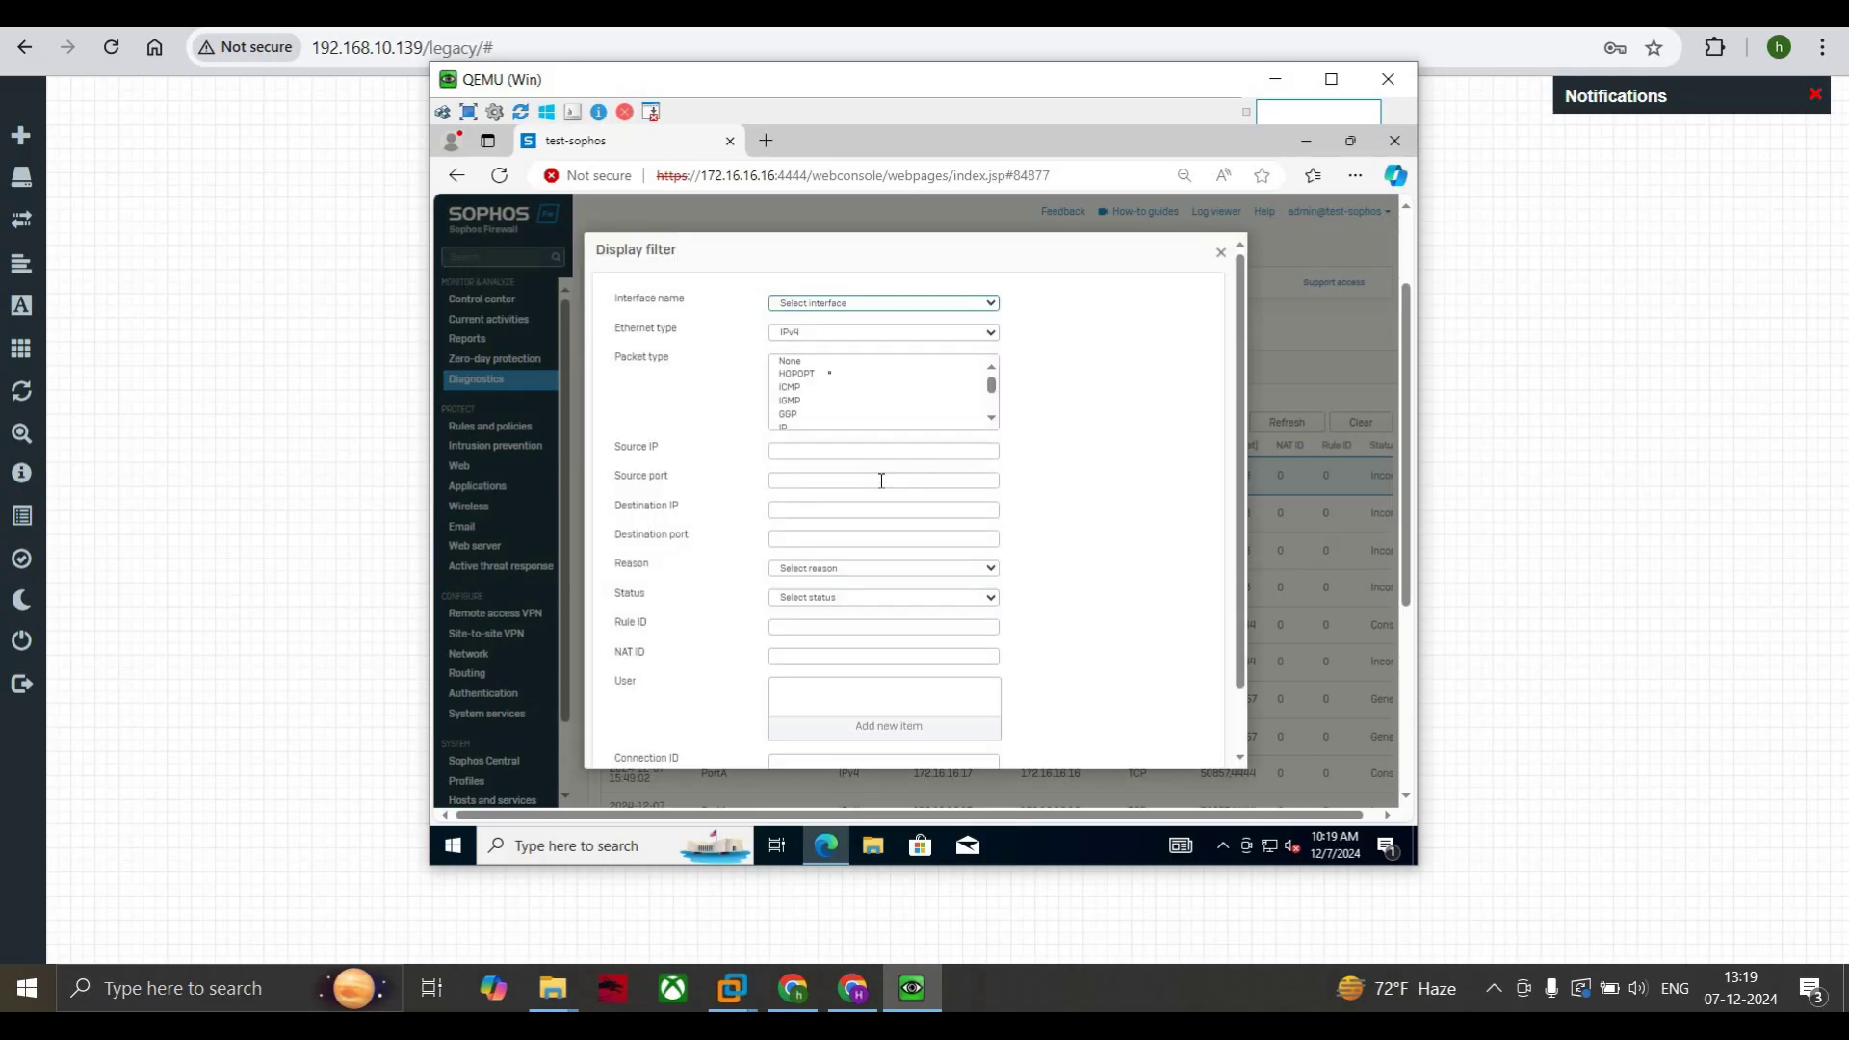
Step: Apply a display filter to the captured packets for interface PortA and source IP 172.16.16.17
left_click(834, 304)
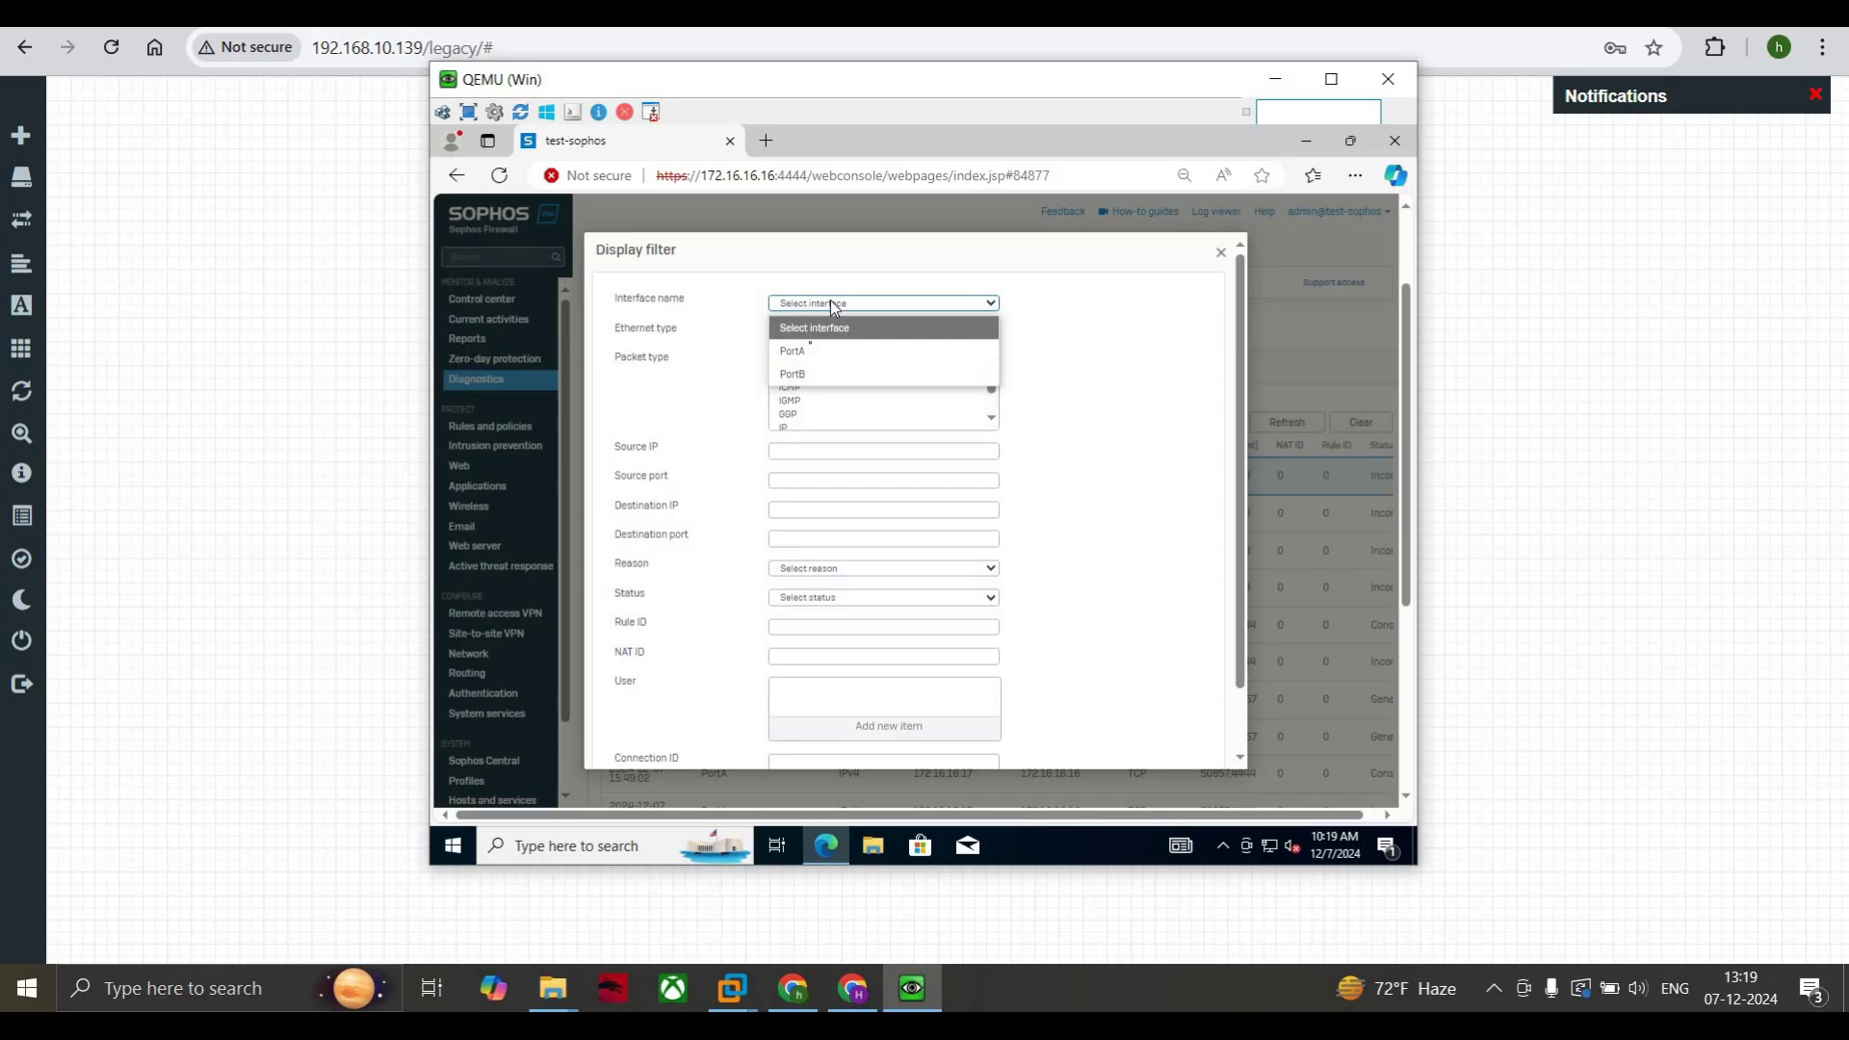
left_click(807, 345)
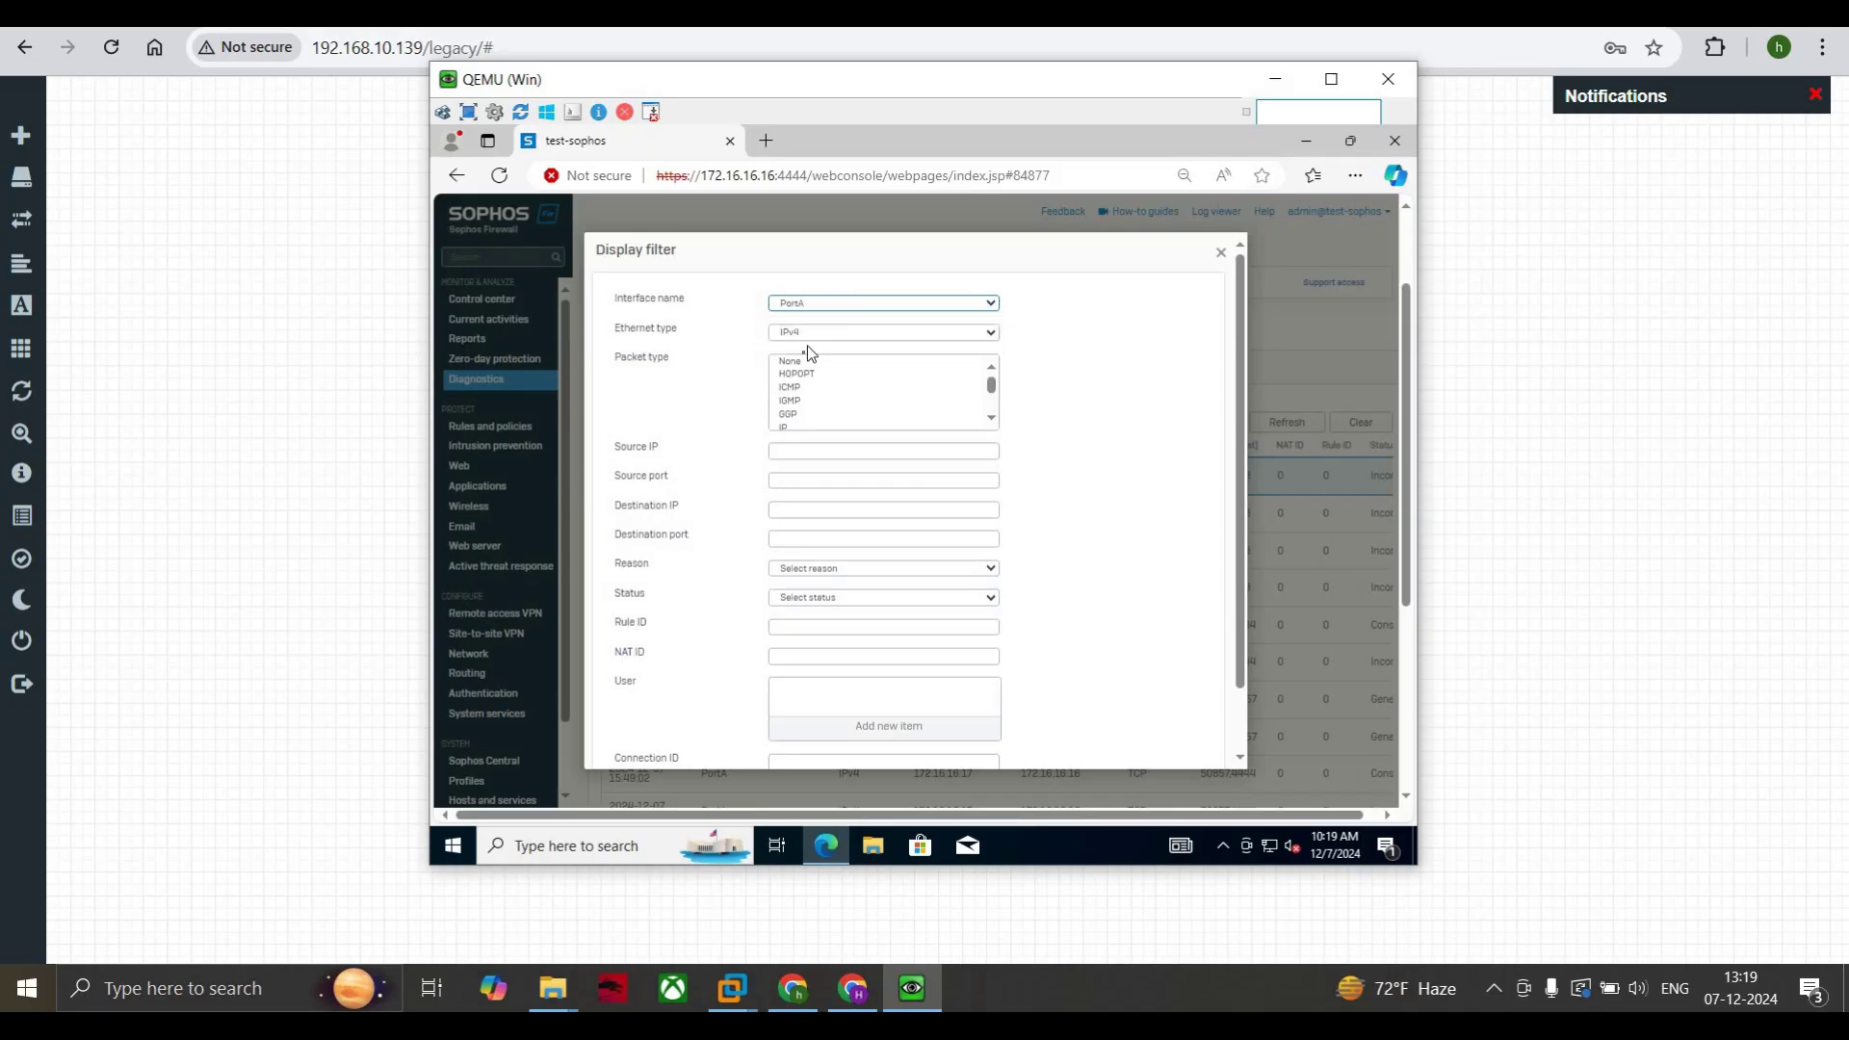
left_click(810, 452)
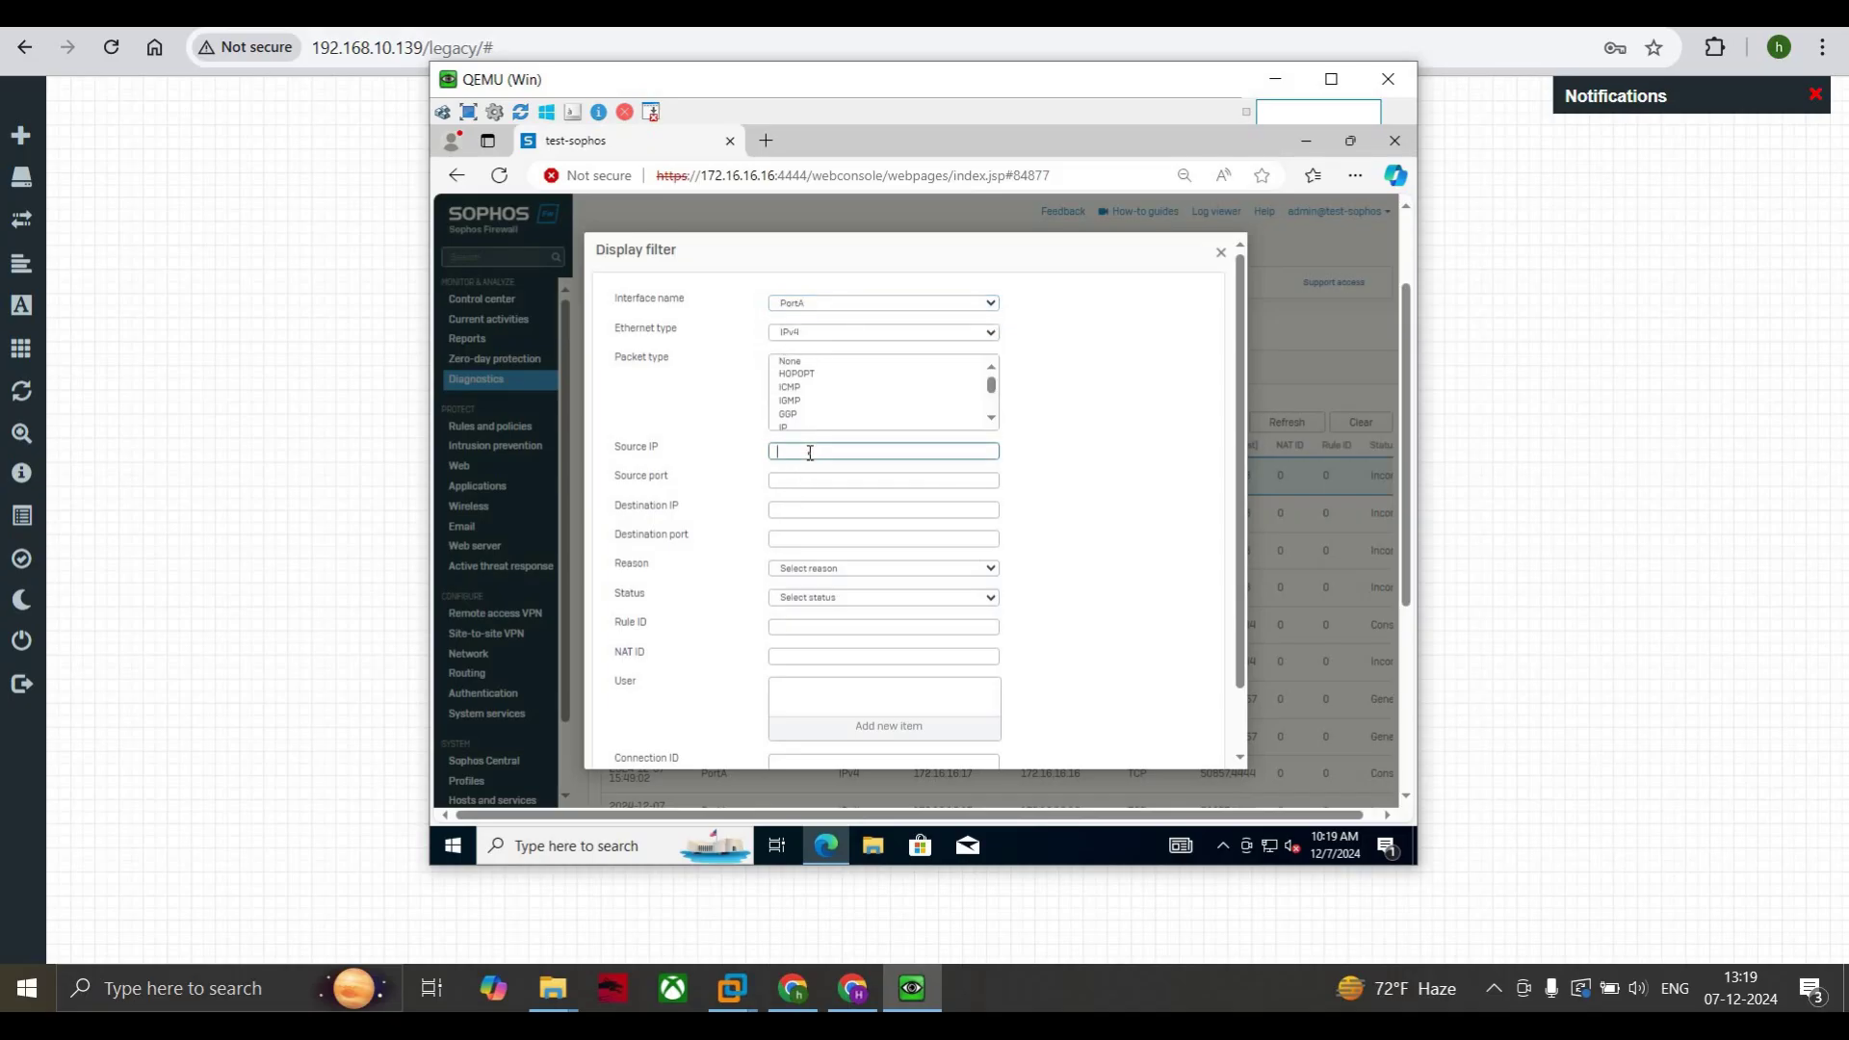
type("172.16.16.17")
scroll(868, 749, "down", 2)
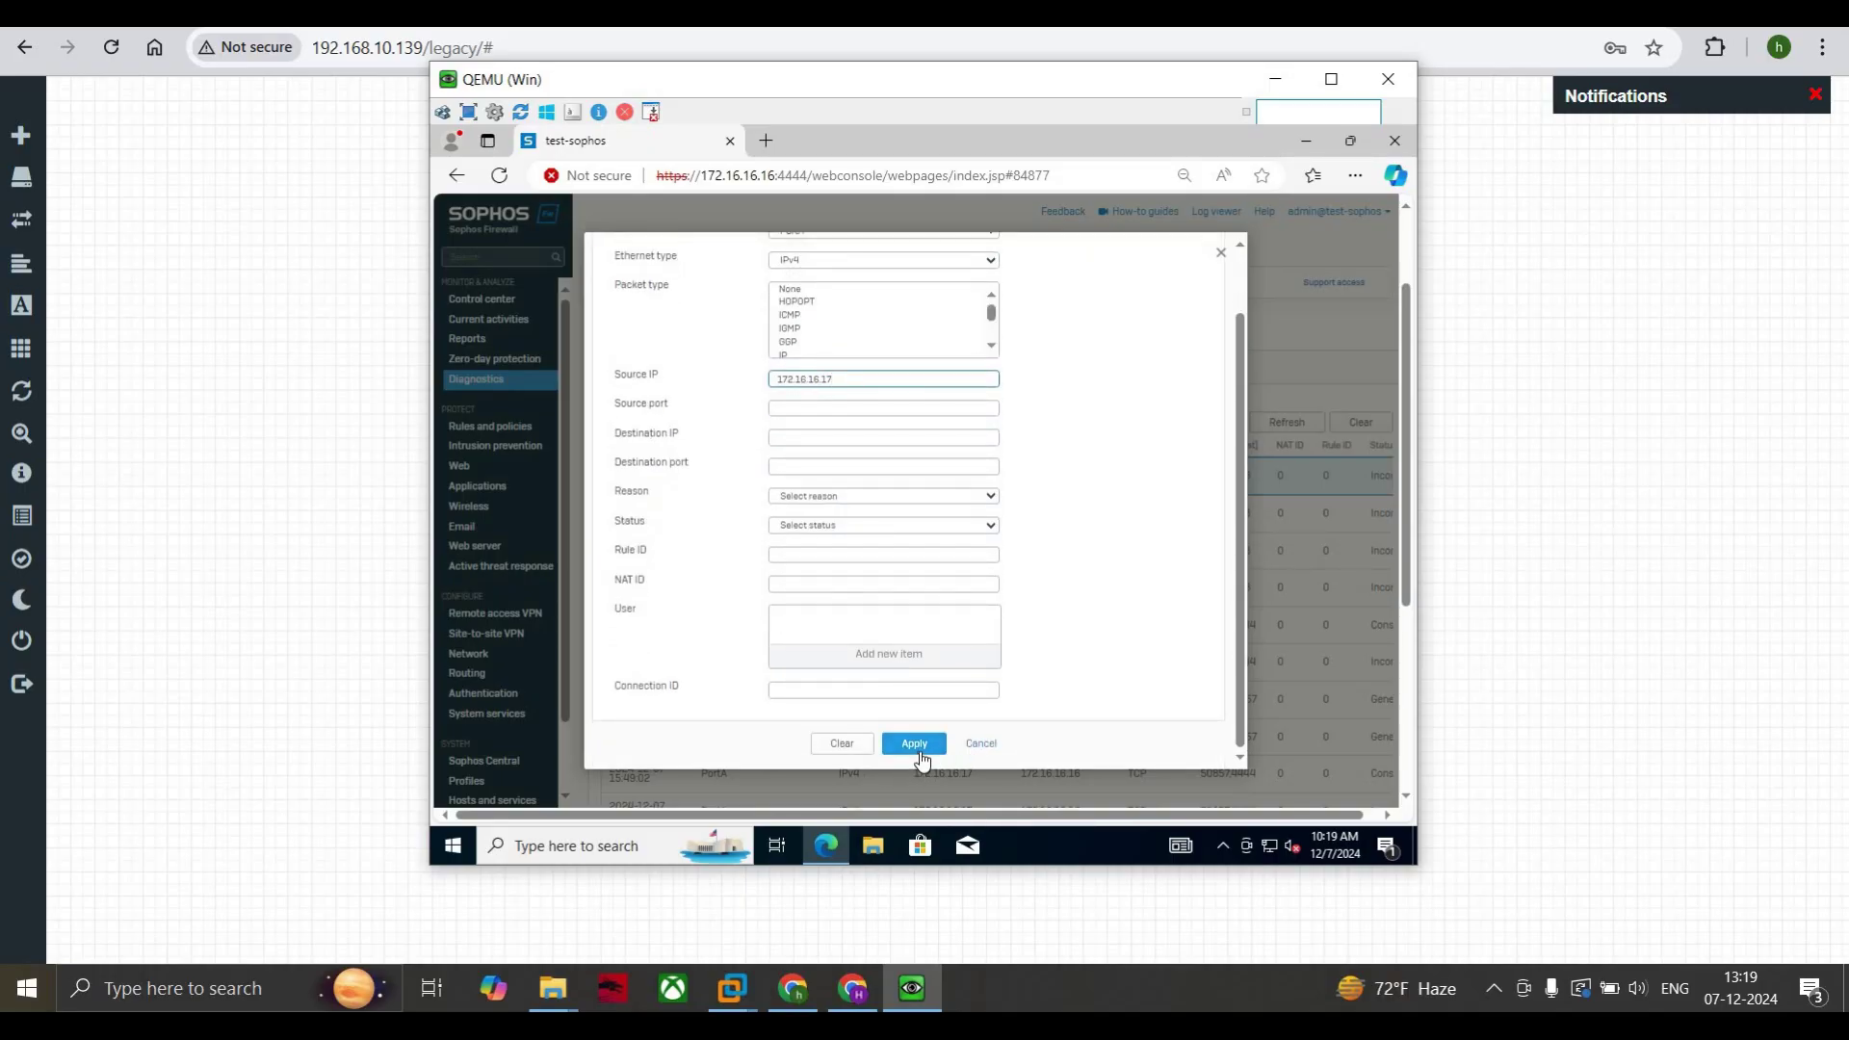
left_click(919, 757)
left_click(883, 512)
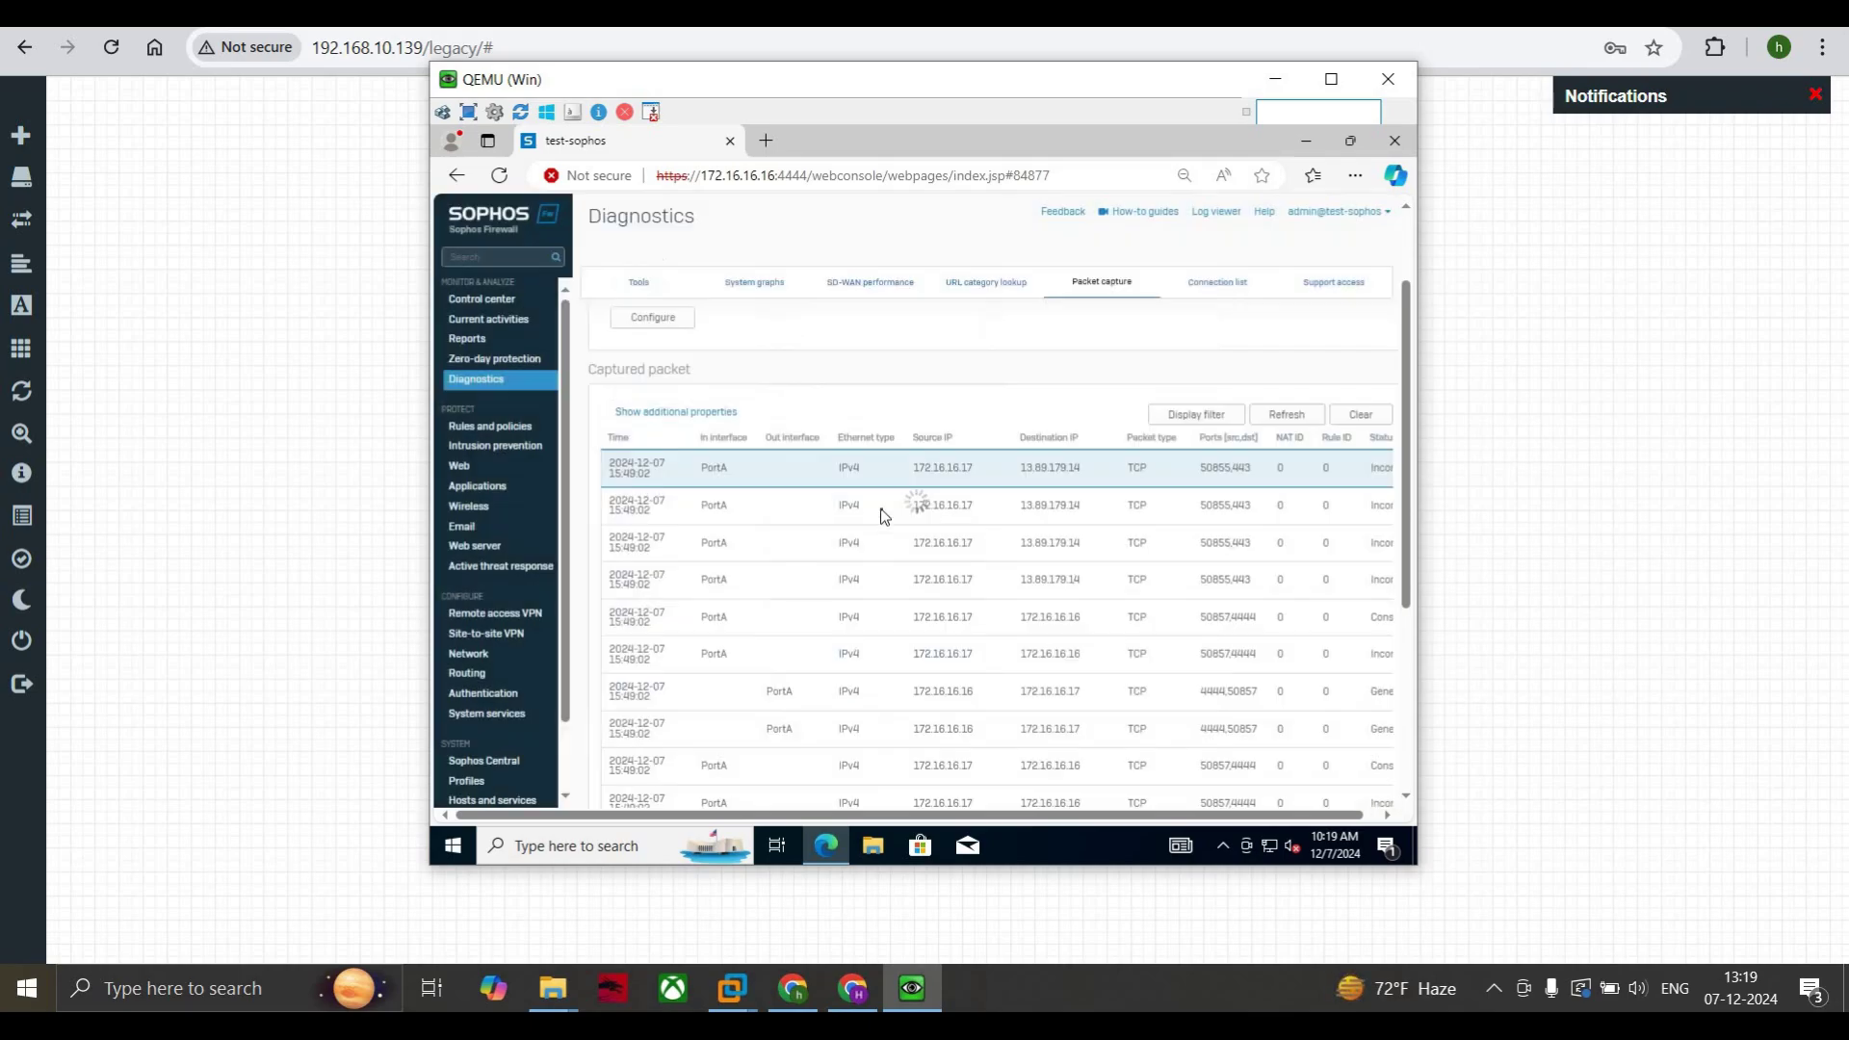
Step: Review the filtered packets' source and destination details, advancing through the result pages to page 3
scroll(878, 512, "down", 3)
scroll(954, 443, "up", 2)
scroll(953, 443, "up", 1)
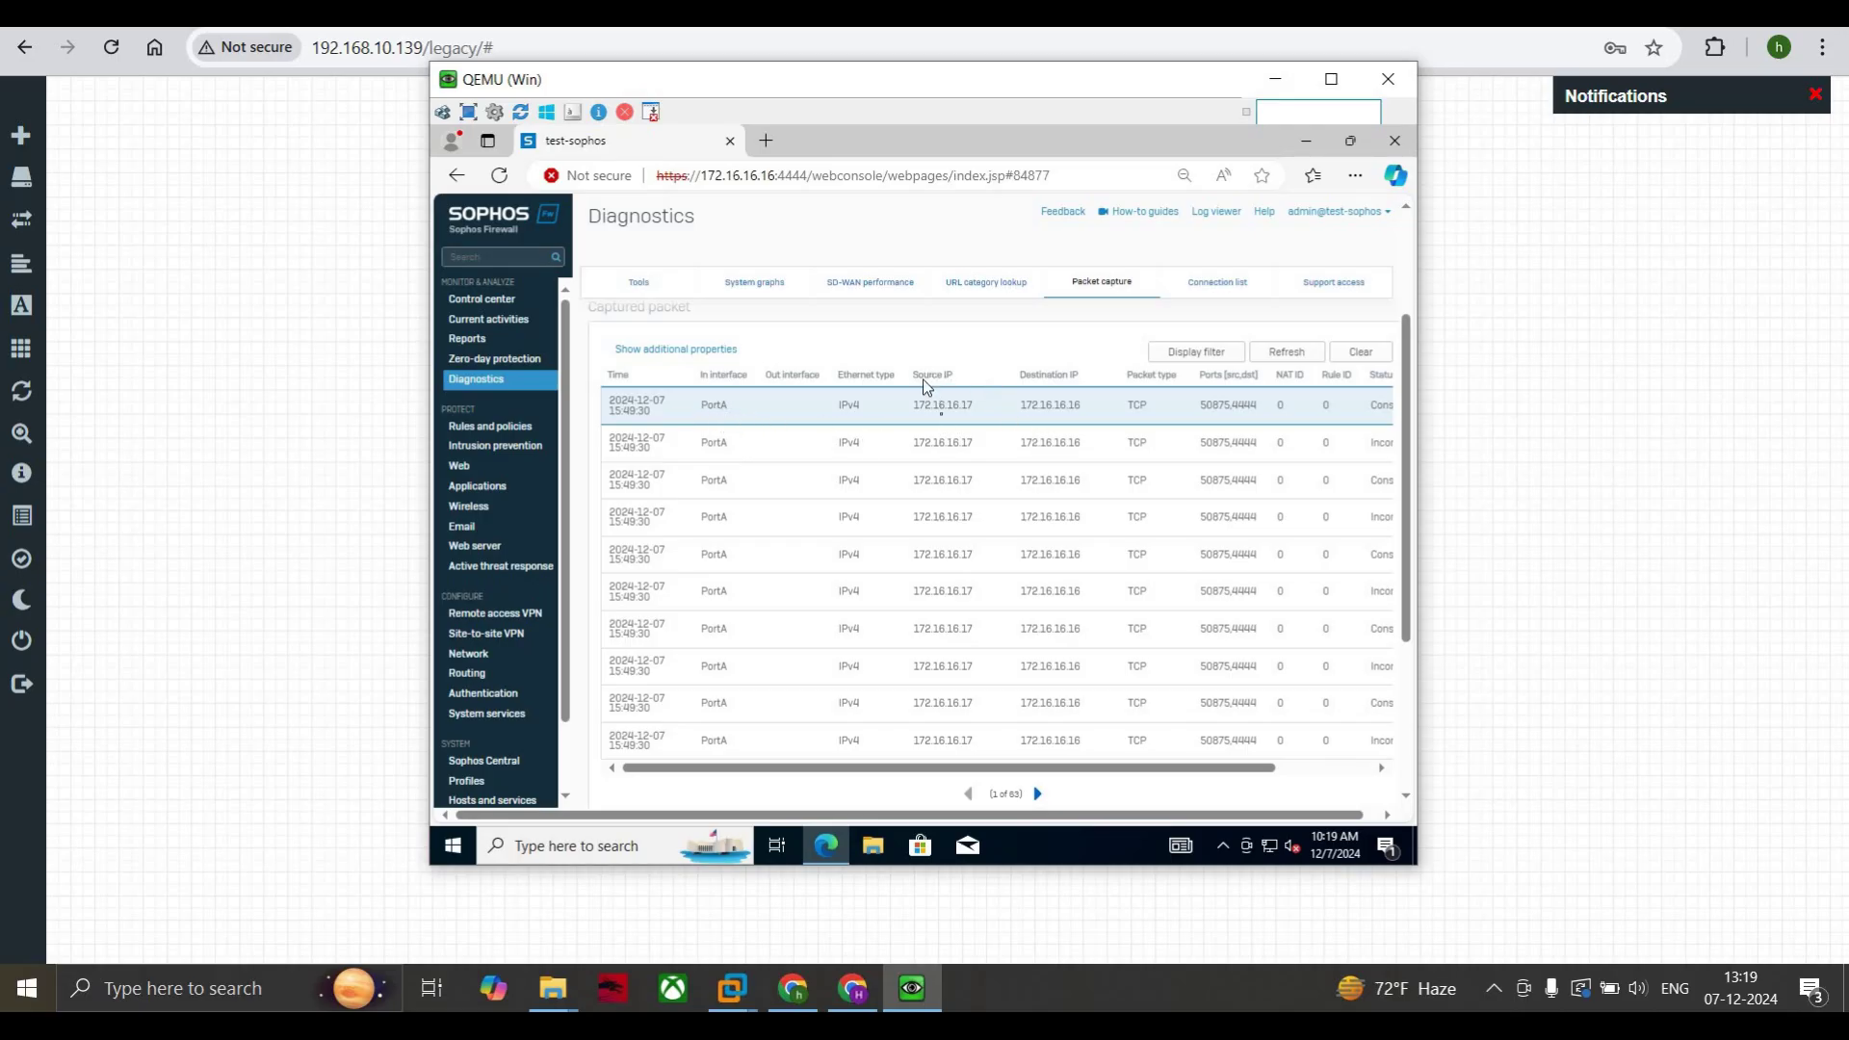
scroll(941, 424, "down", 3)
scroll(945, 432, "up", 2)
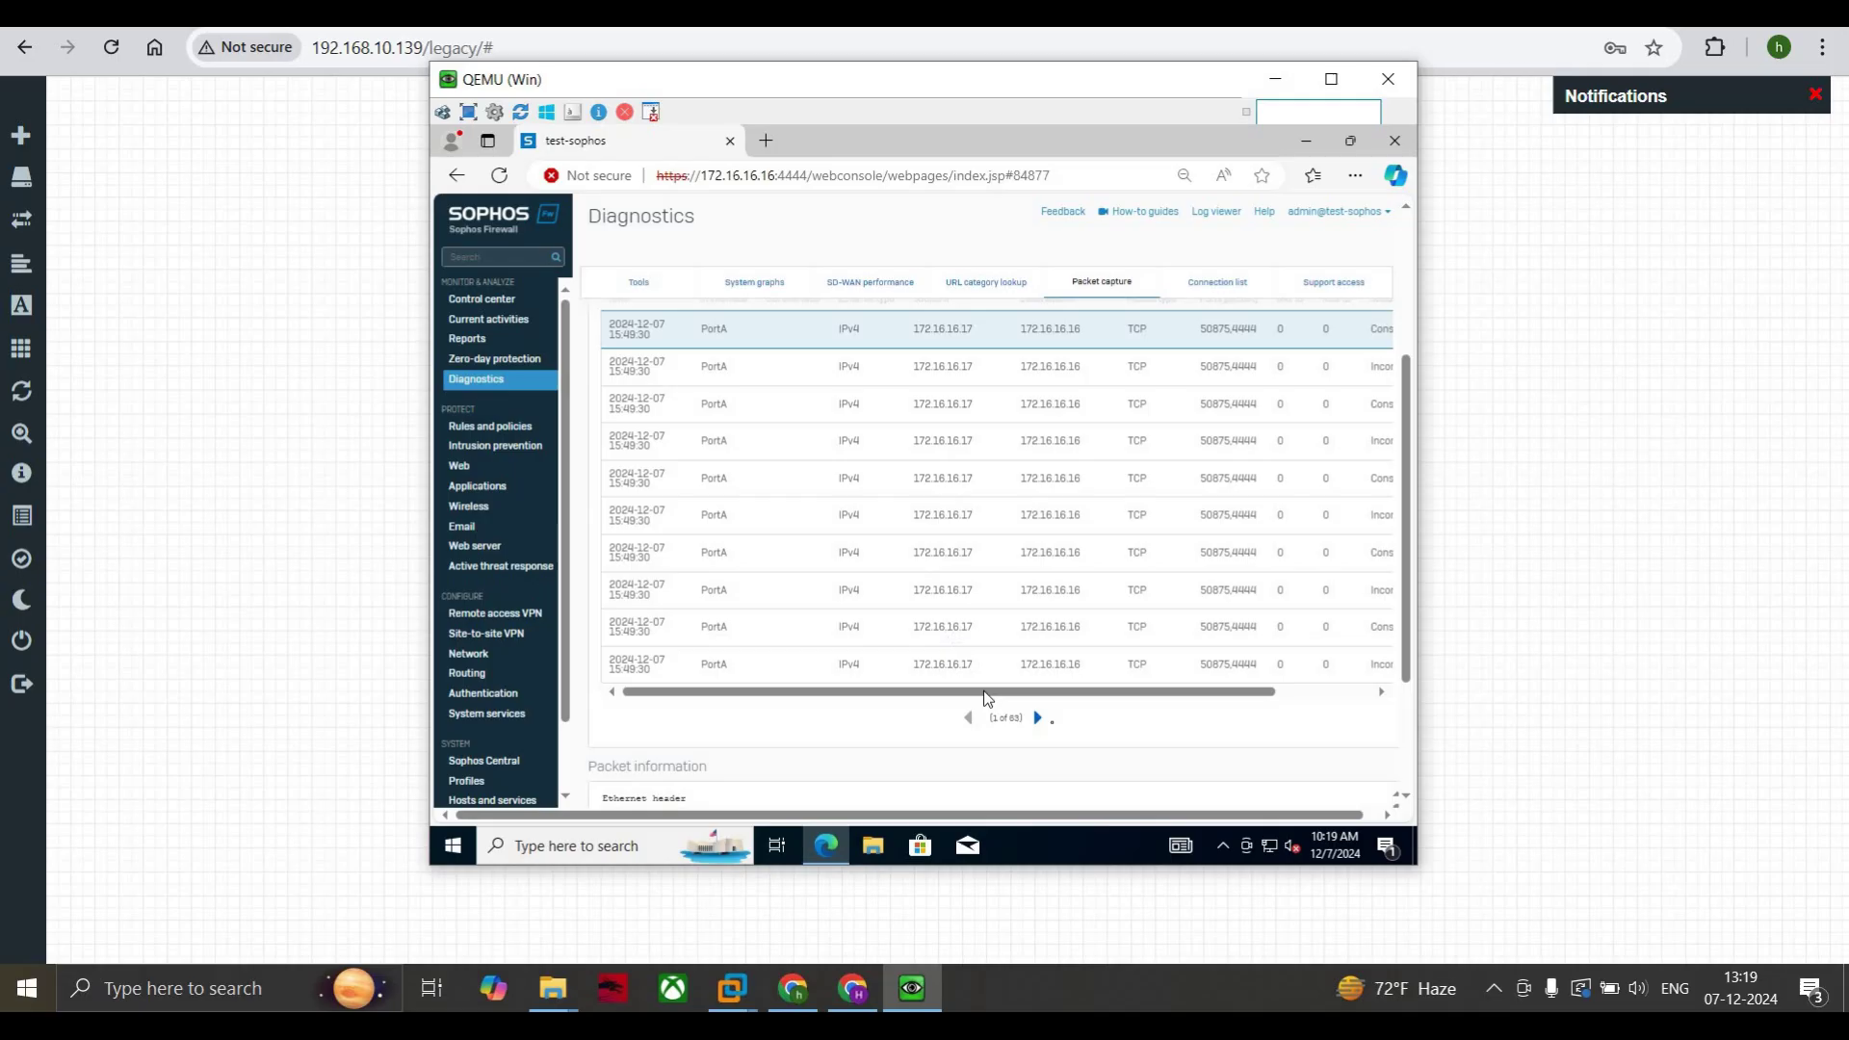
left_click(1038, 717)
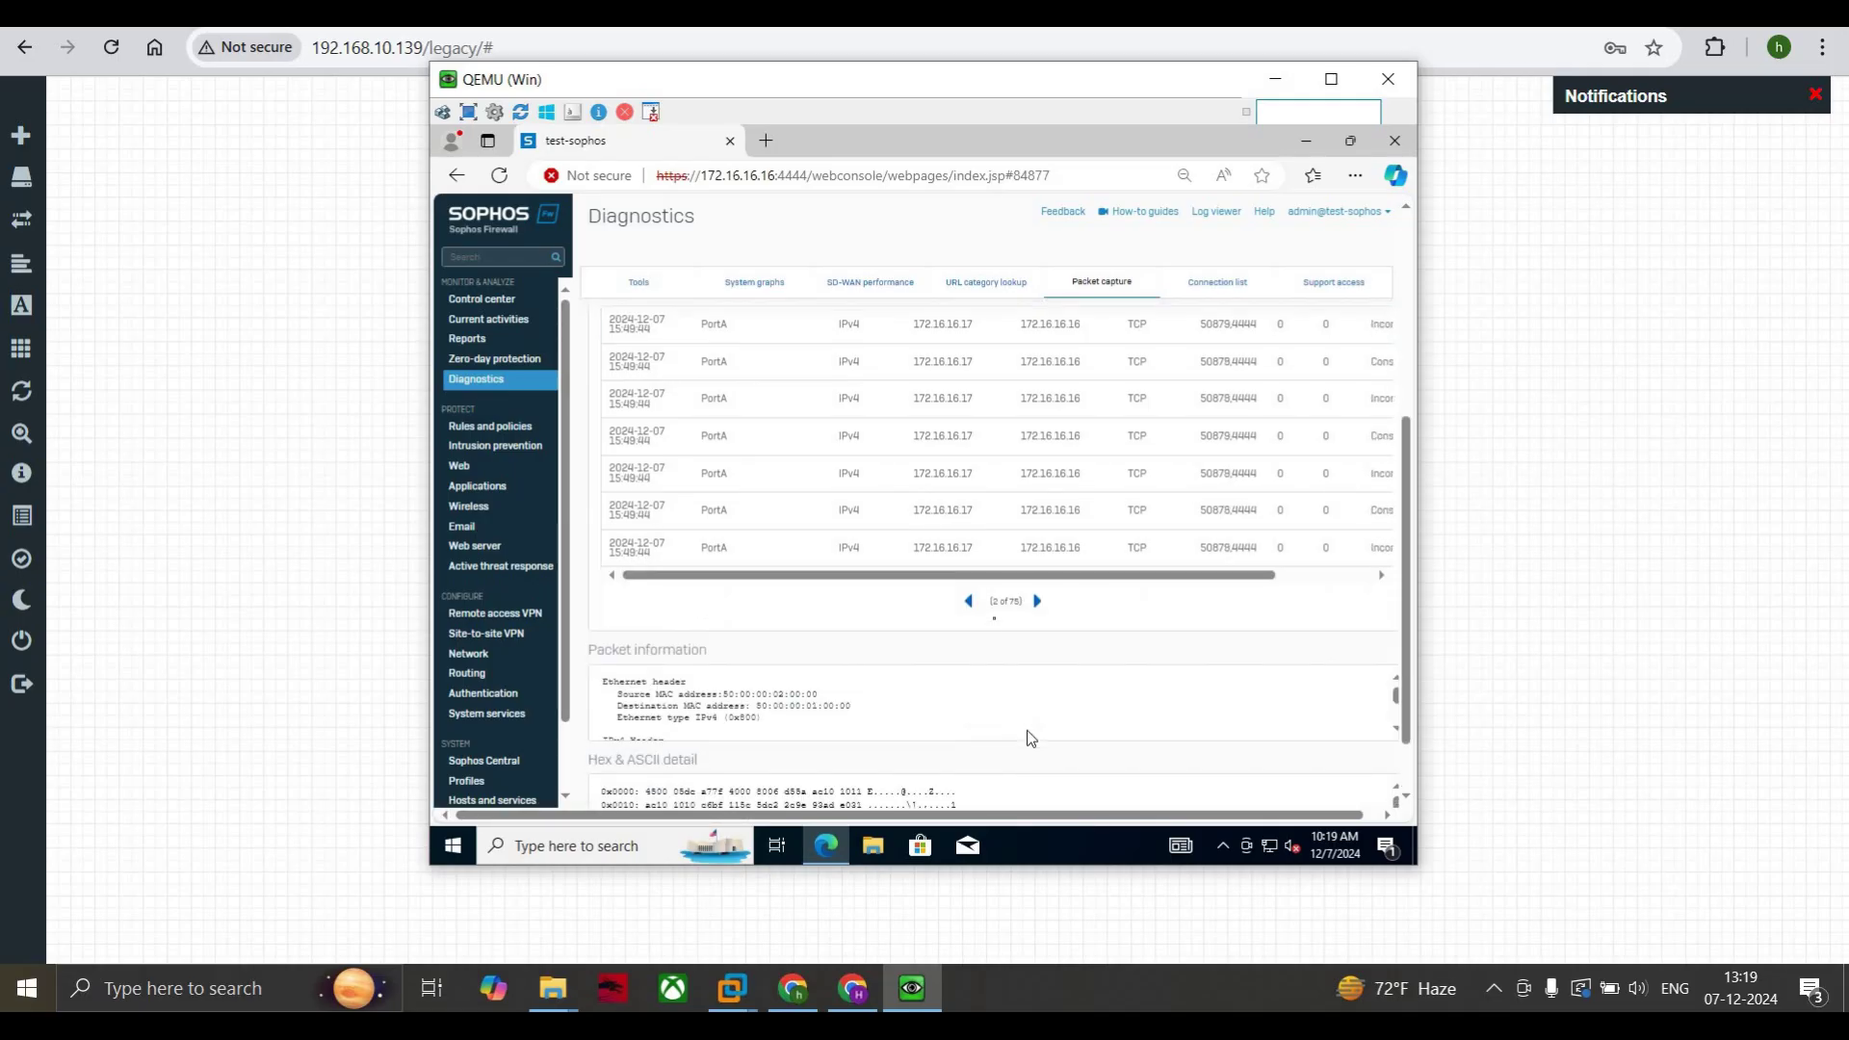
left_click(1035, 601)
scroll(886, 570, "up", 5)
scroll(1086, 575, "down", 5)
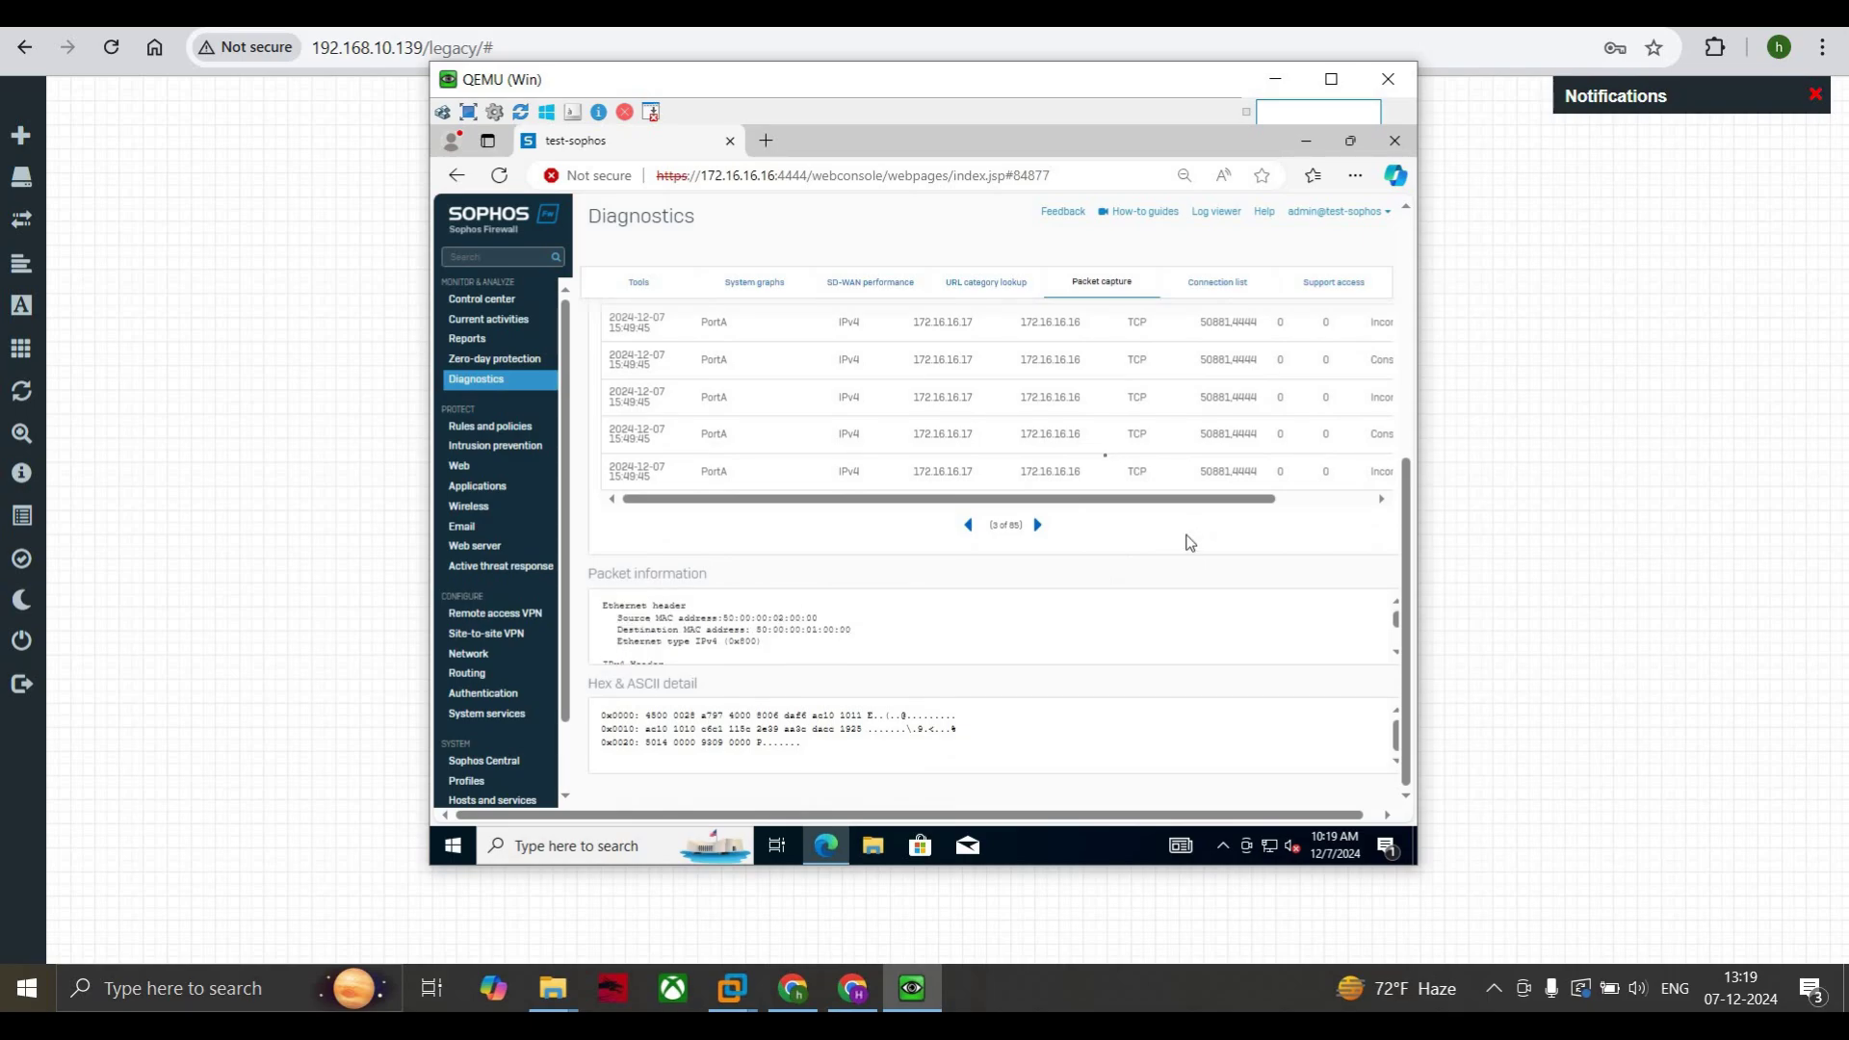
Step: Examine the additional properties available as columns for the captured packets, down to the application properties
scroll(1185, 541, "up", 5)
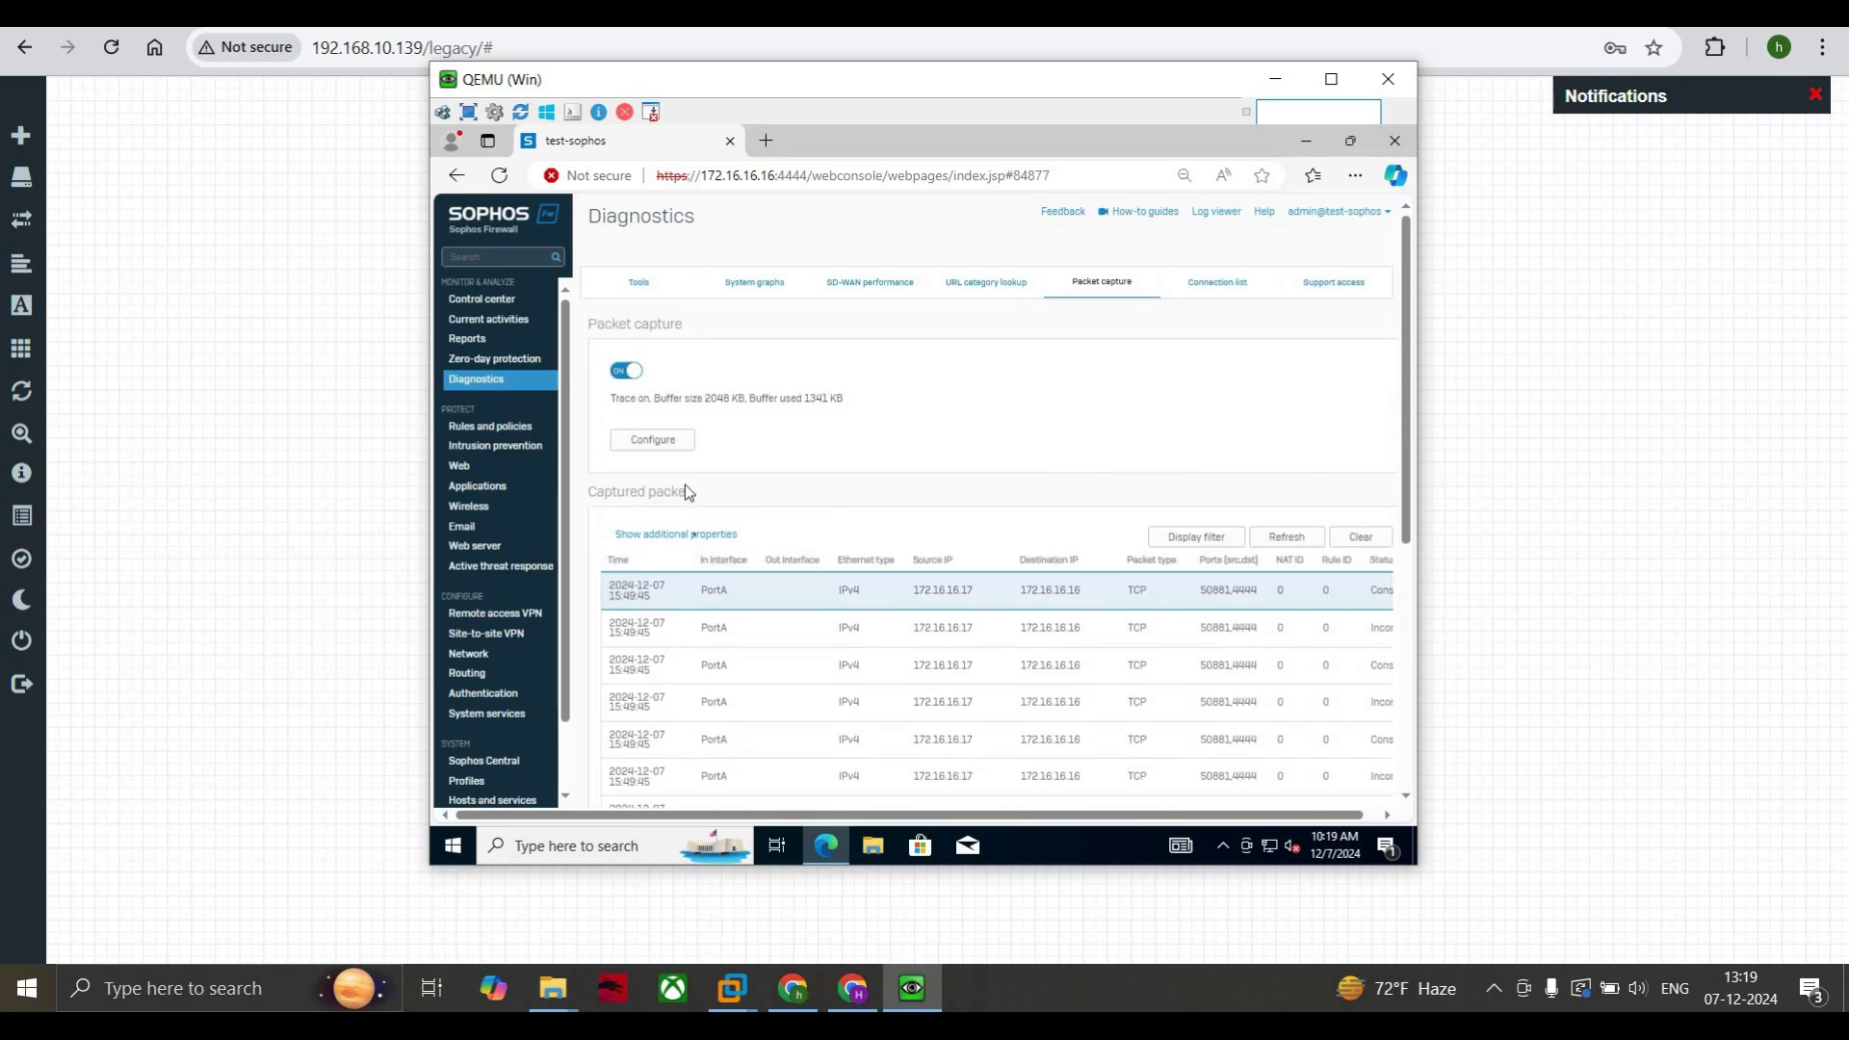
left_click(695, 536)
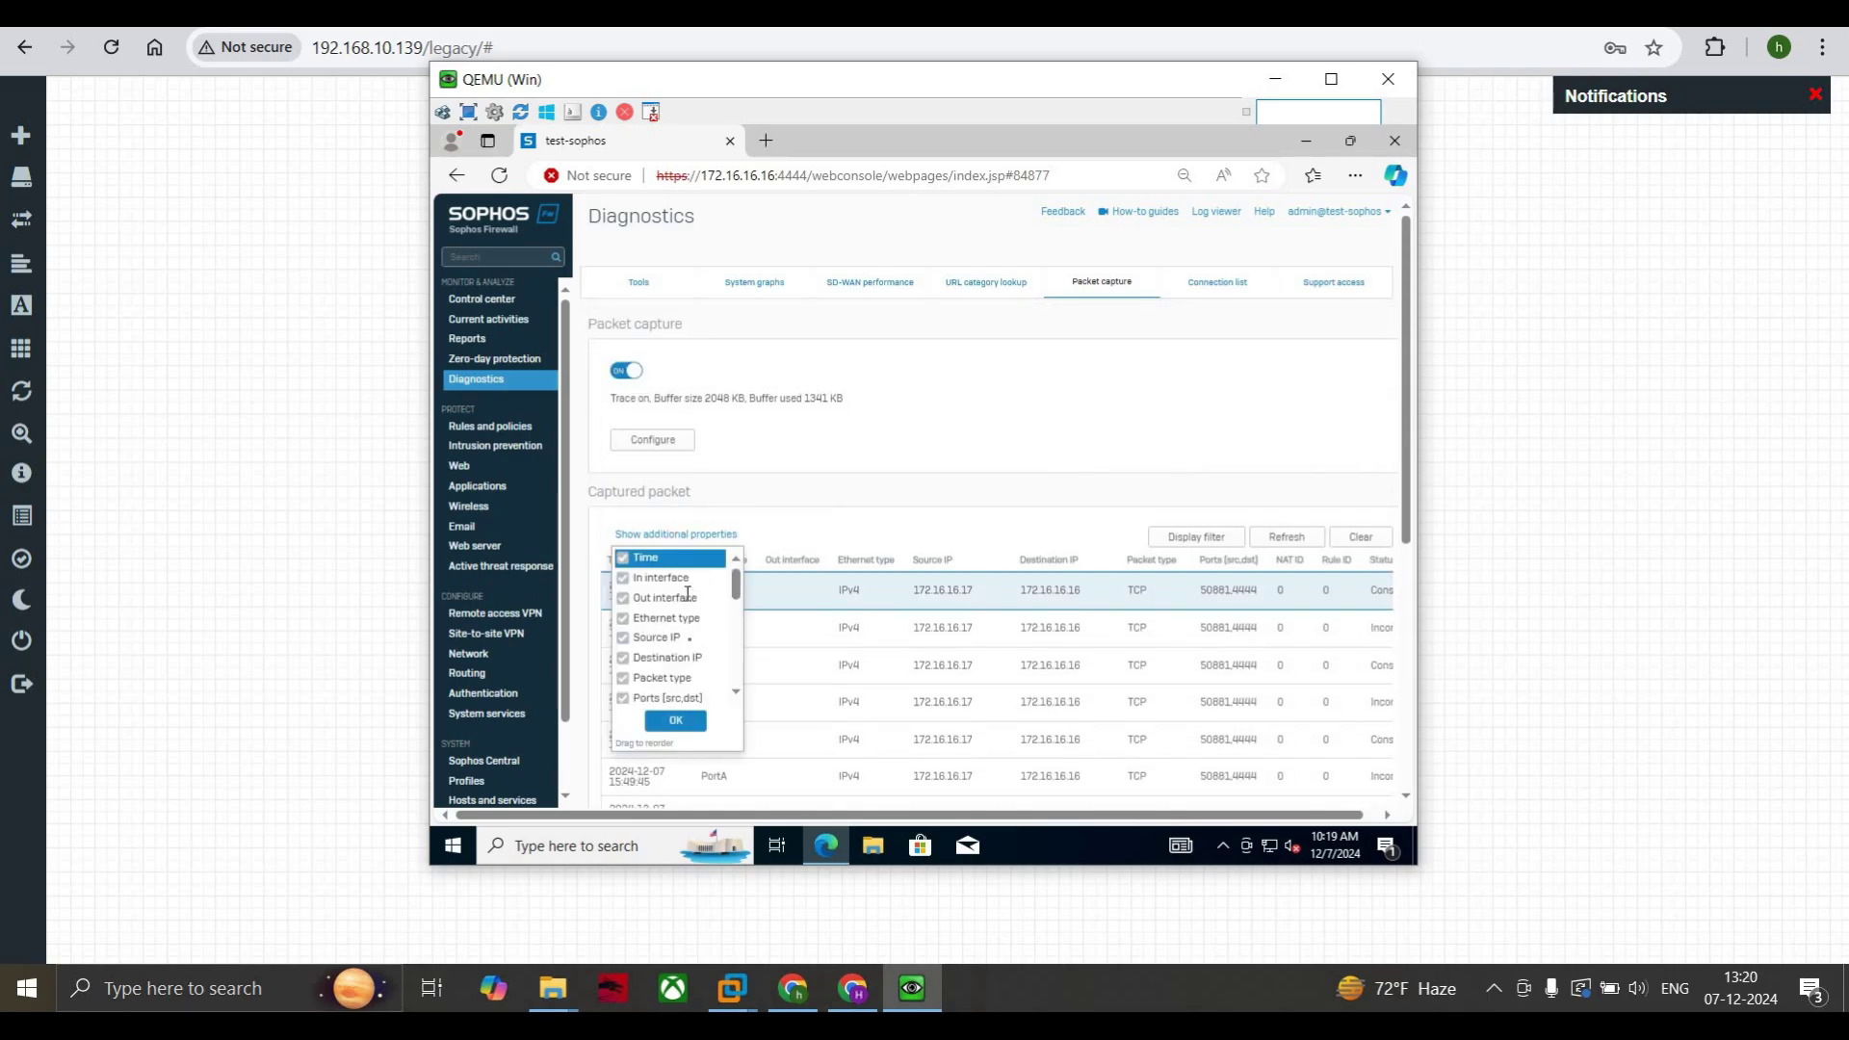
scroll(690, 638, "down", 5)
scroll(689, 639, "down", 2)
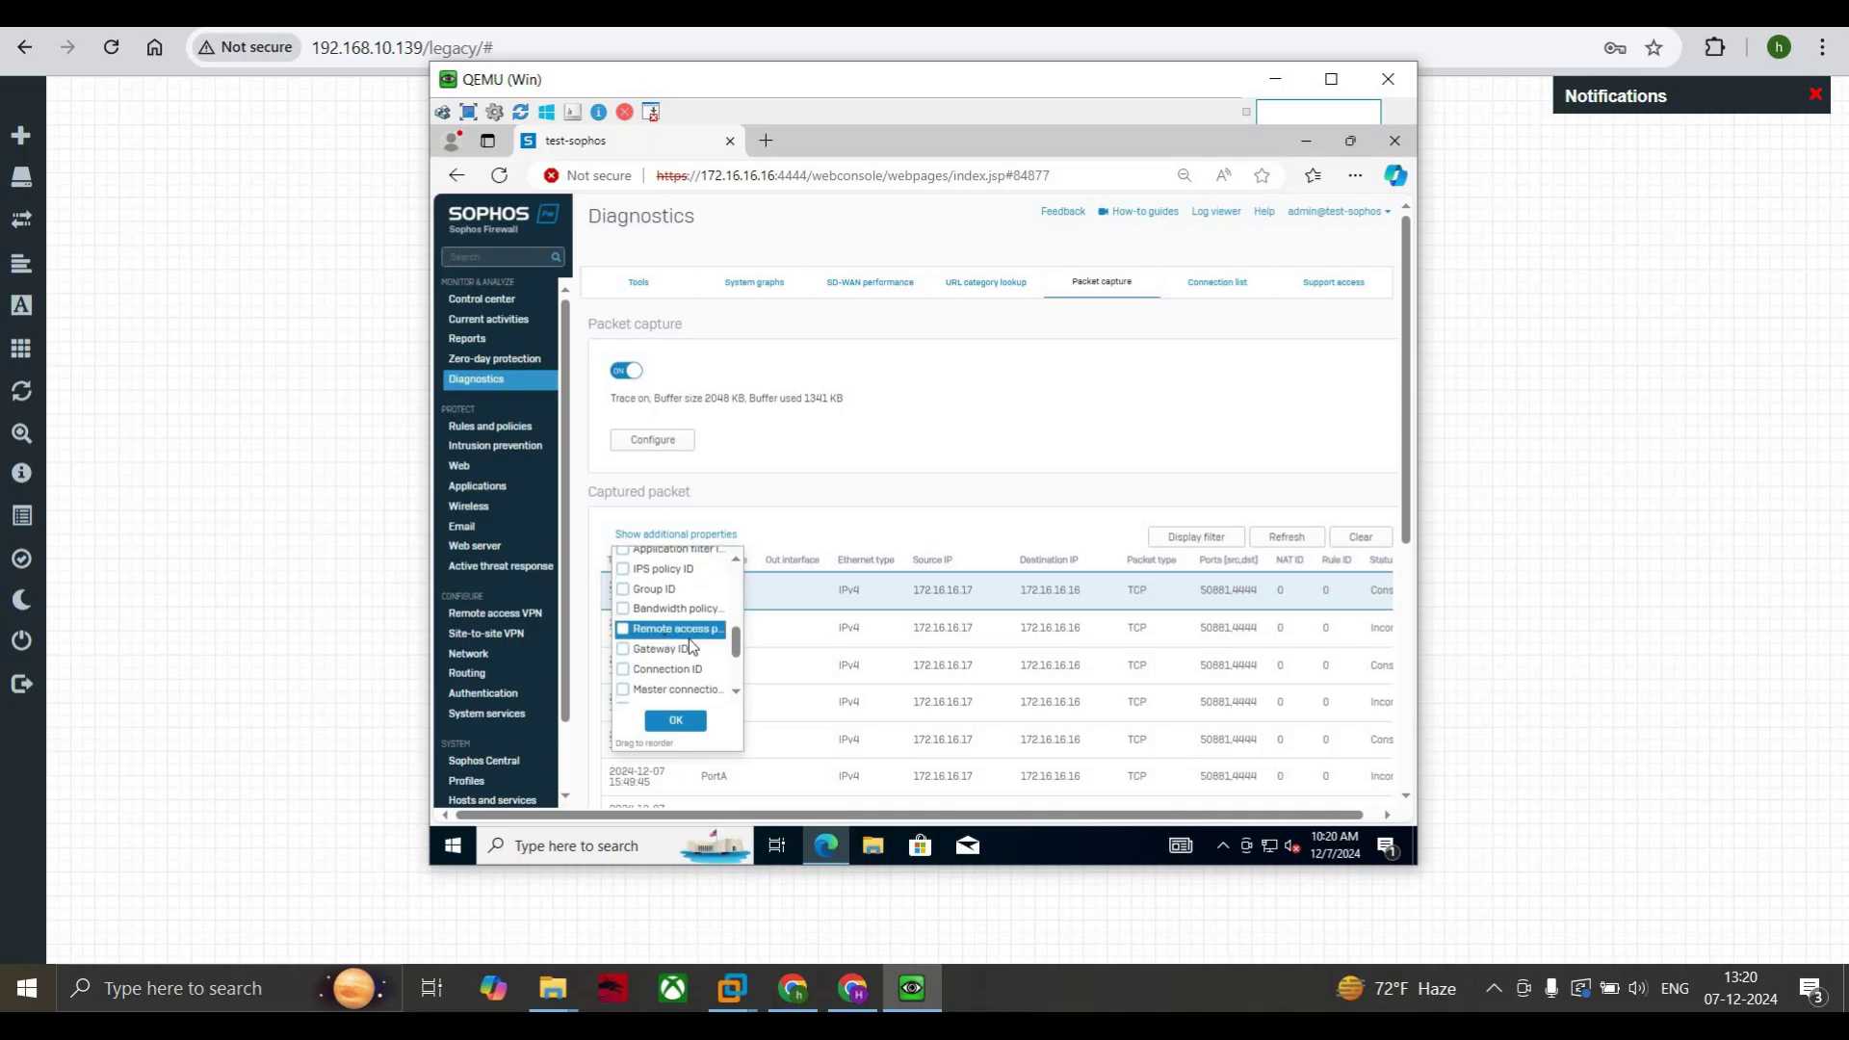
scroll(659, 630, "down", 3)
mouse_move(659, 630)
left_mouse_down()
mouse_move(660, 614)
mouse_move(690, 649)
left_mouse_up()
scroll(690, 649, "down", 1)
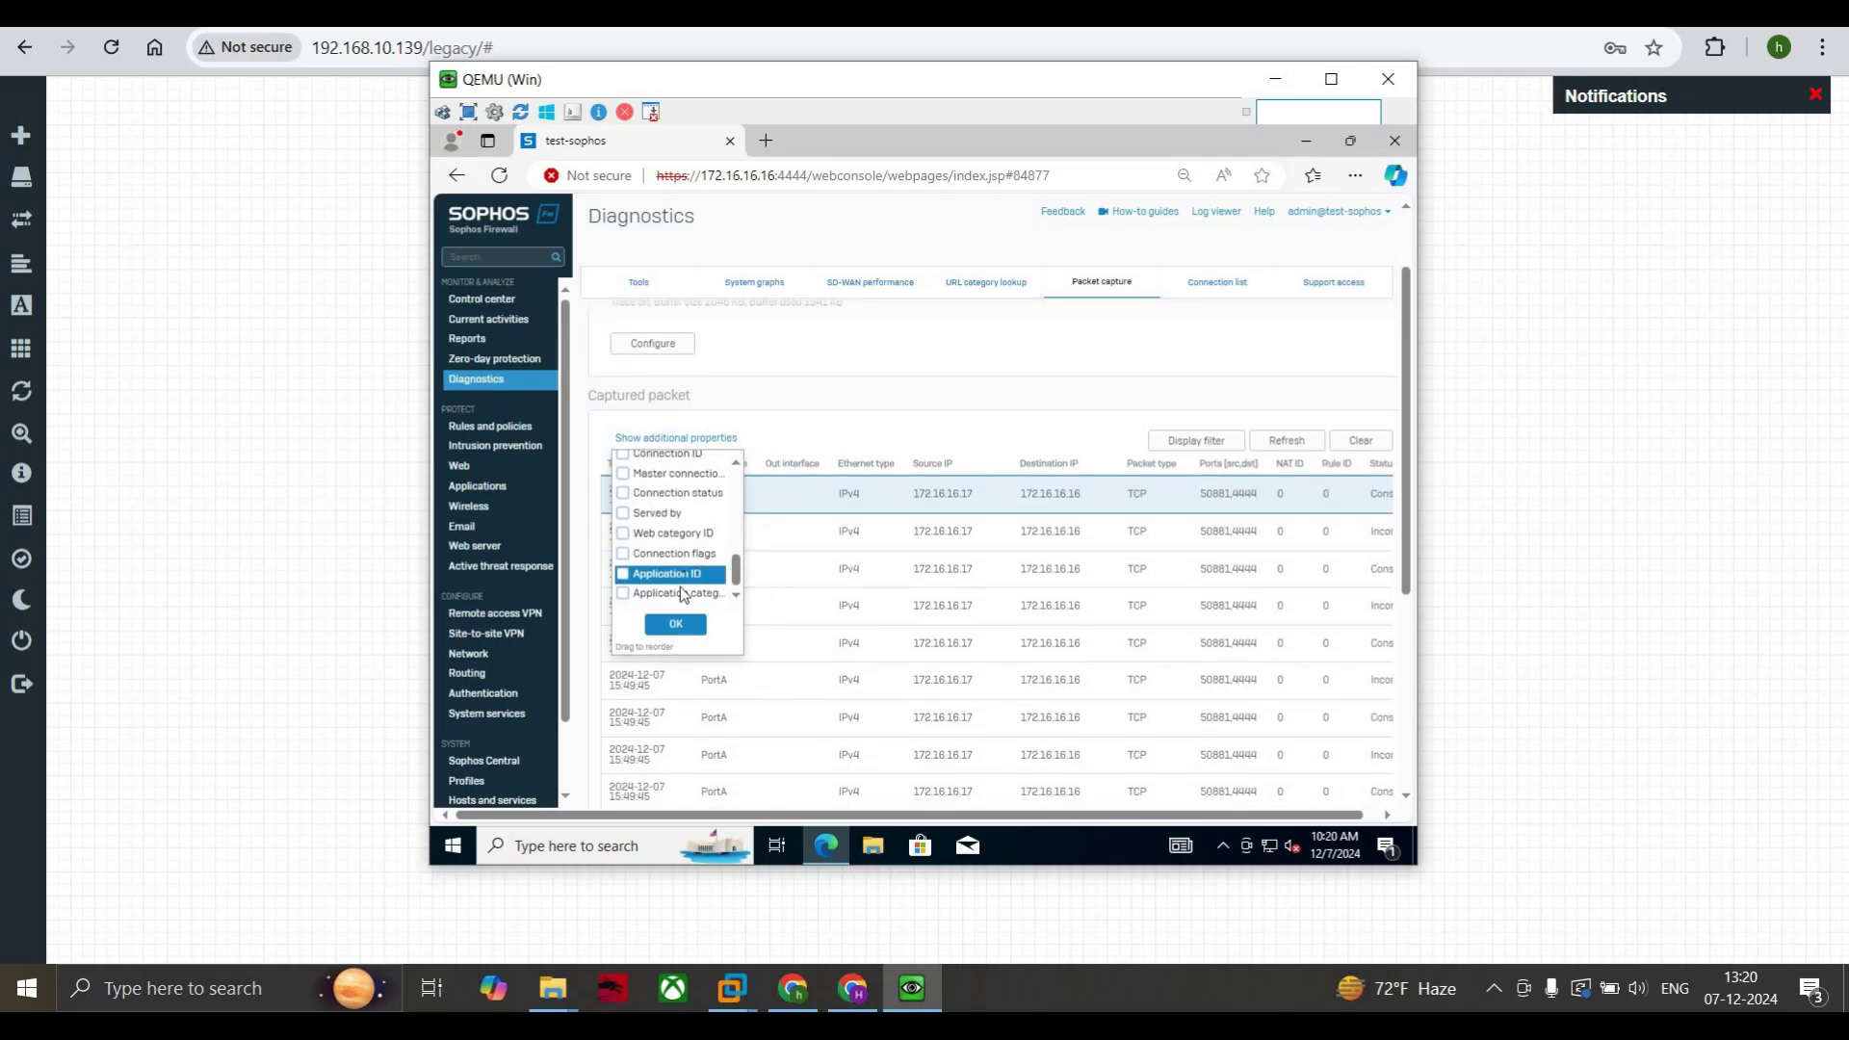
scroll(686, 583, "down", 3)
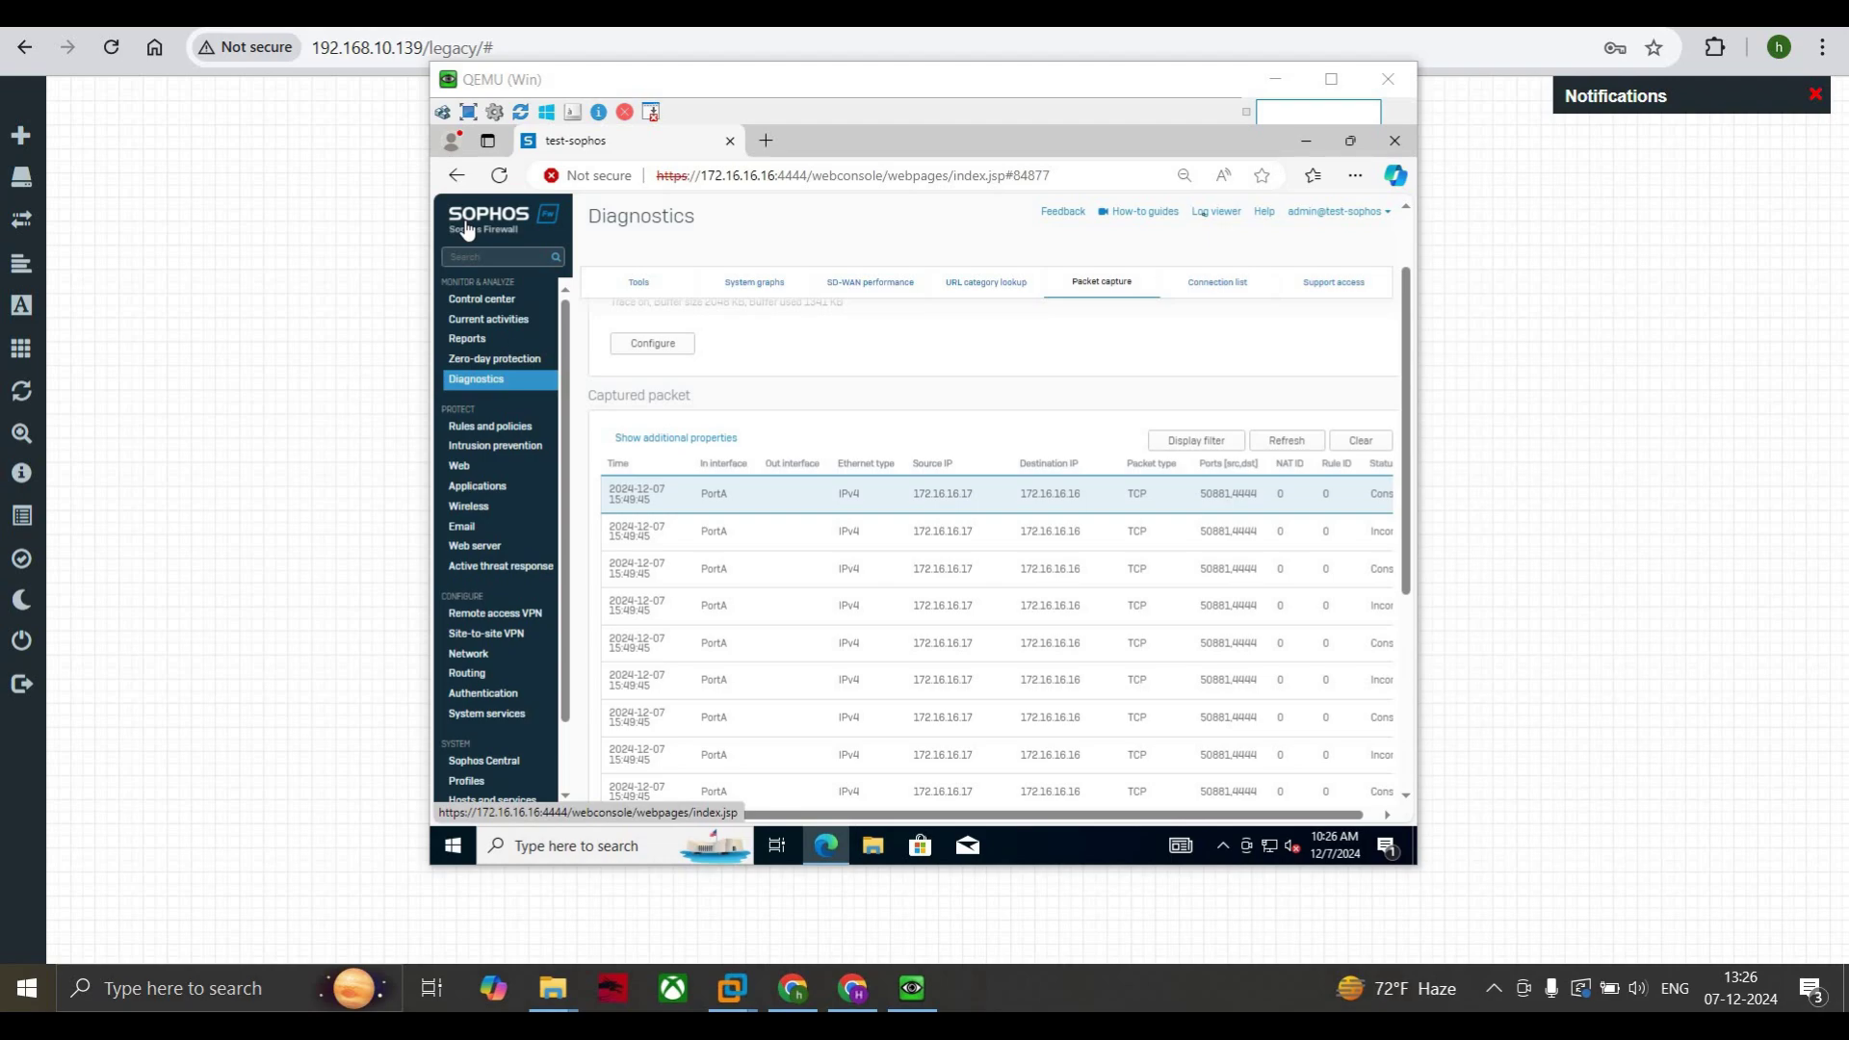
Step: Open the Log viewer and add a filter where Src IP is 172.16.16.17
left_click(466, 229)
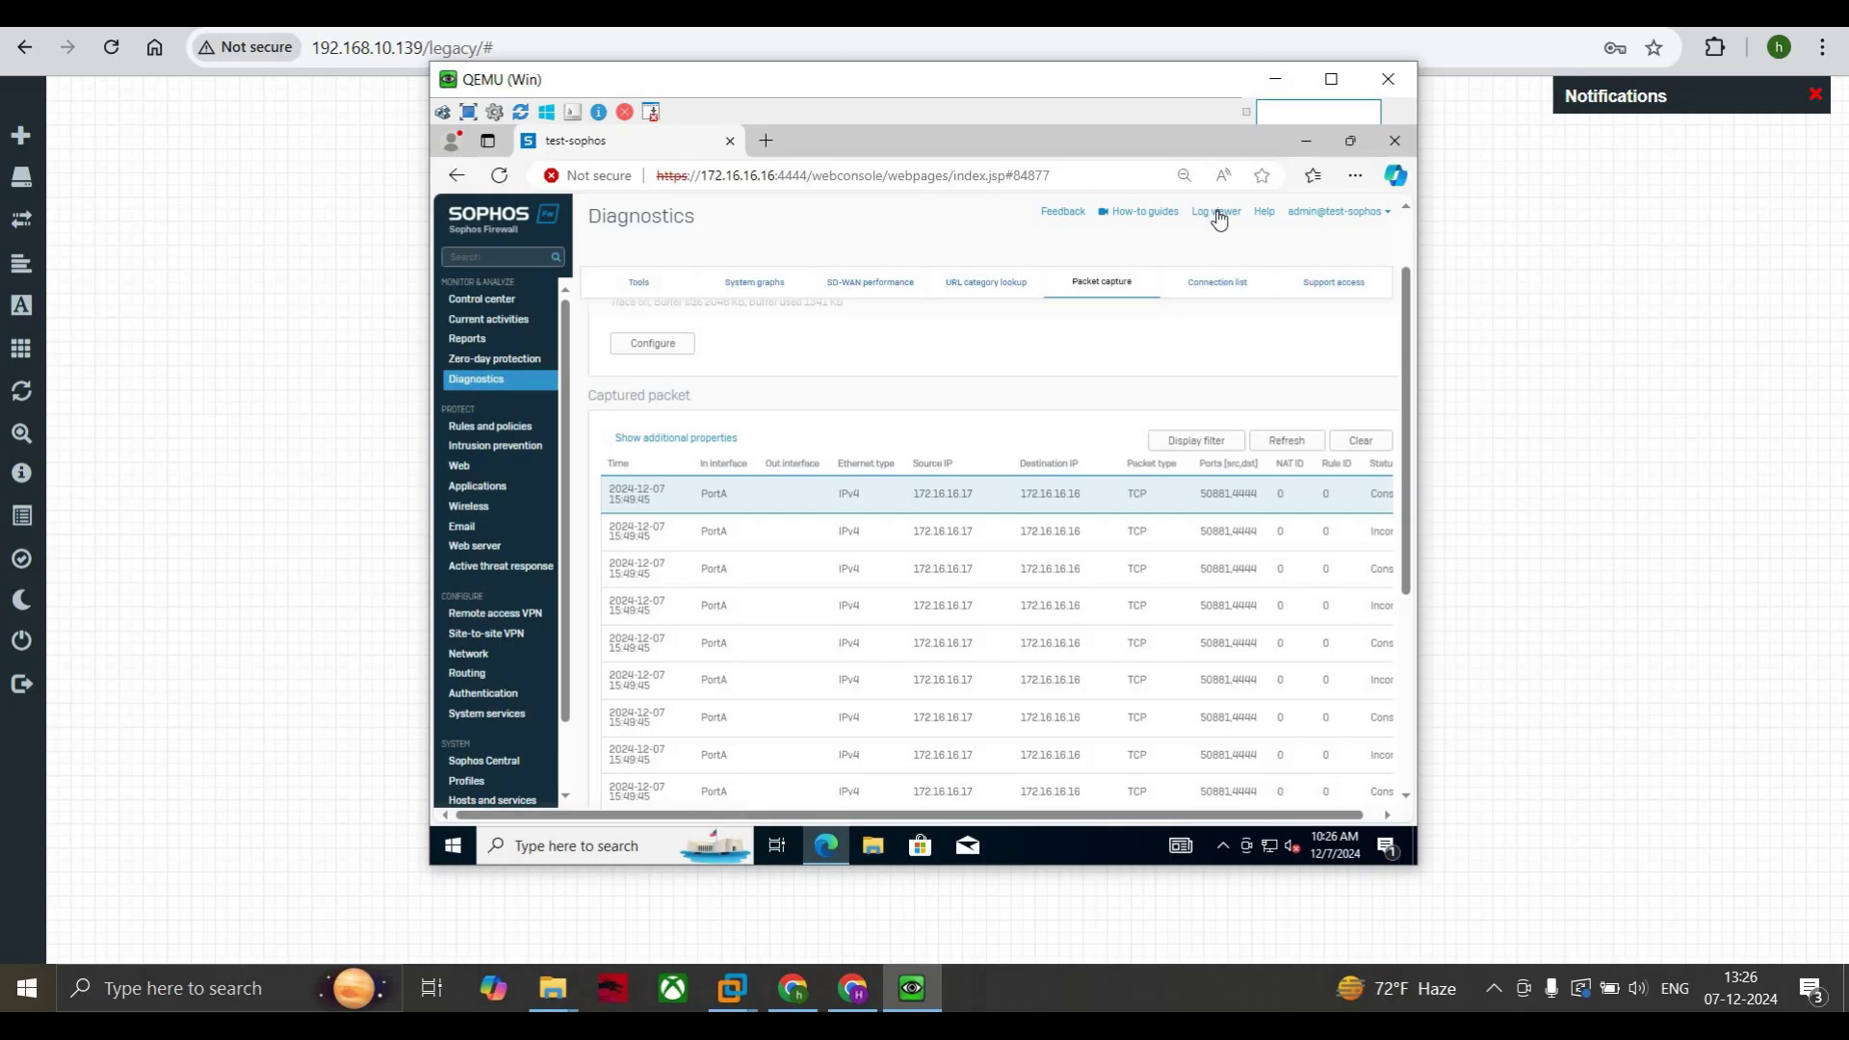
left_click(1217, 213)
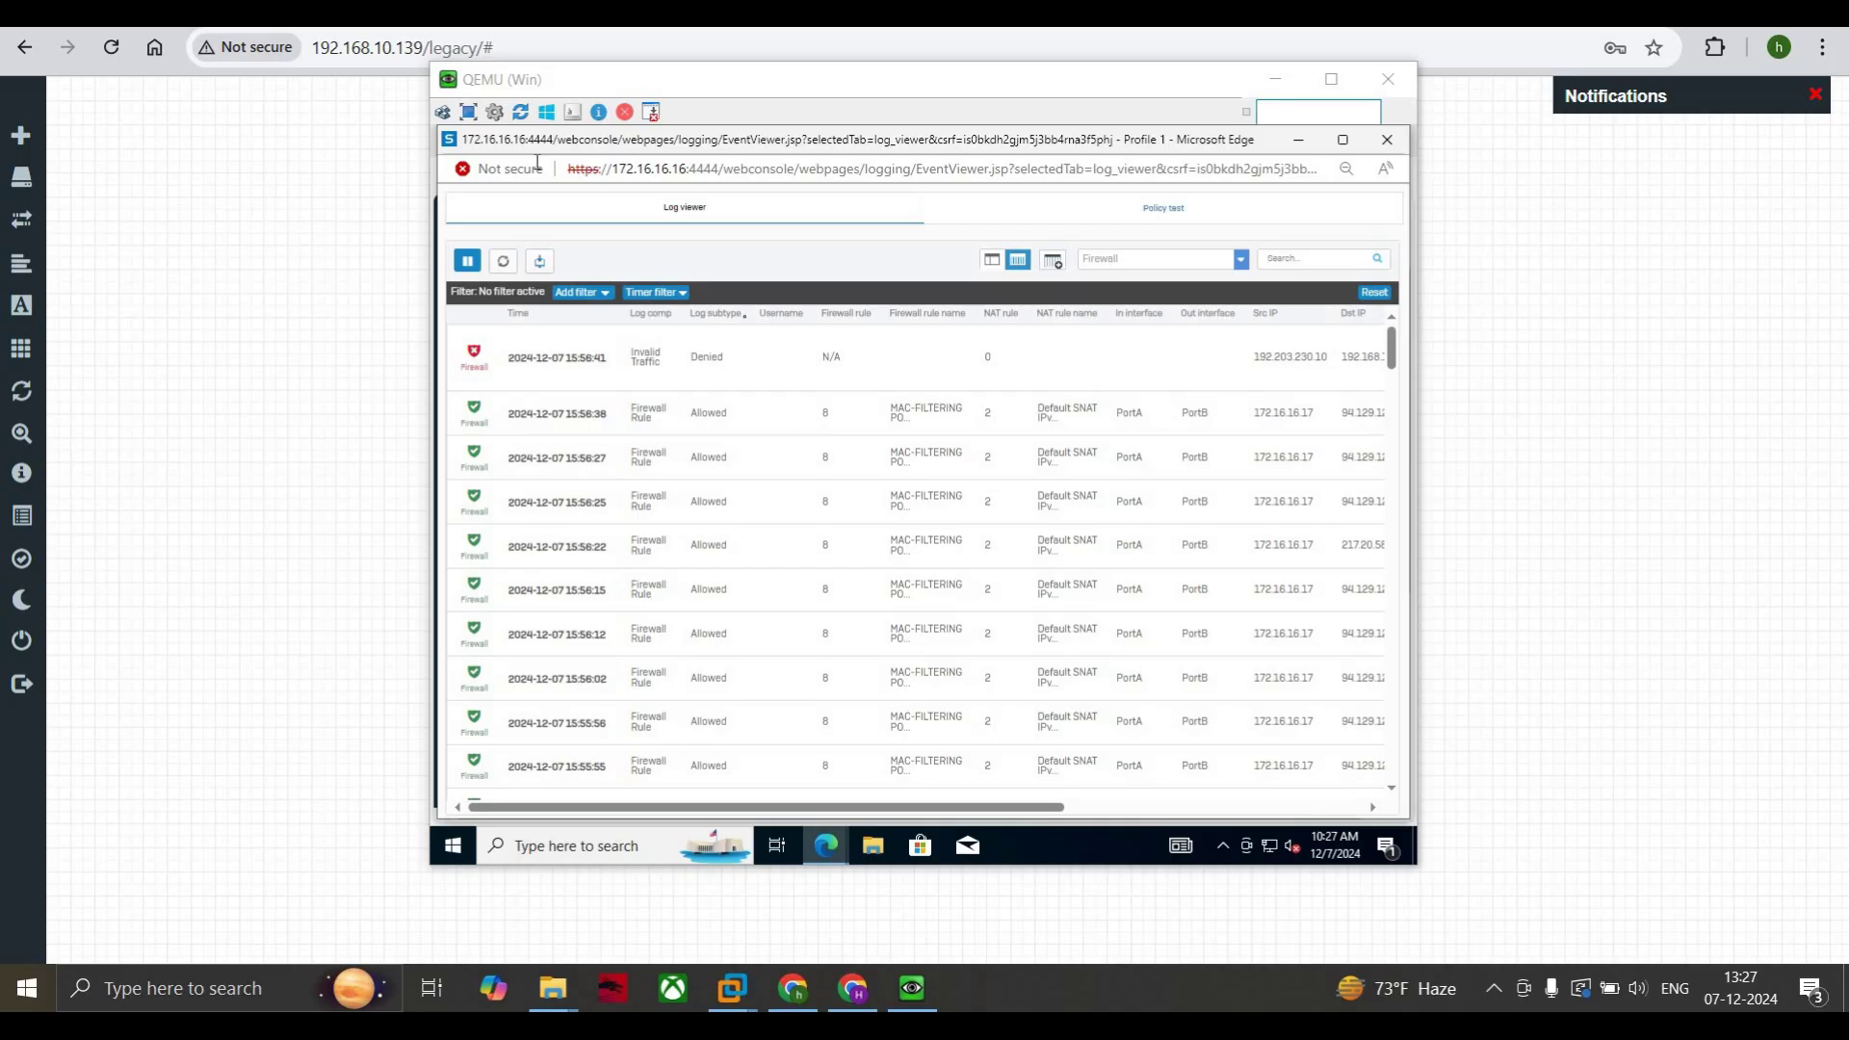
left_click(581, 292)
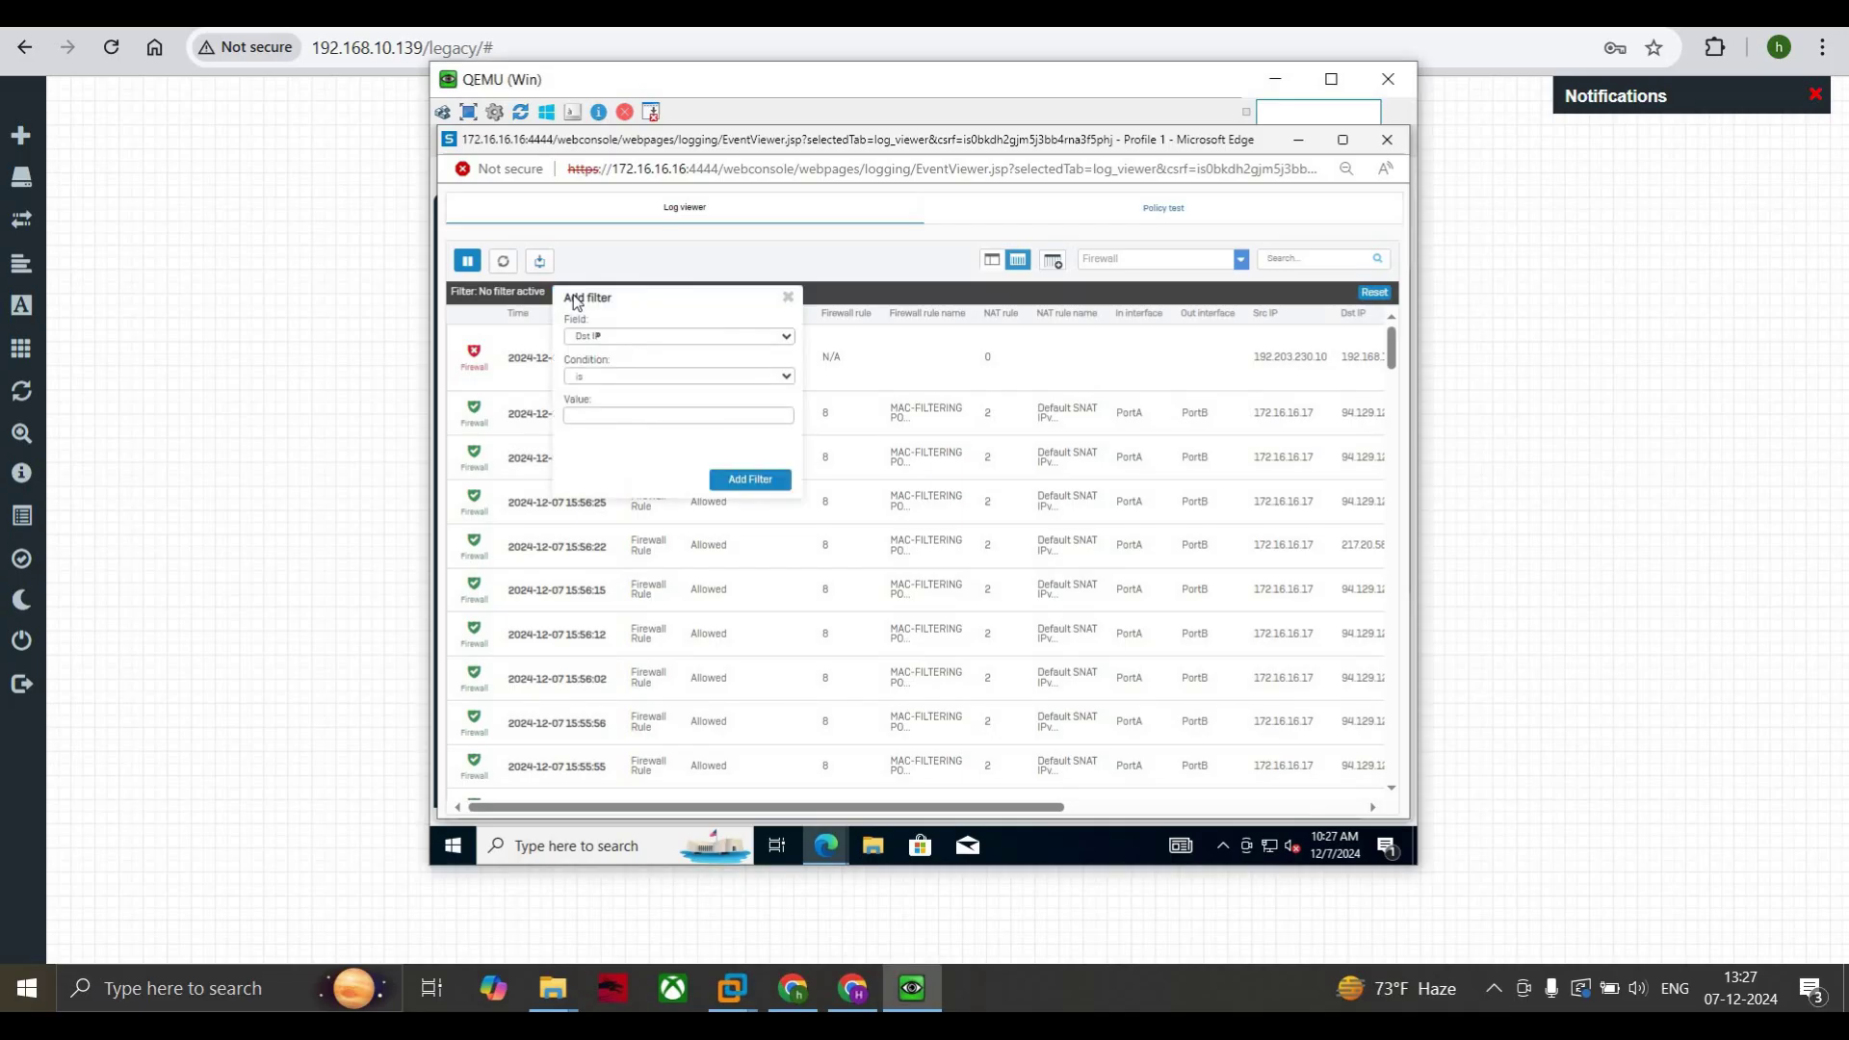
left_click(597, 336)
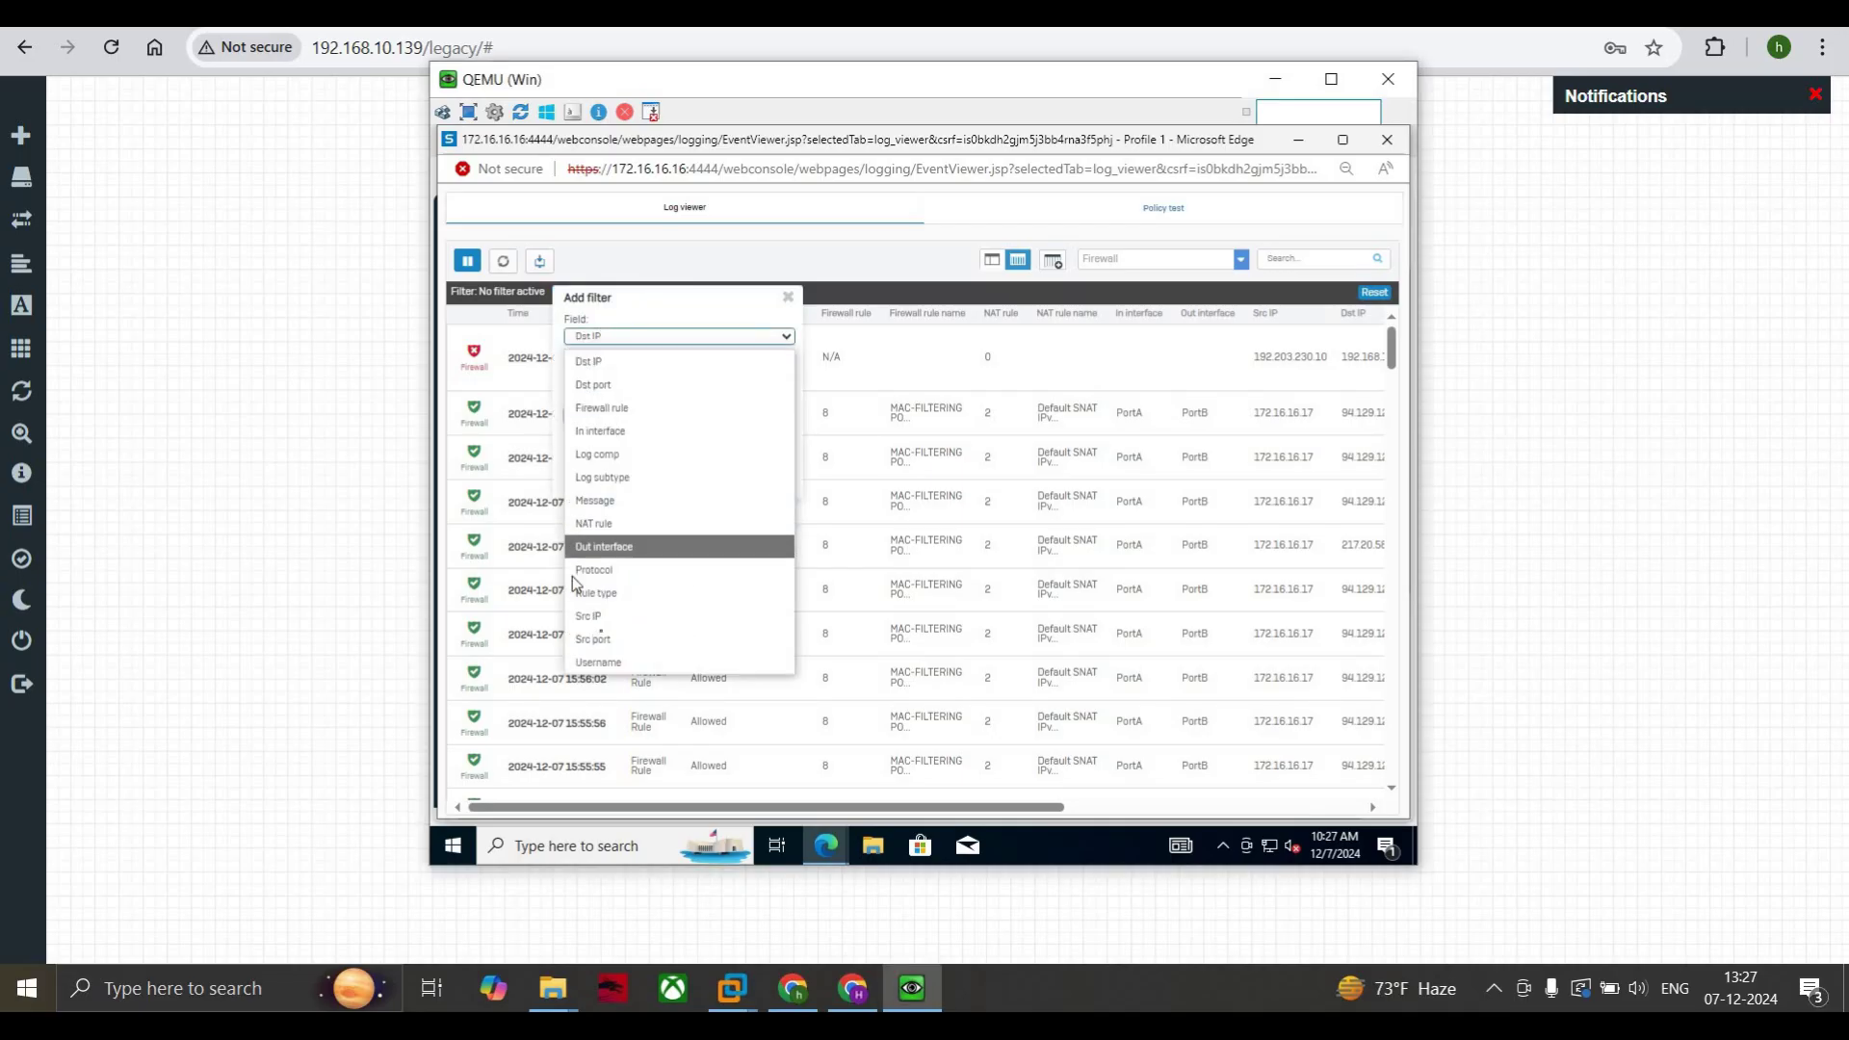
left_click(591, 617)
left_click(617, 416)
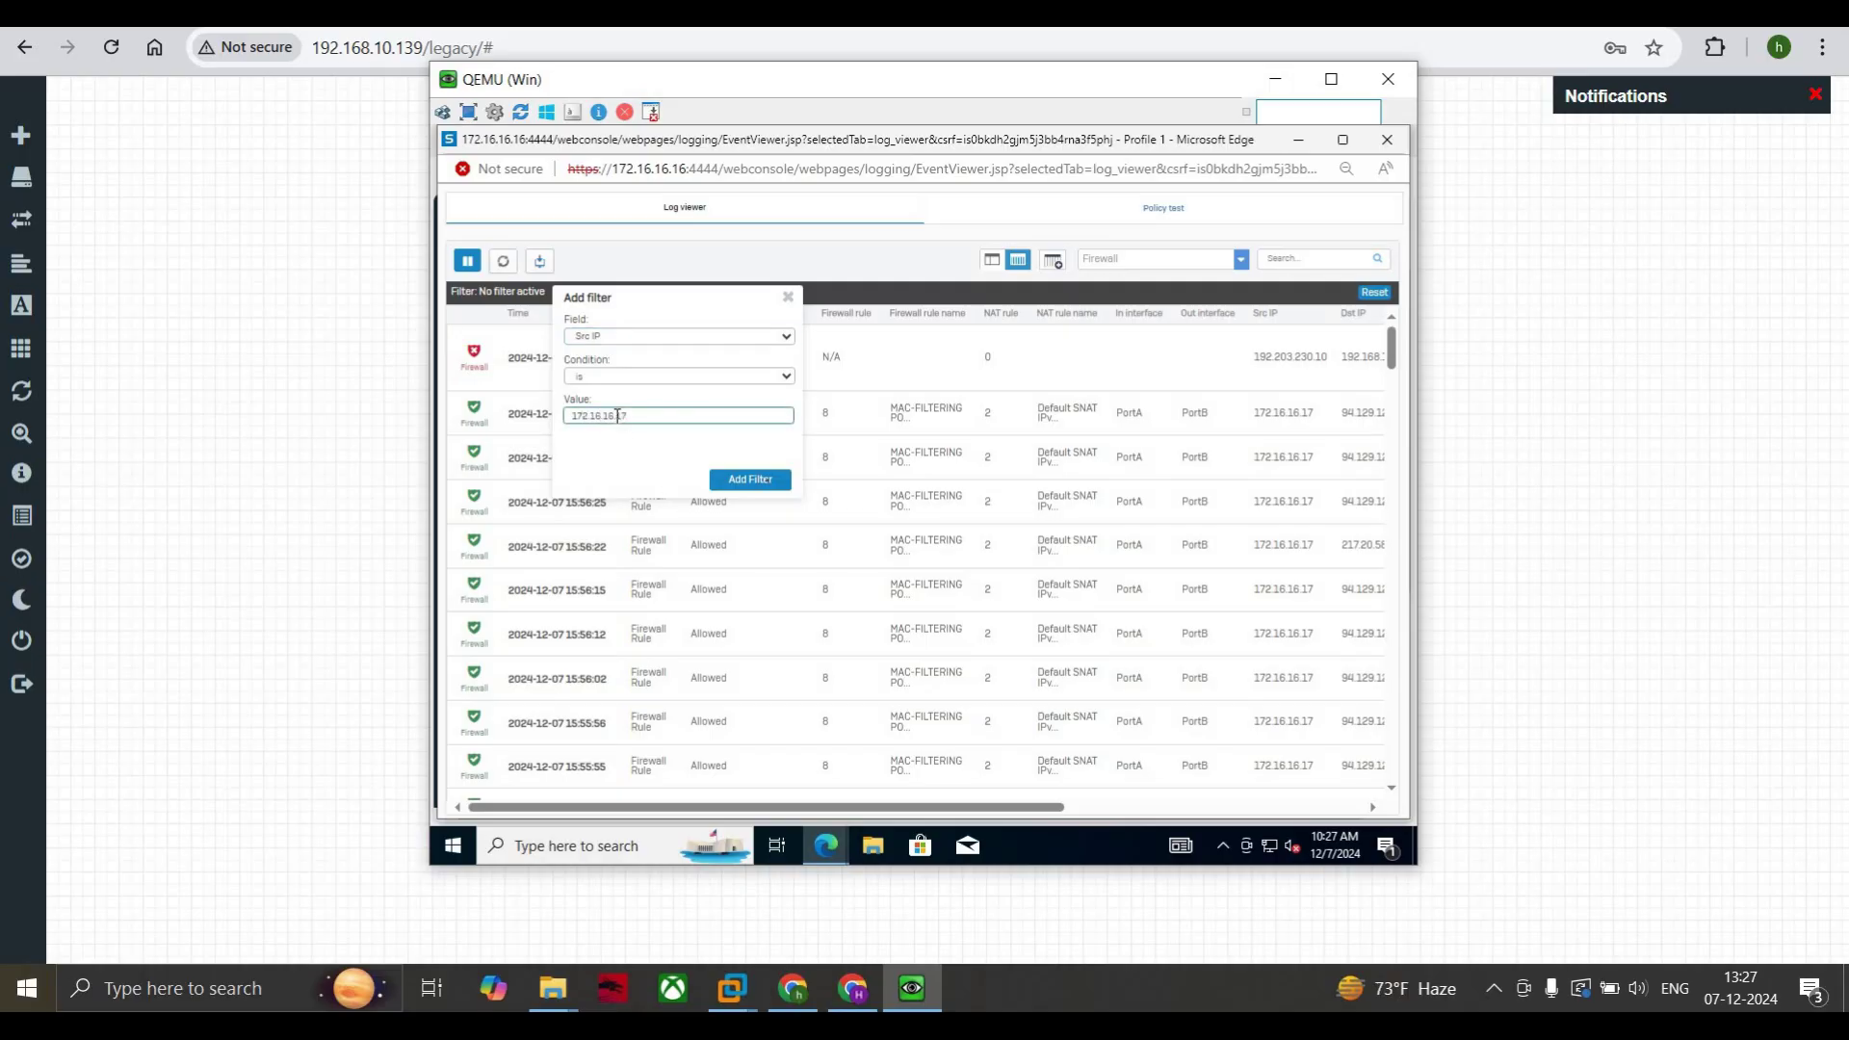
left_click(767, 479)
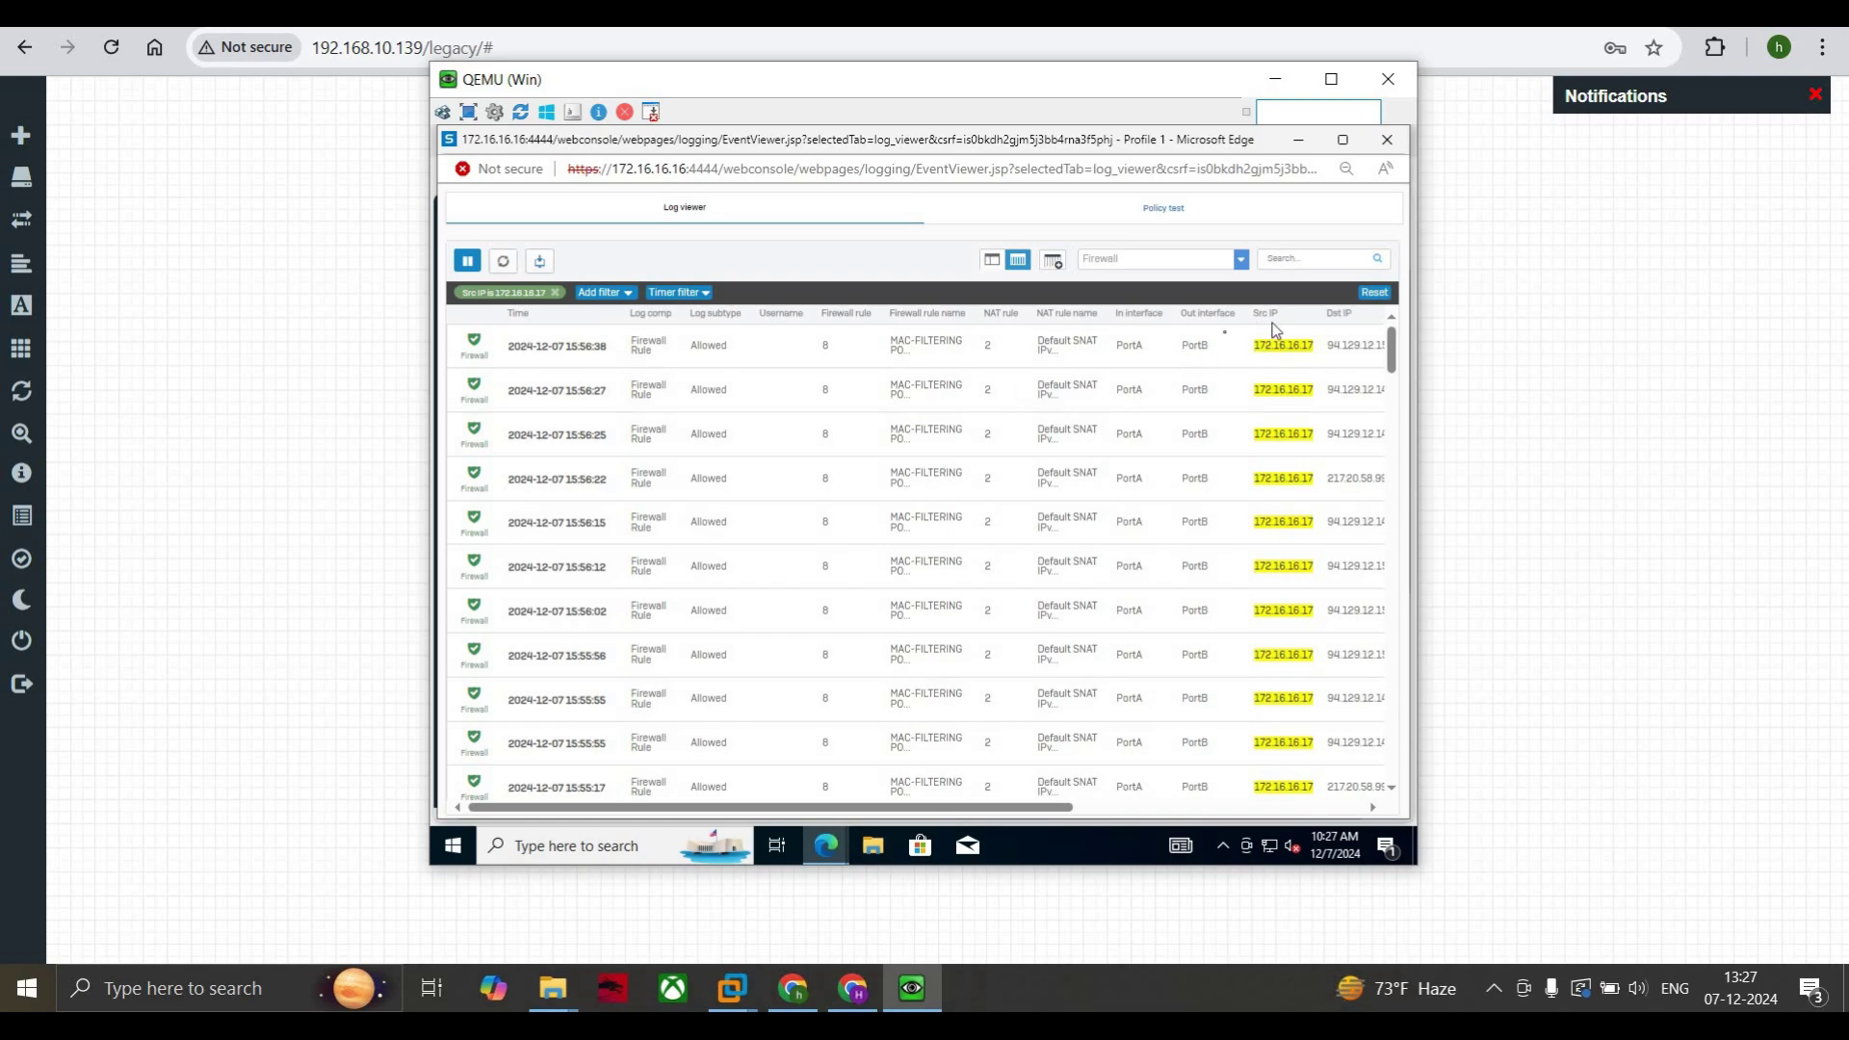
Step: Review the filtered firewall log entries, including their destination IP, port, protocol and rule type columns
scroll(1268, 452, "down", 3)
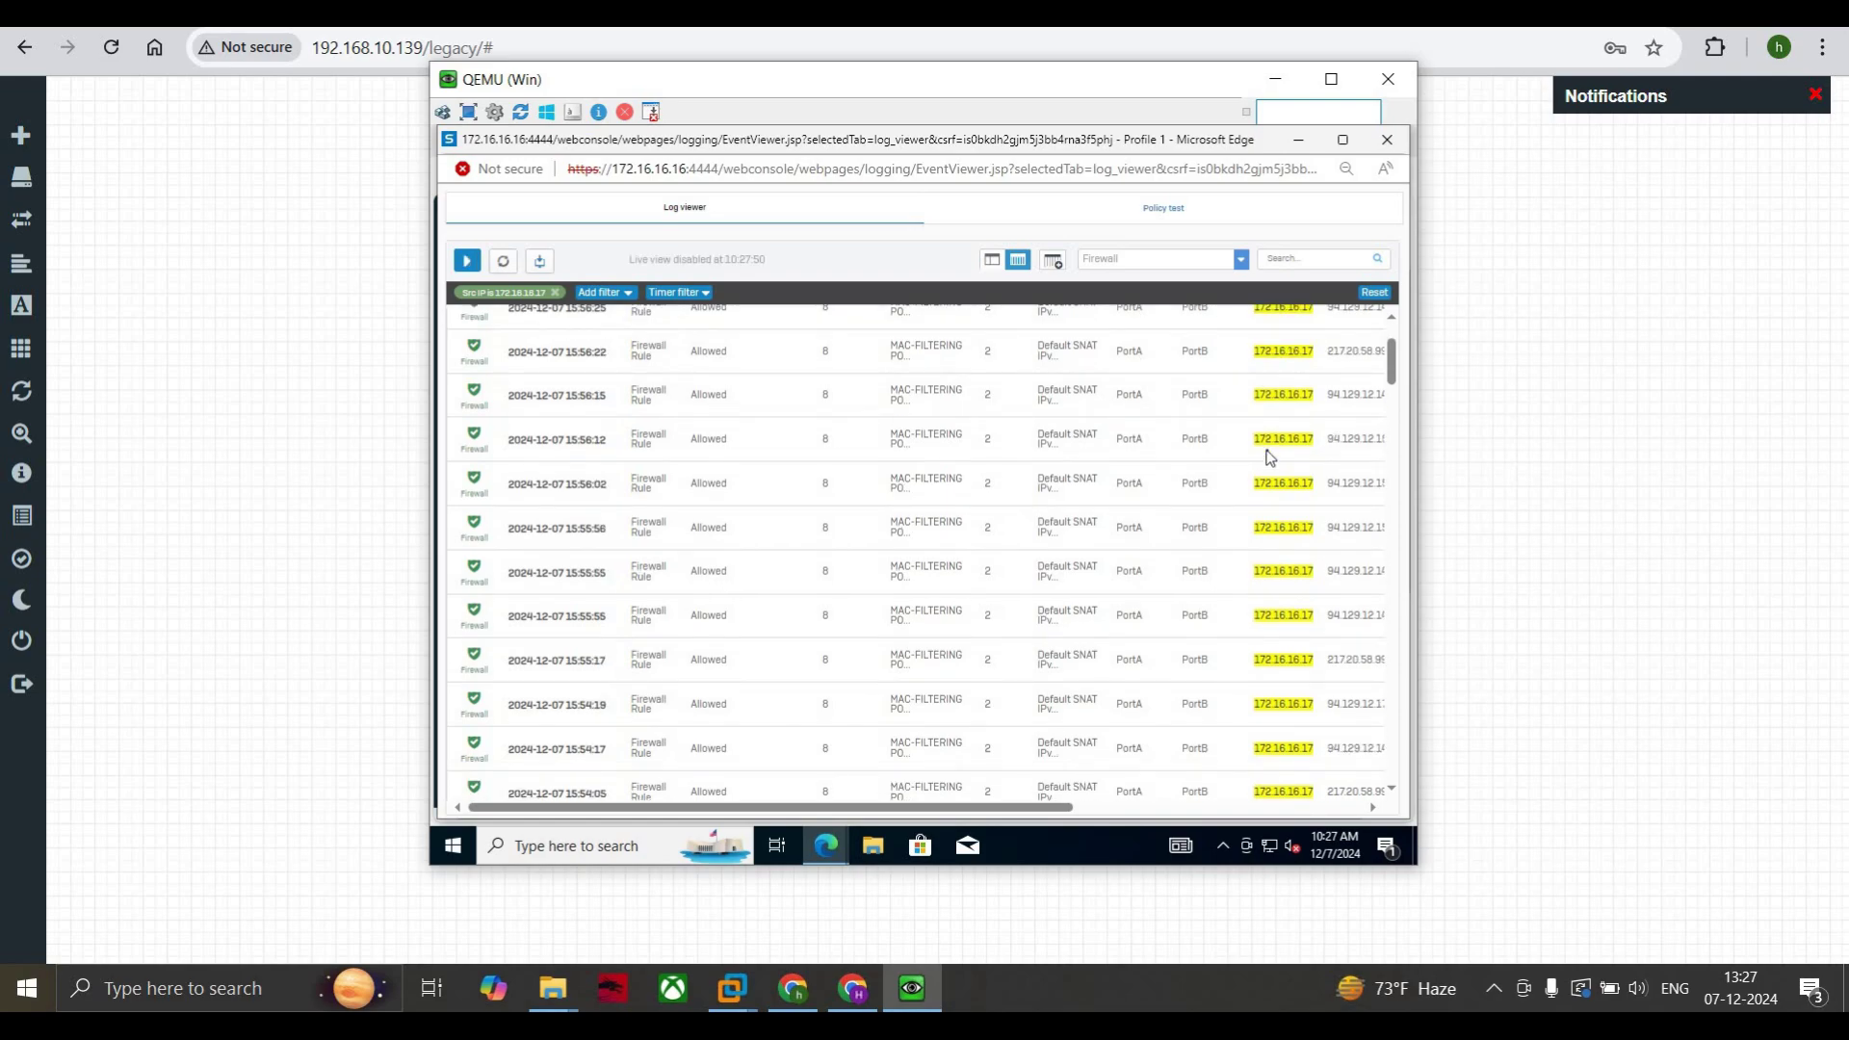
scroll(1268, 459, "down", 5)
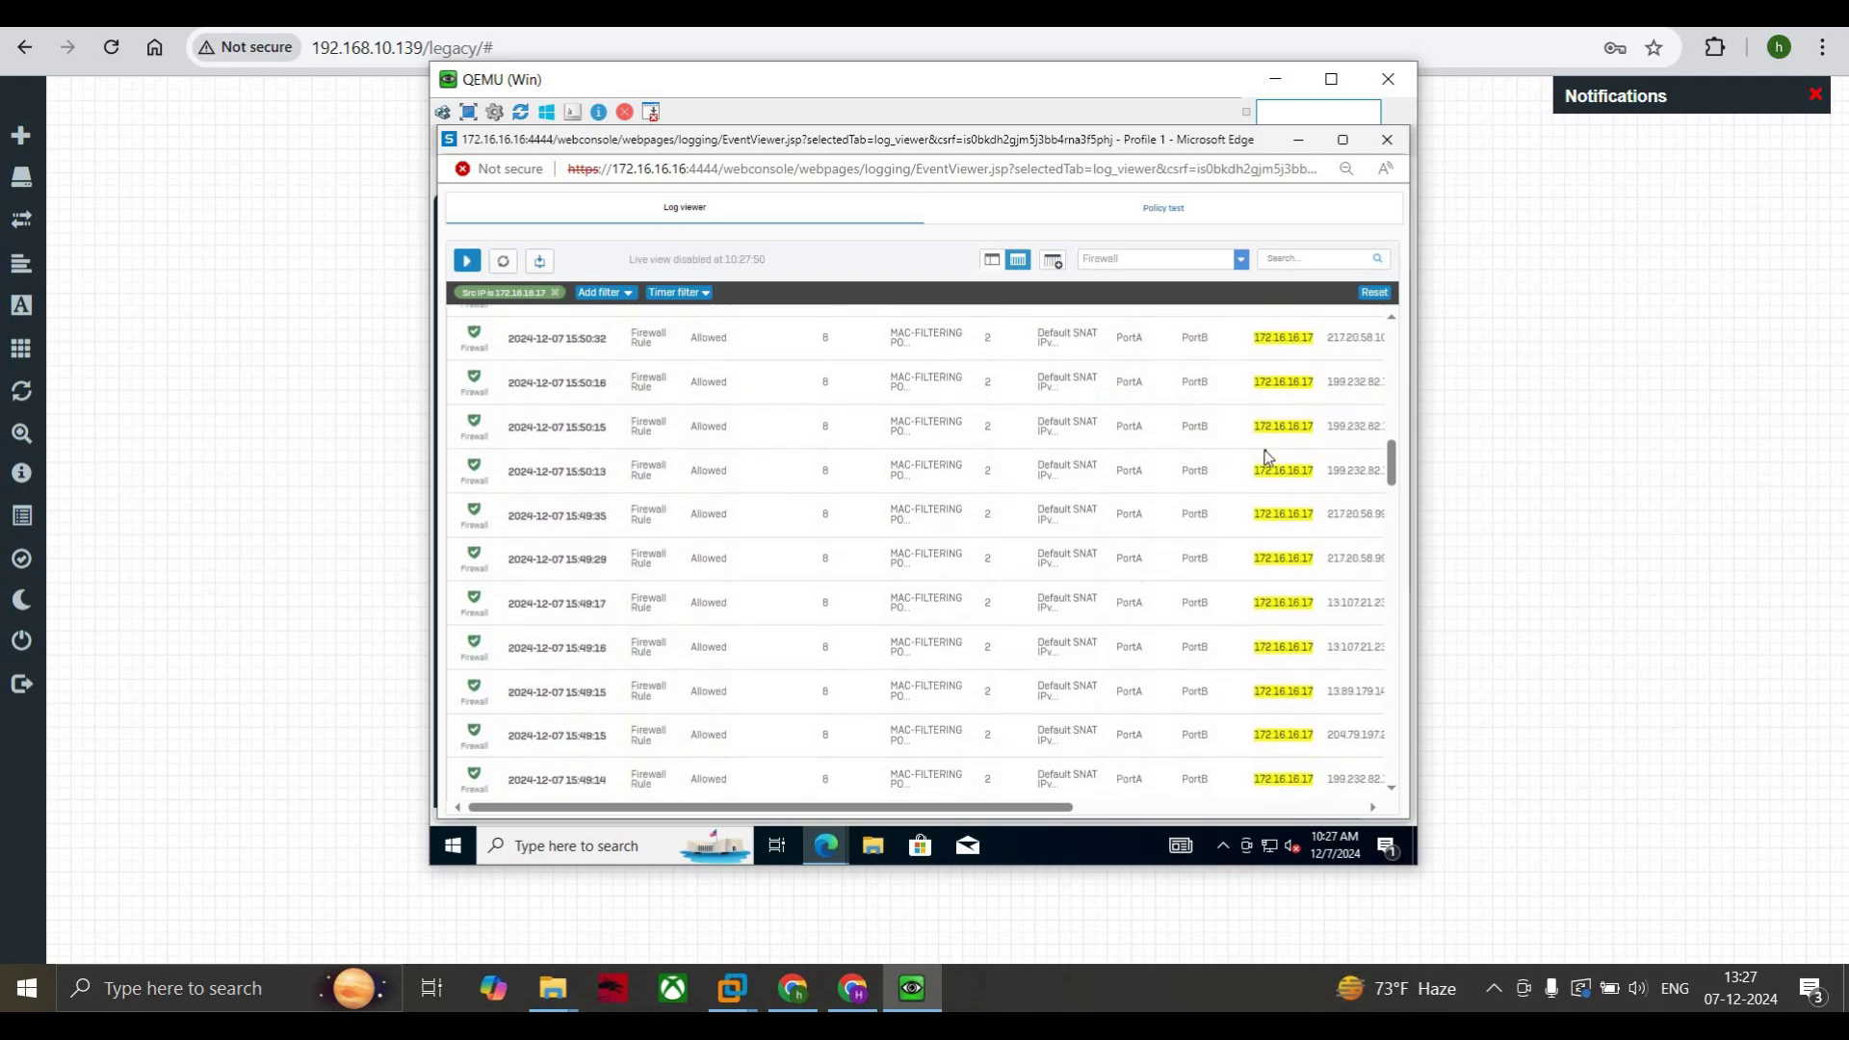
scroll(1268, 459, "up", 10)
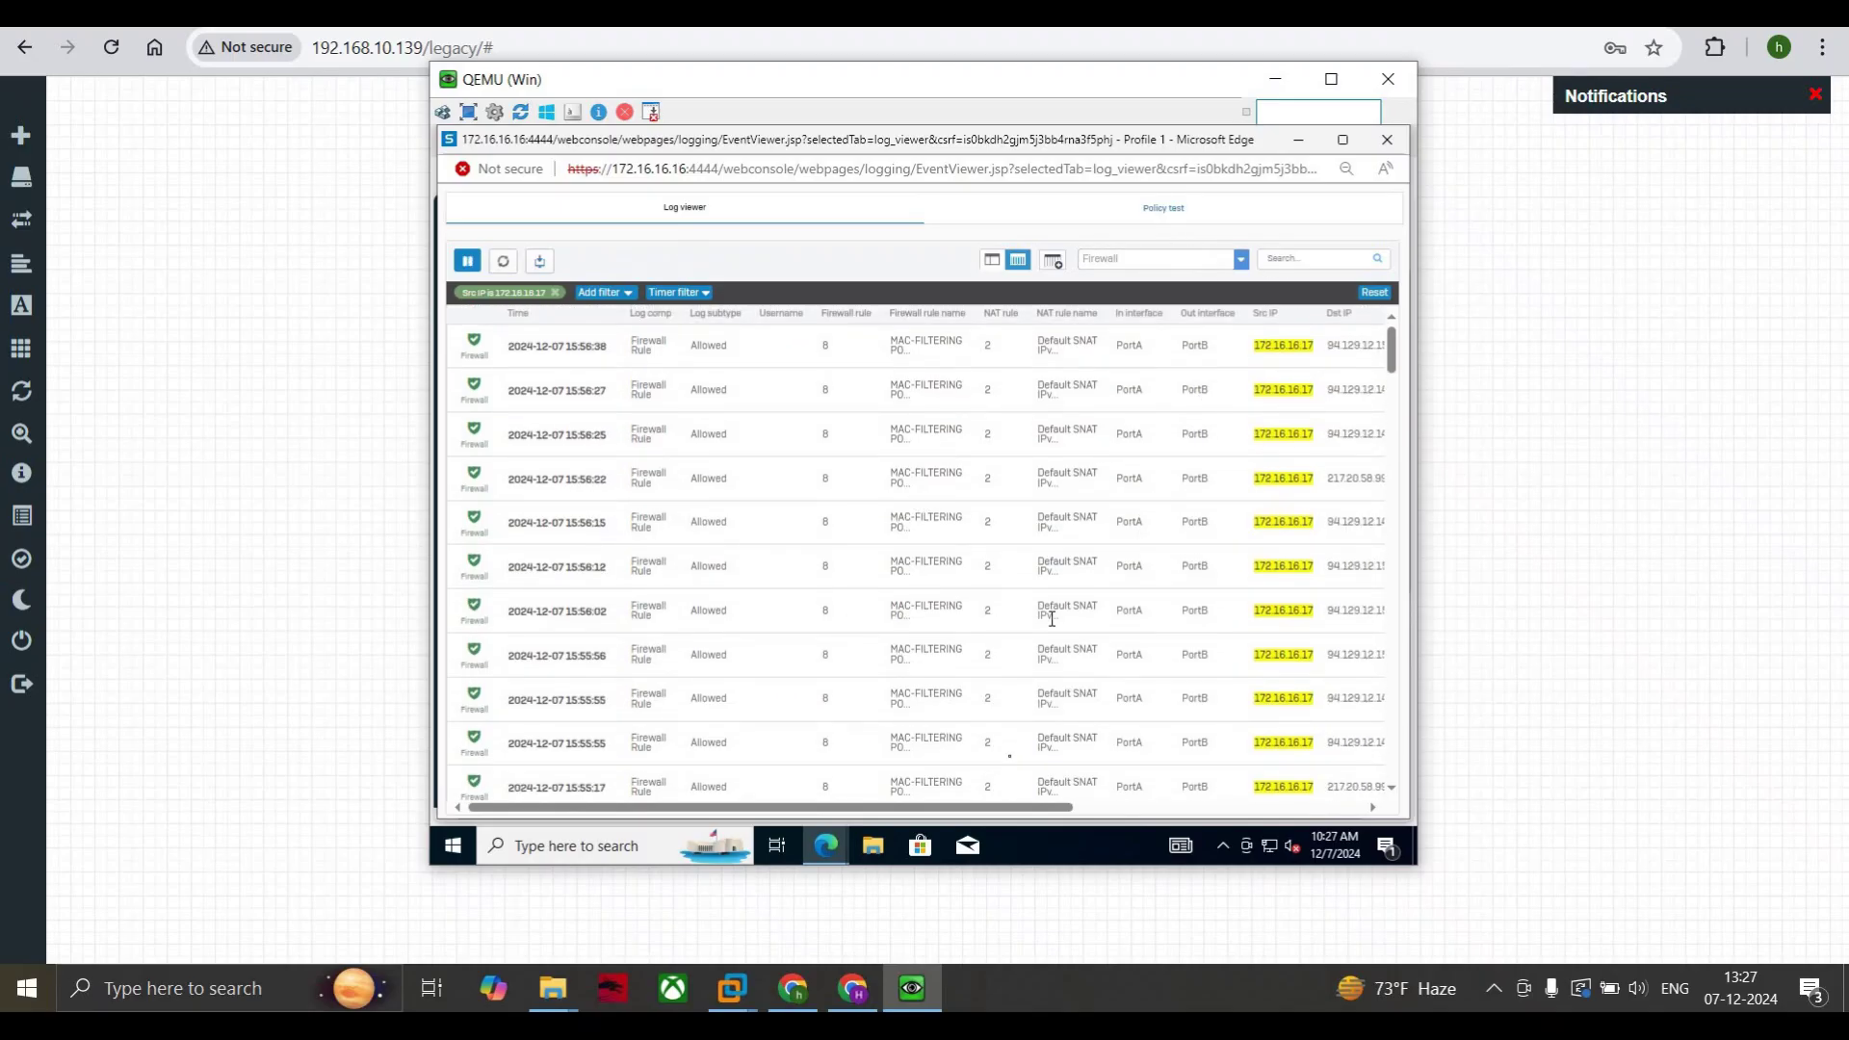
left_click_drag(1020, 814, 1167, 814)
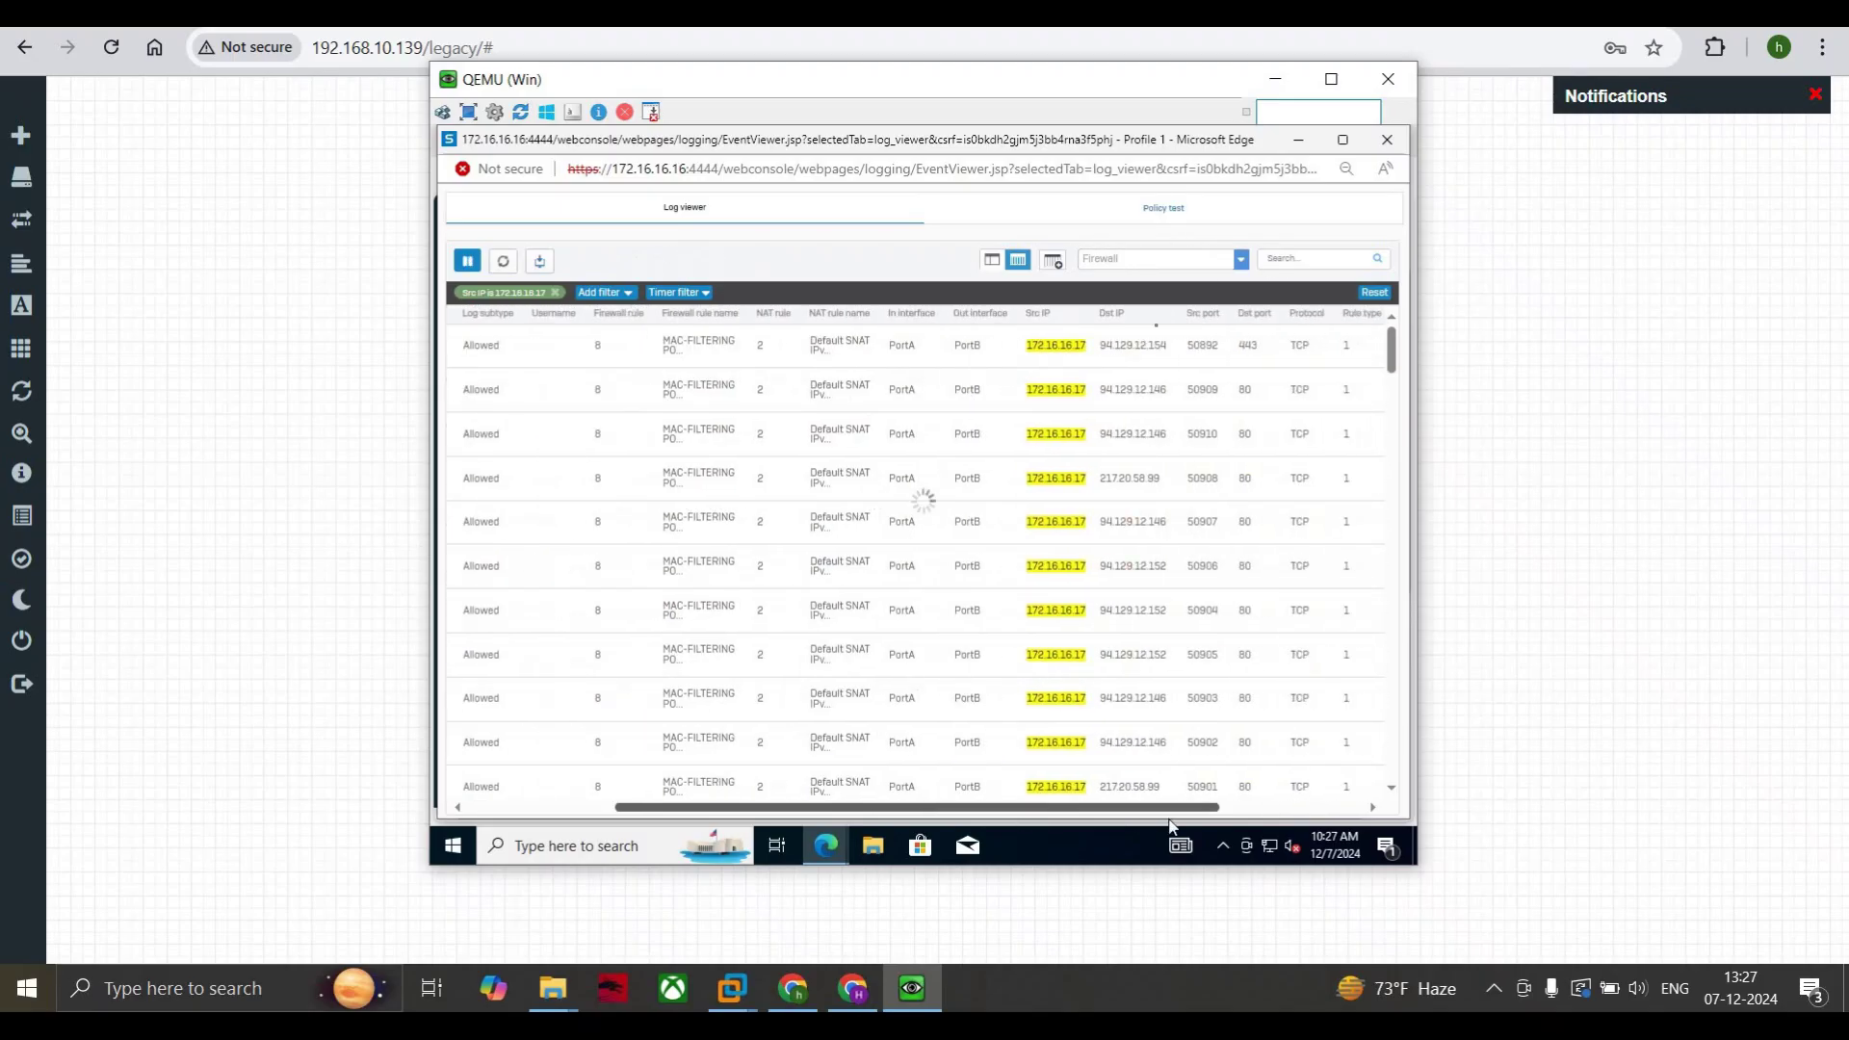
Step: View the Web filter logs for the filtered source IP, and switch to the Application filter logs and refresh them
left_click(1241, 261)
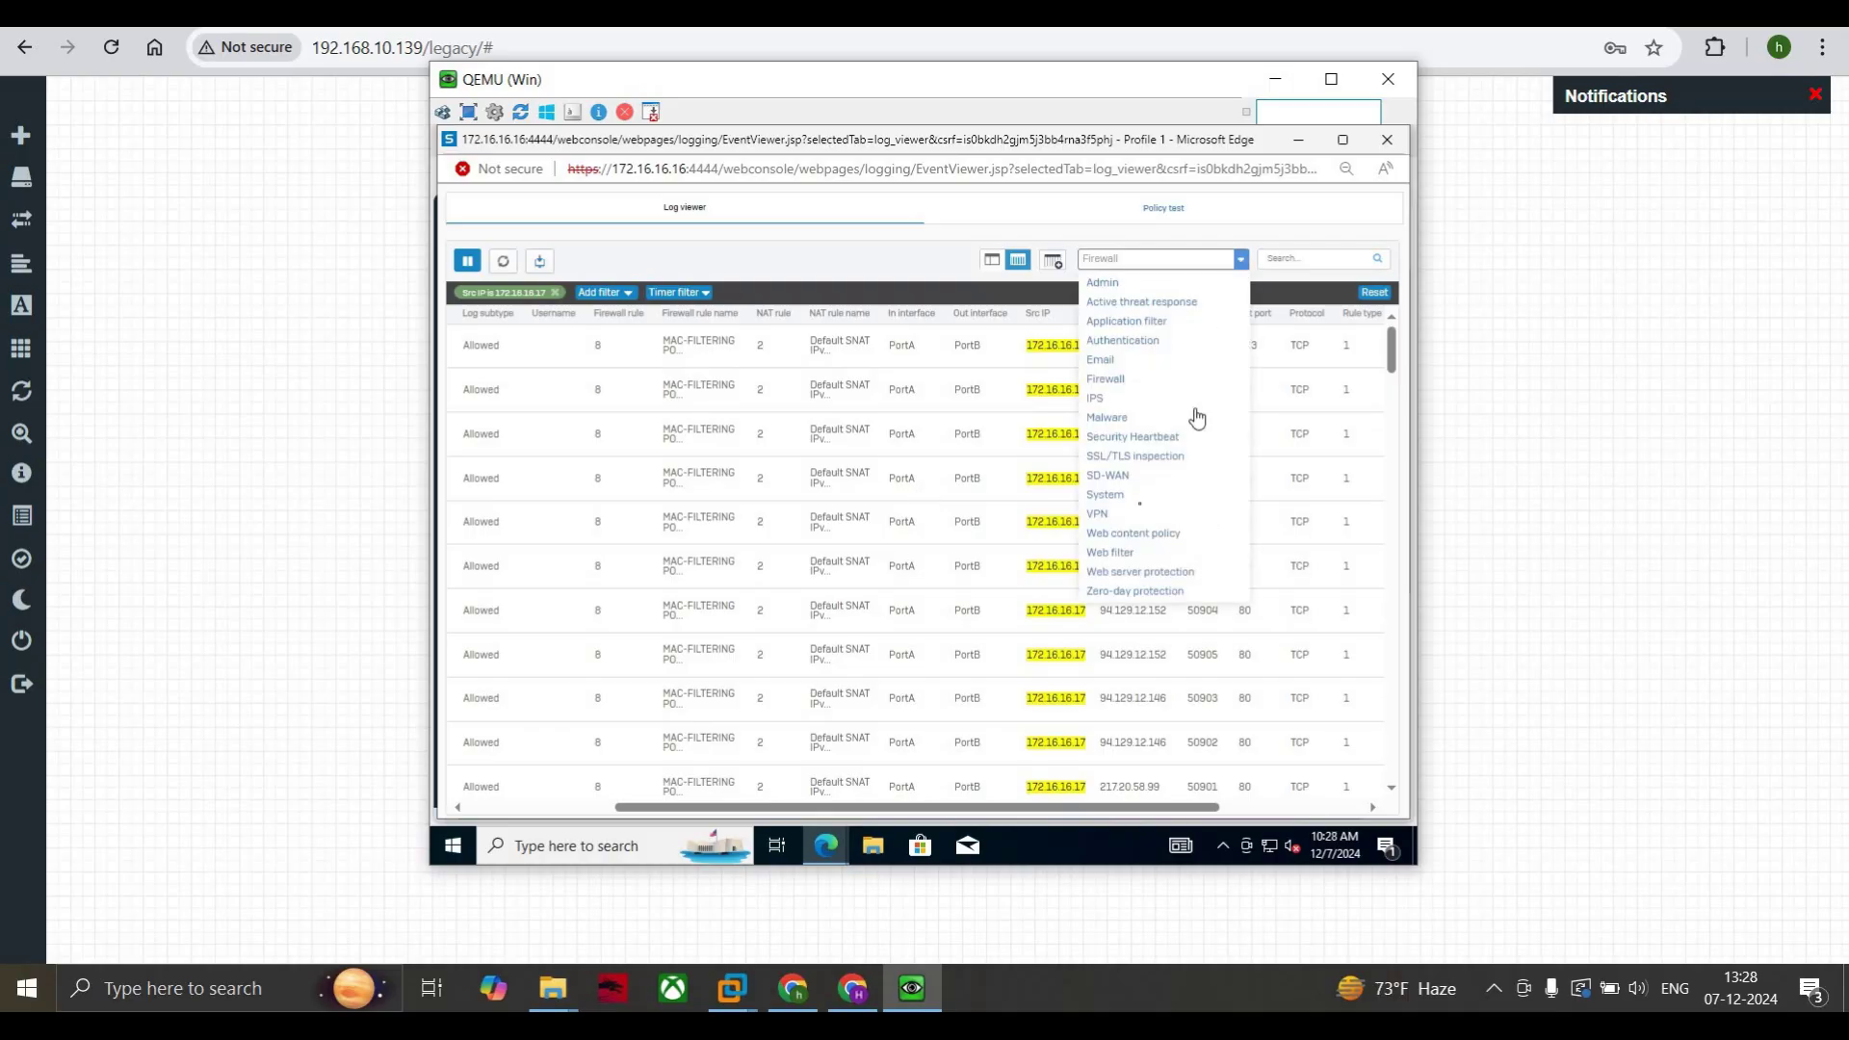
left_click(1110, 553)
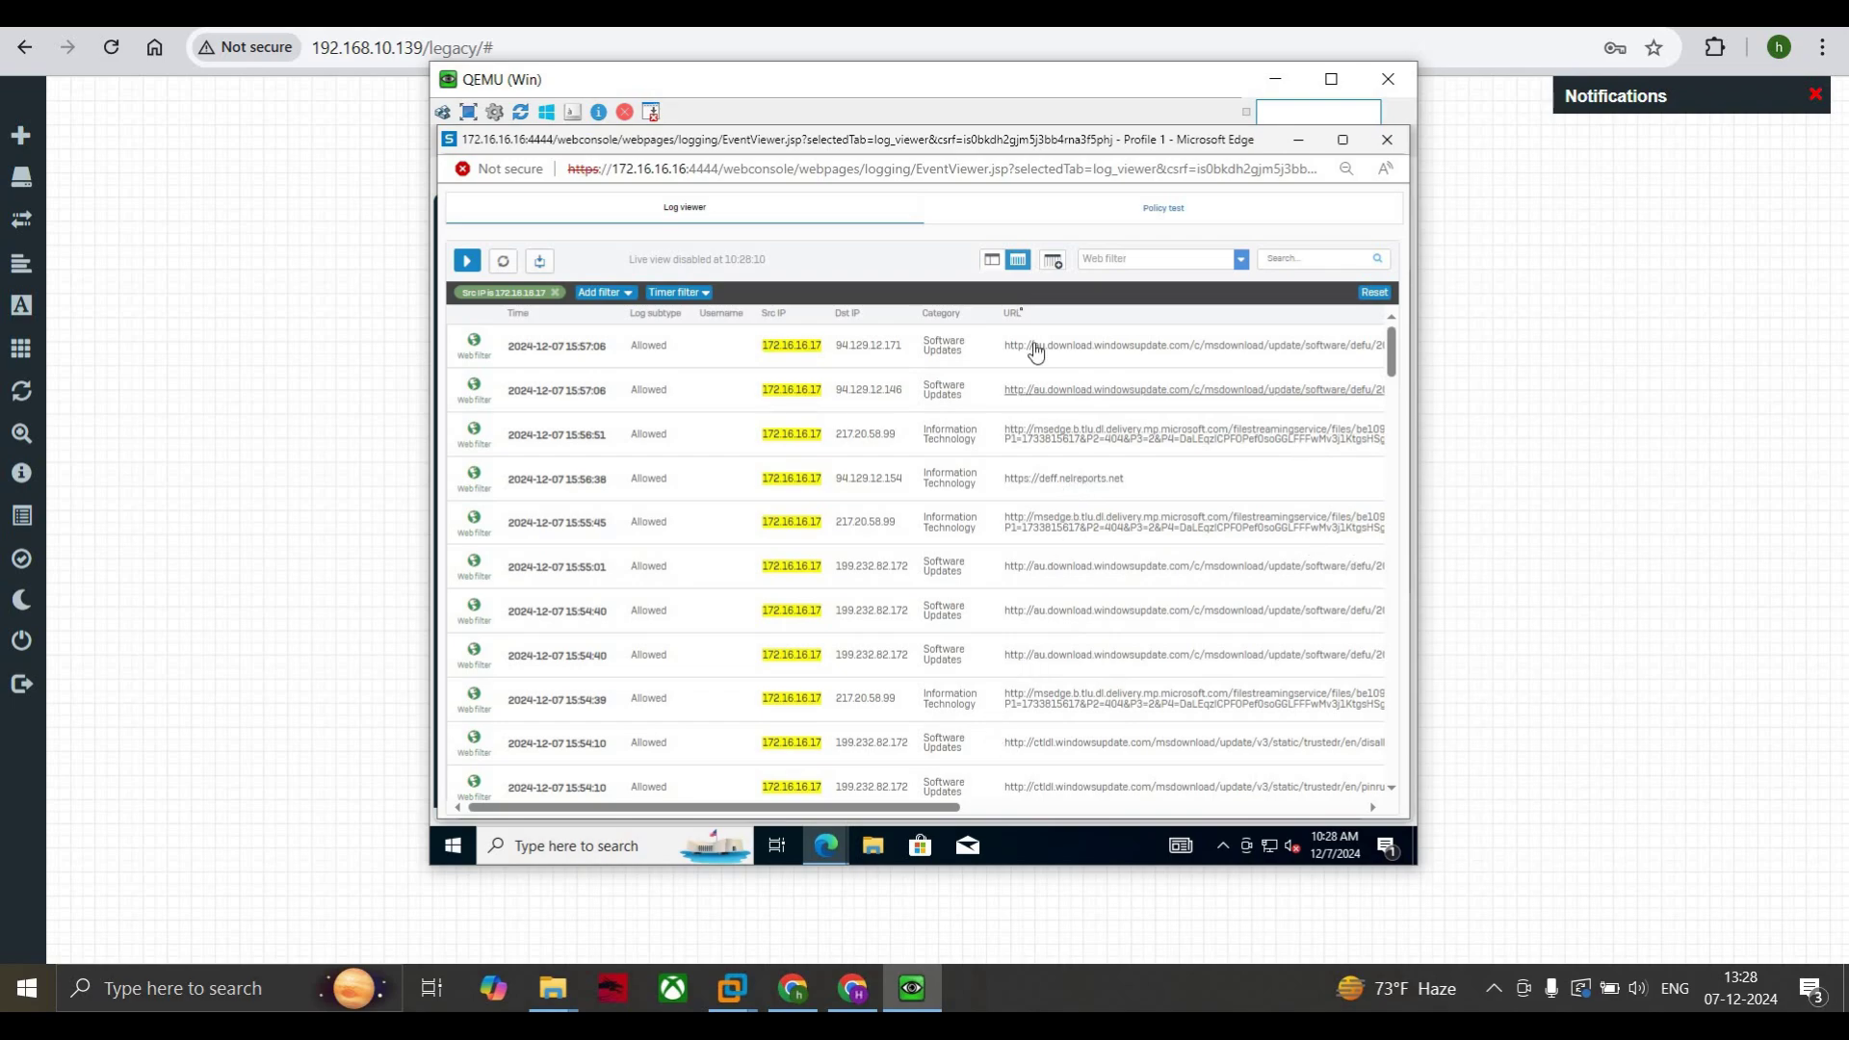
left_click(1238, 261)
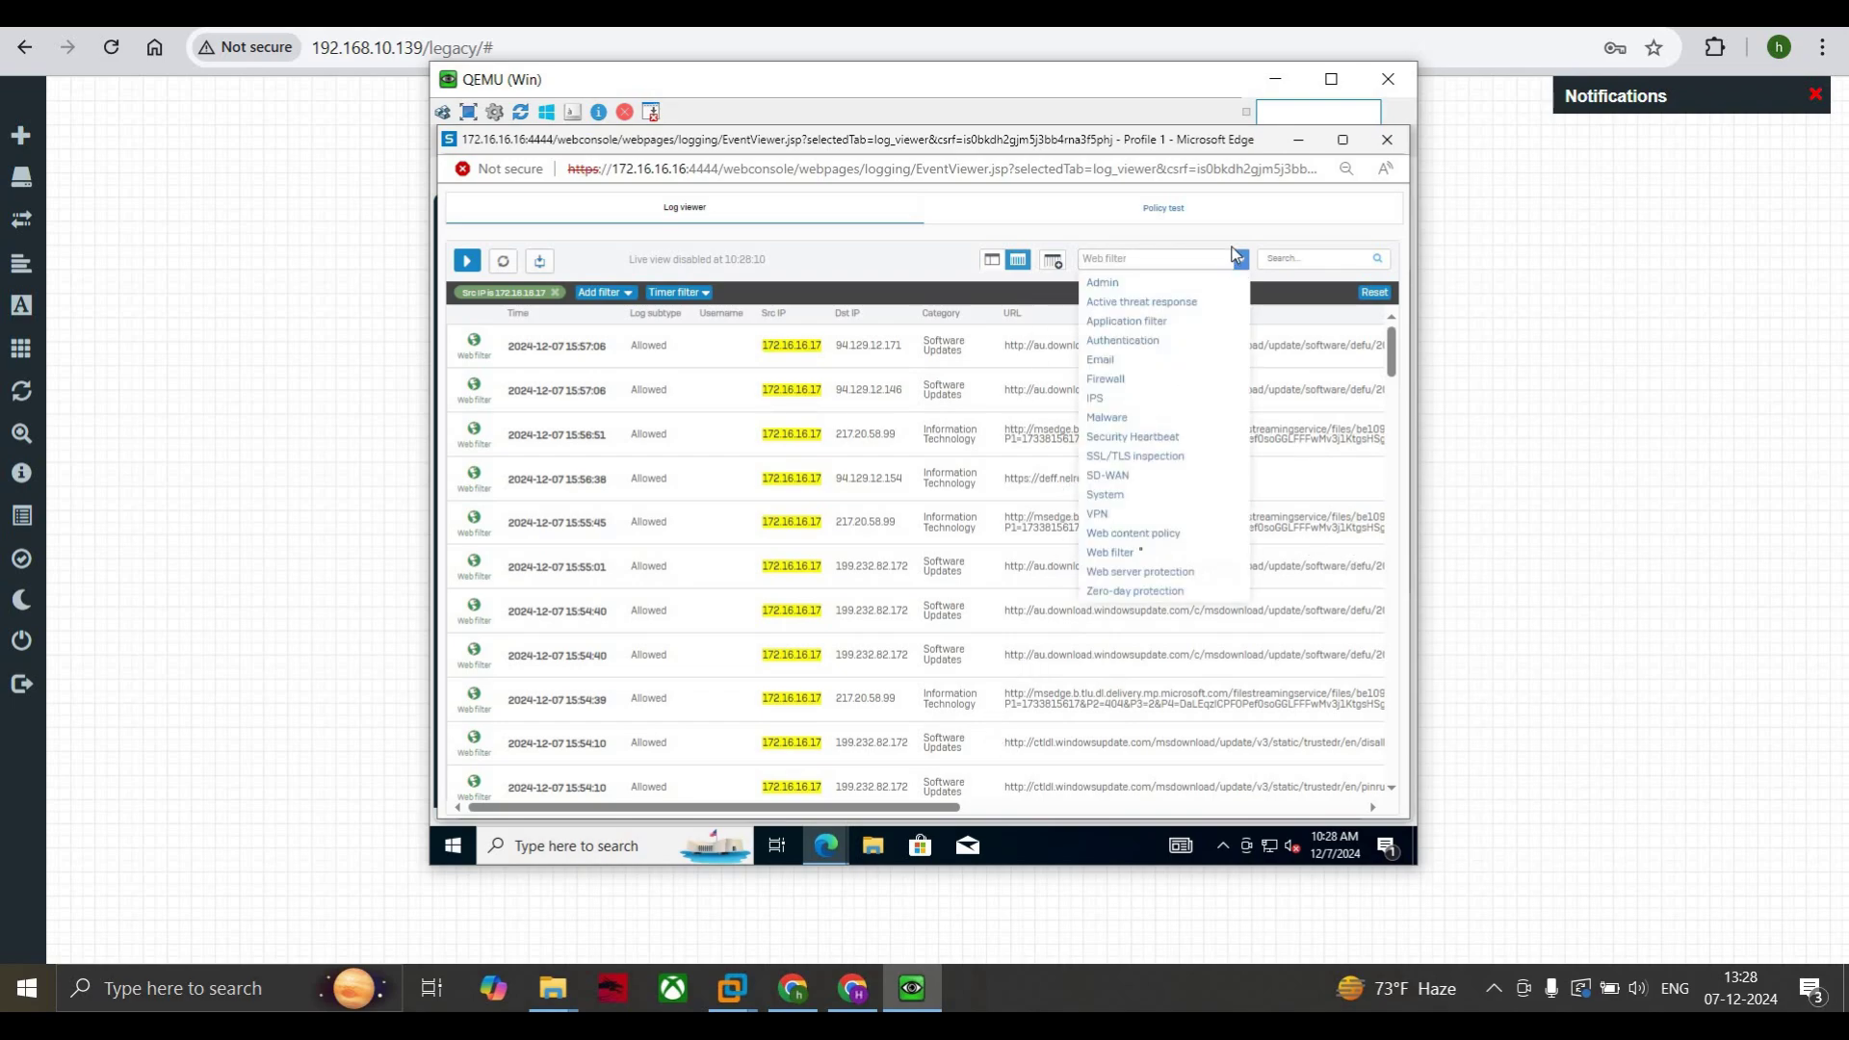
left_click(1128, 322)
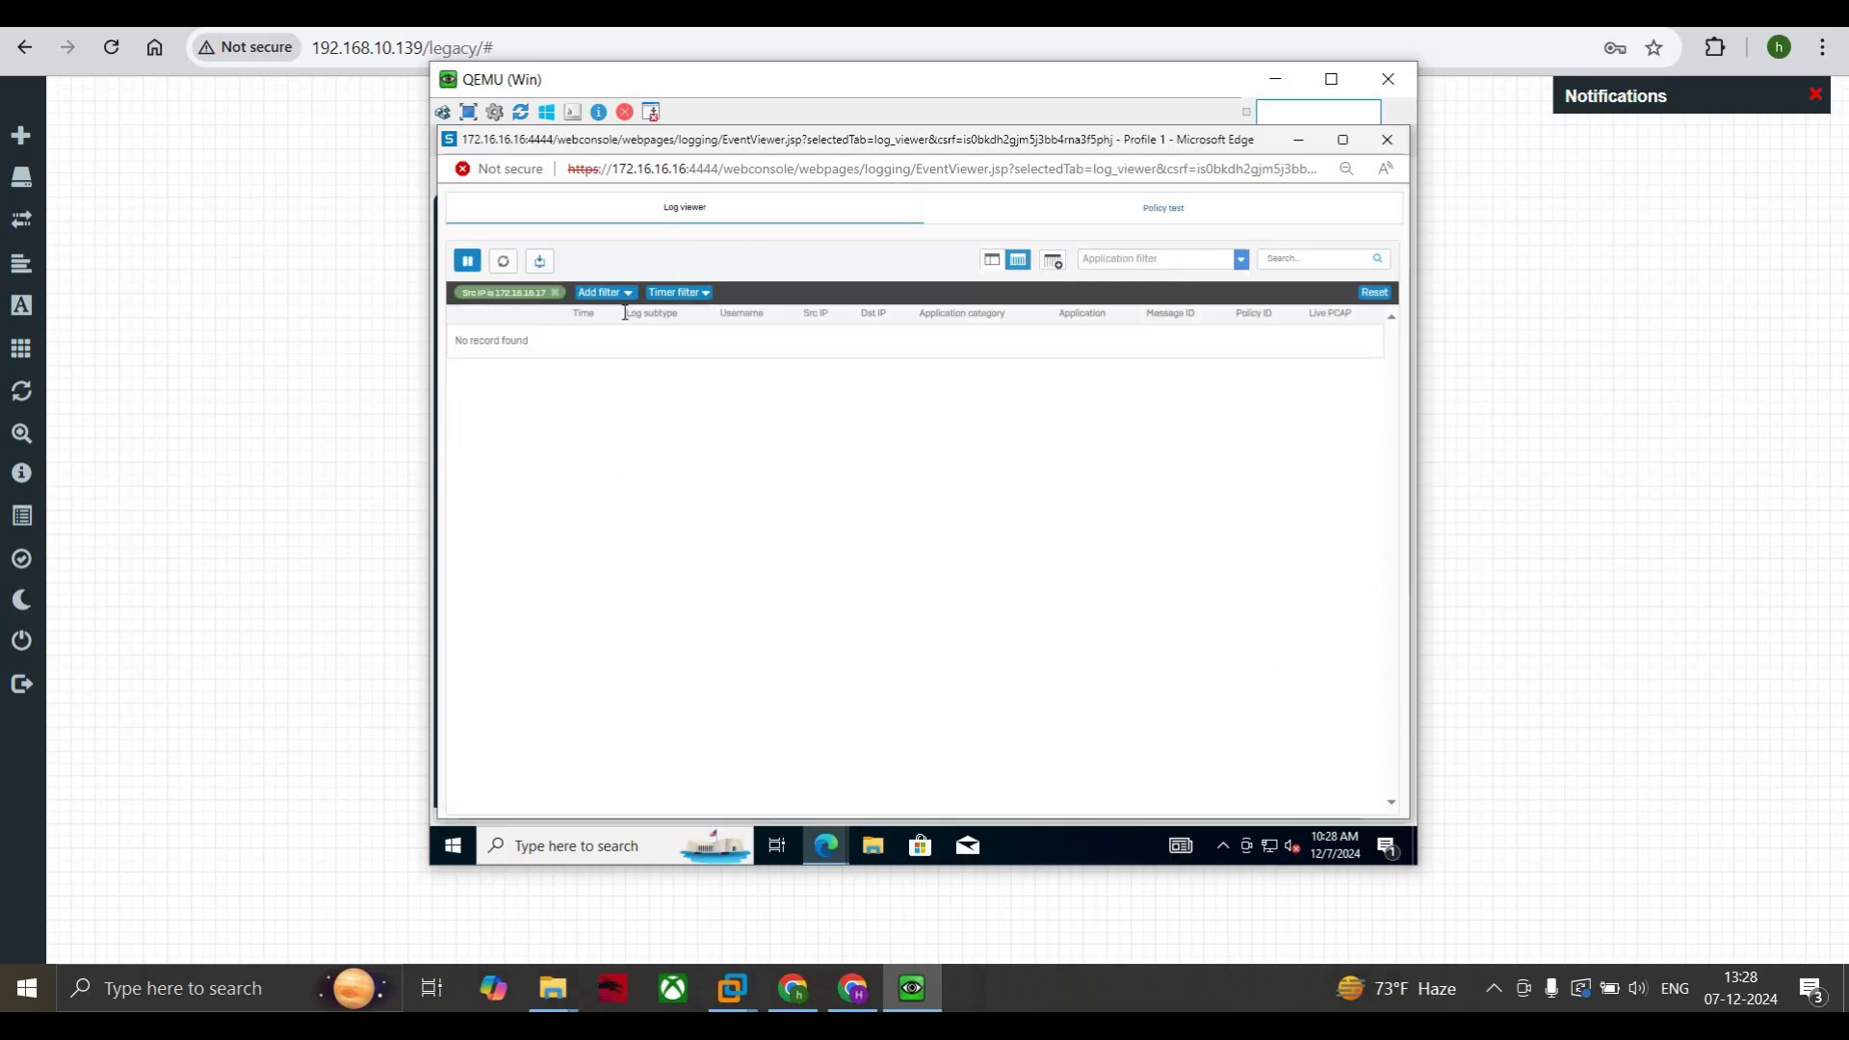
left_click(503, 261)
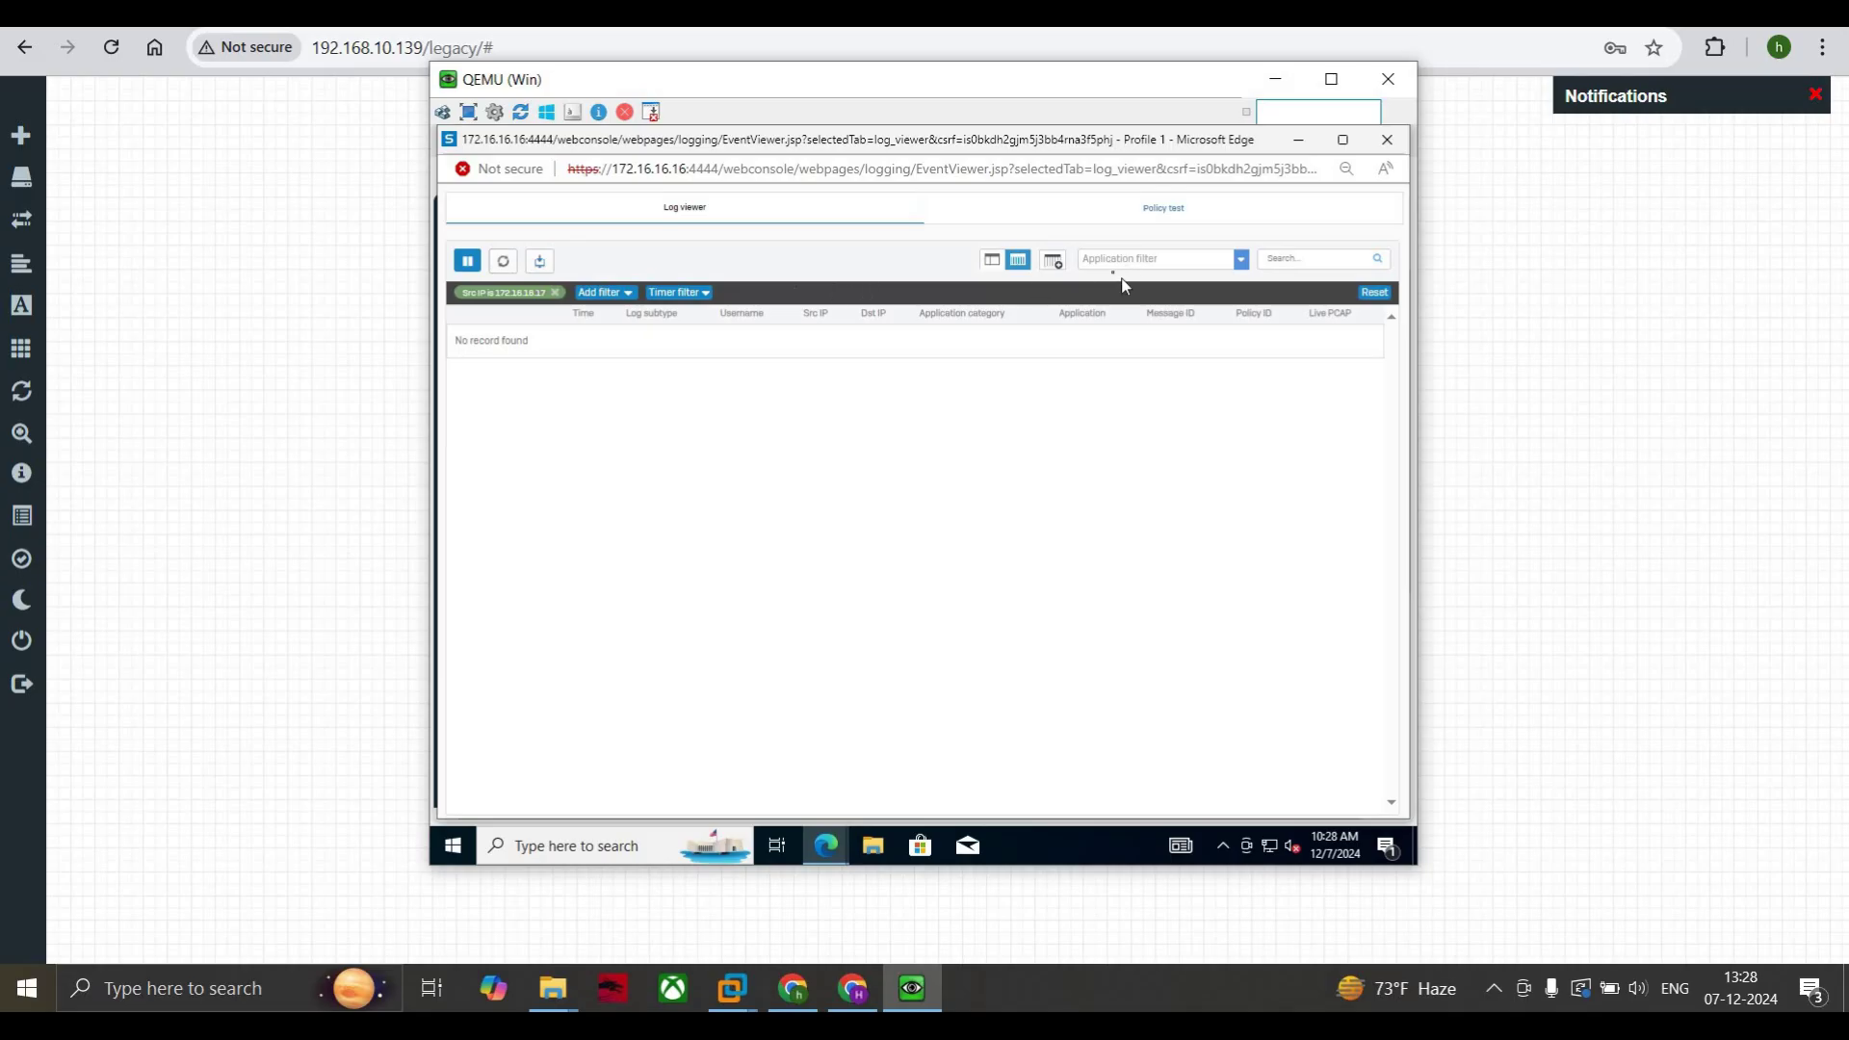